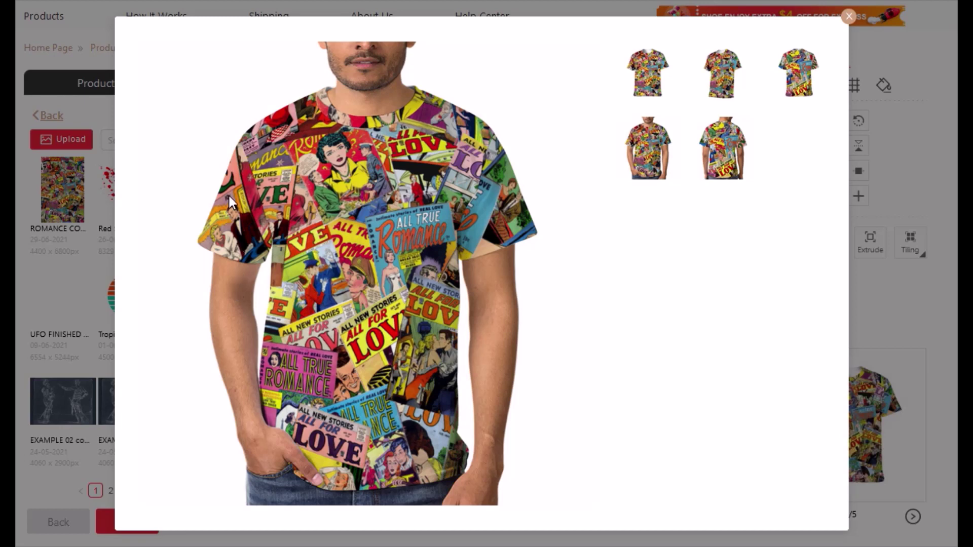
Step: View the comic-print T-shirt mockup from the front, the side and the back, with and without the model
left_click(636, 70)
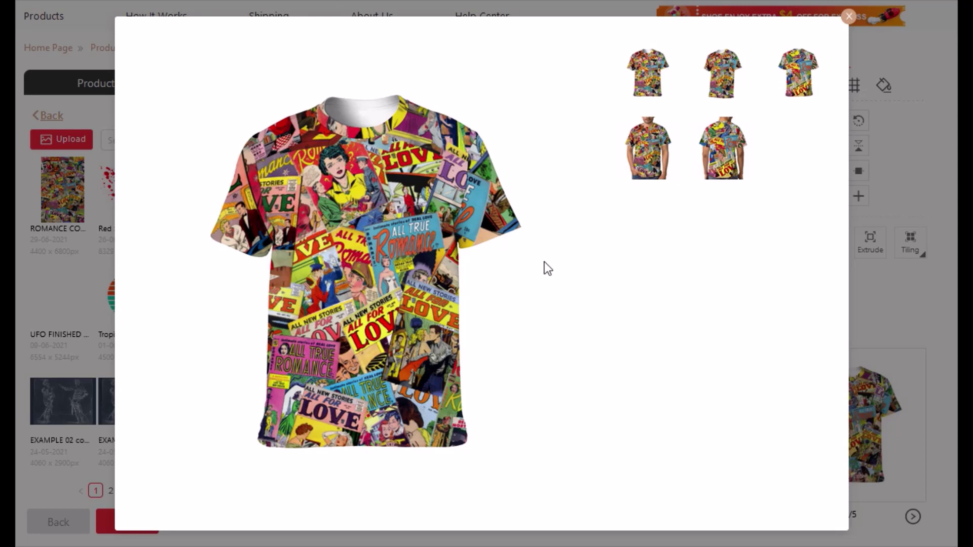
left_click(641, 144)
left_click(727, 79)
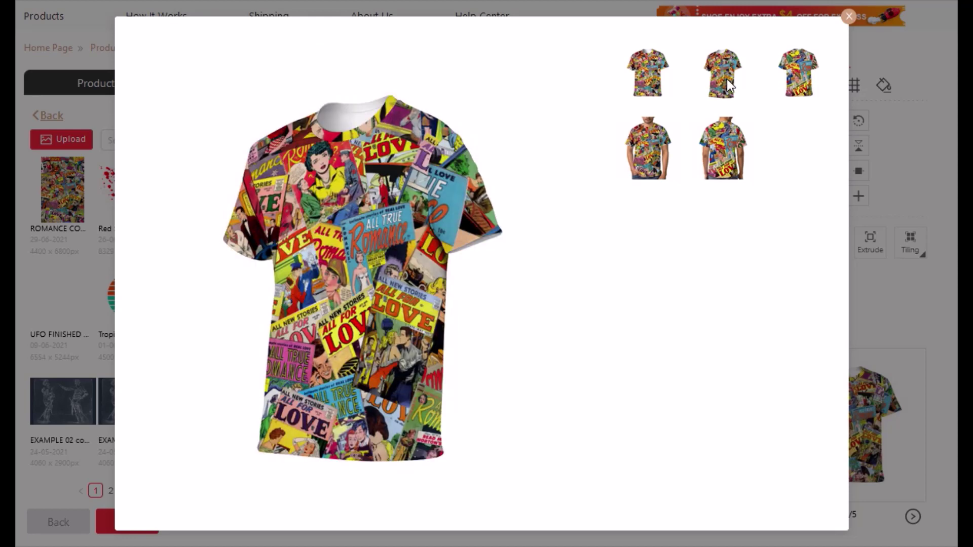
left_click(798, 67)
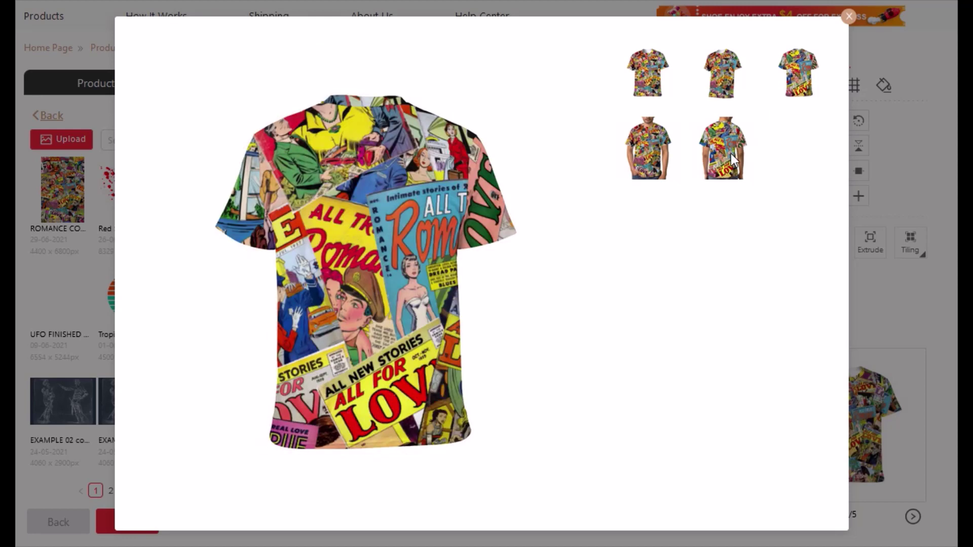
left_click(730, 154)
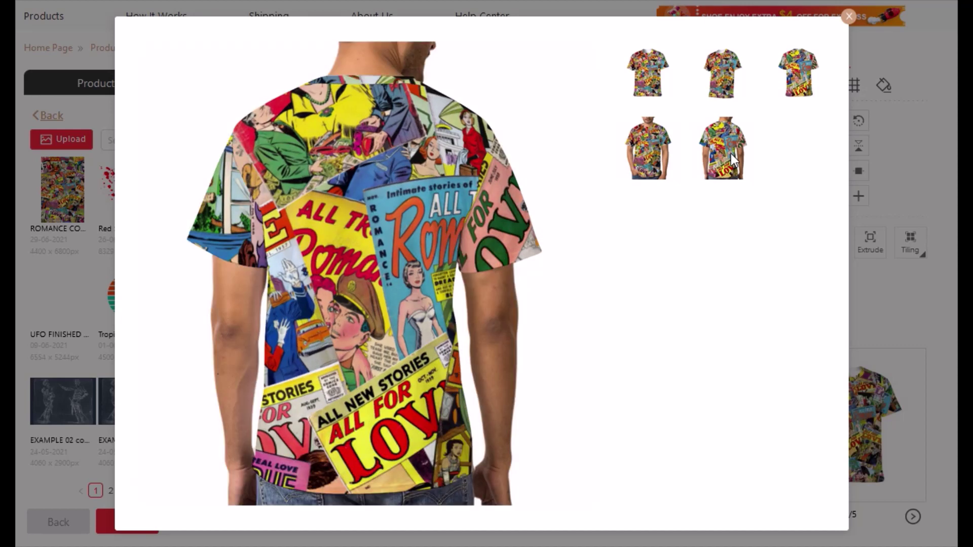
left_click(656, 155)
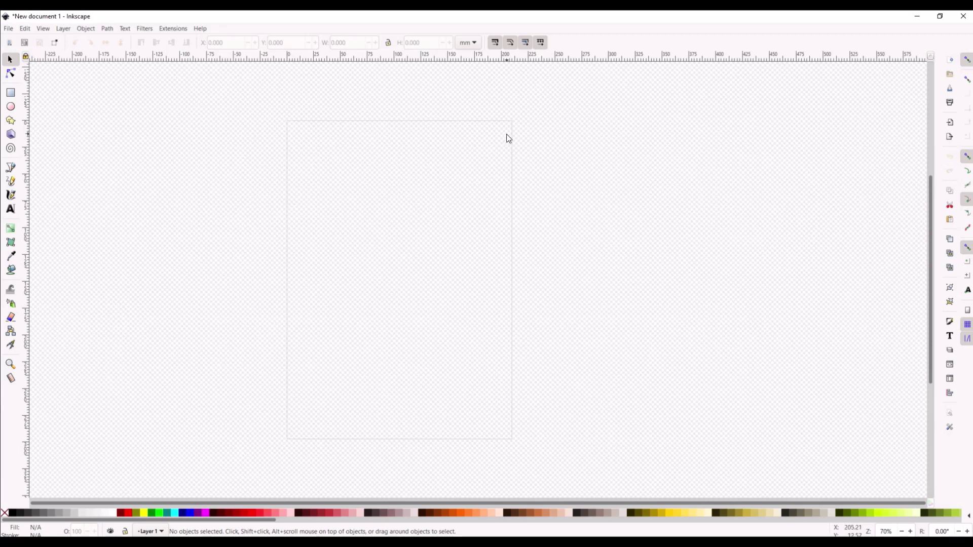
Step: Set the document's page size to US Ledger/Tabloid, 11.0 x 17.0 in, in the document properties
left_click(8, 29)
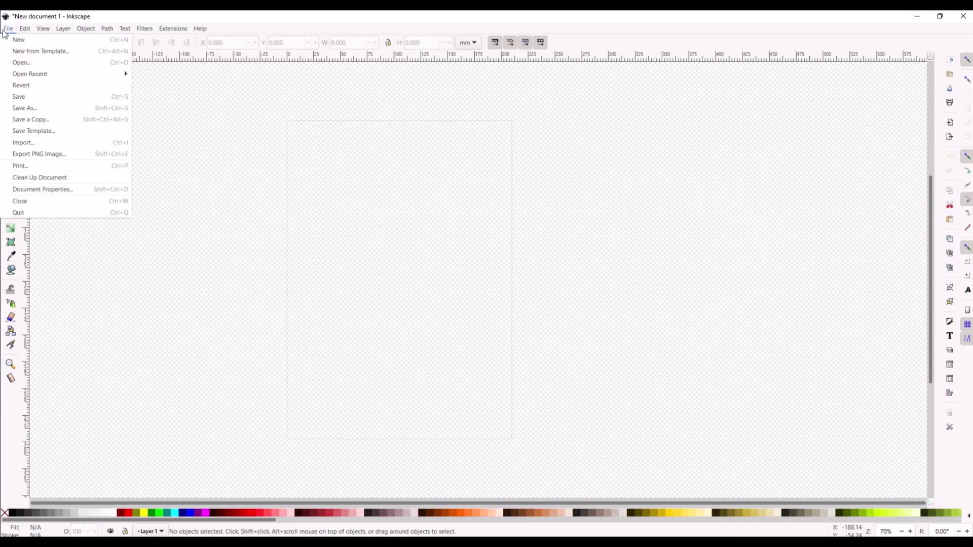
left_click(17, 191)
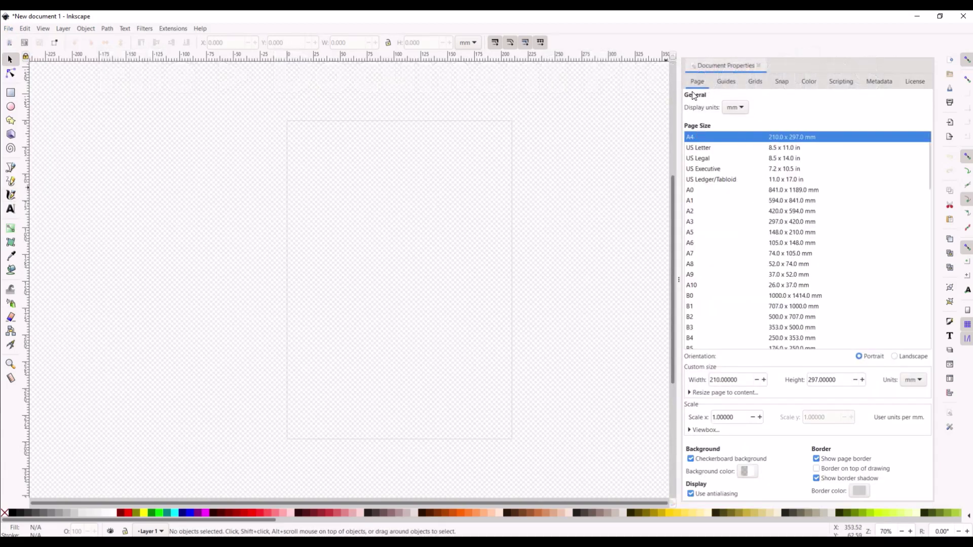
left_click(706, 181)
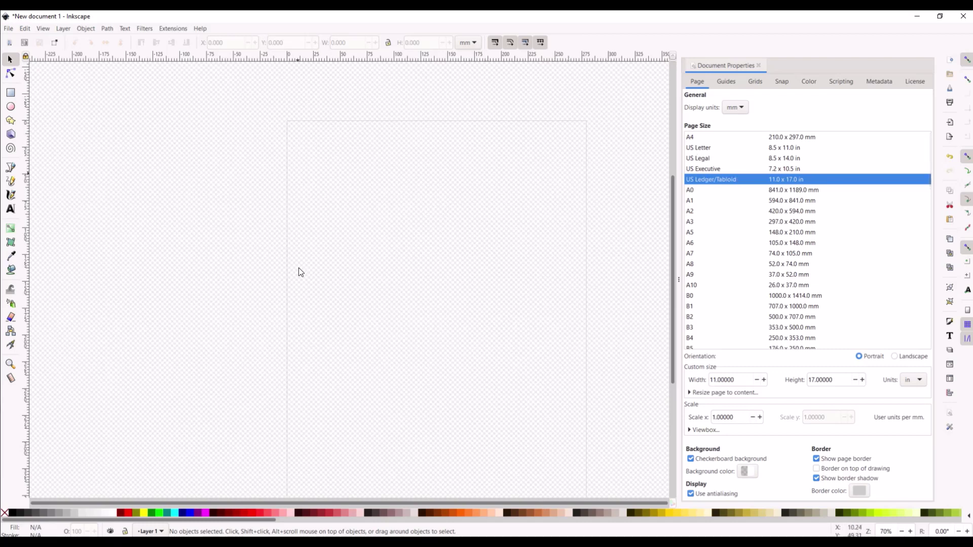
Step: Try the A4, US Letter and US Executive page sizes and return to US Ledger/Tabloid
left_click(700, 136)
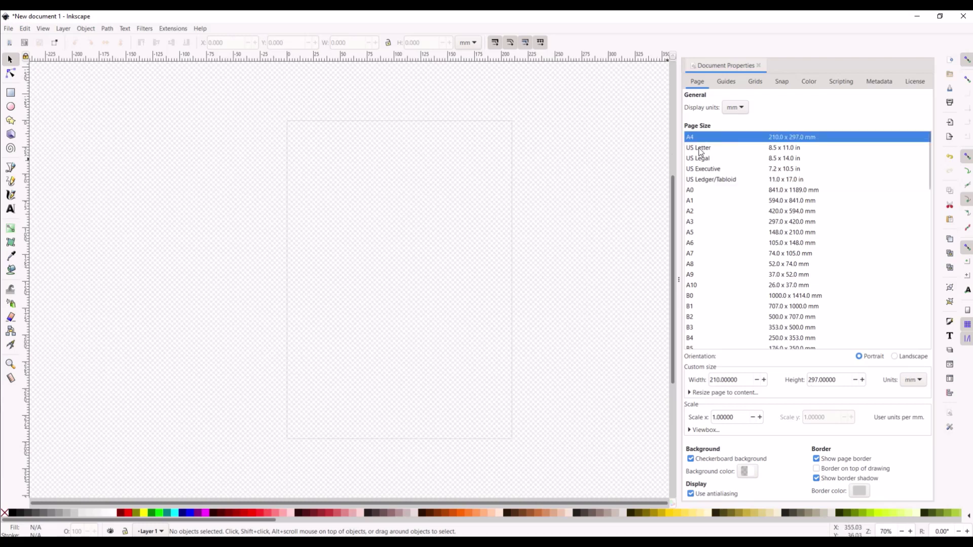
left_click(699, 148)
left_click(705, 169)
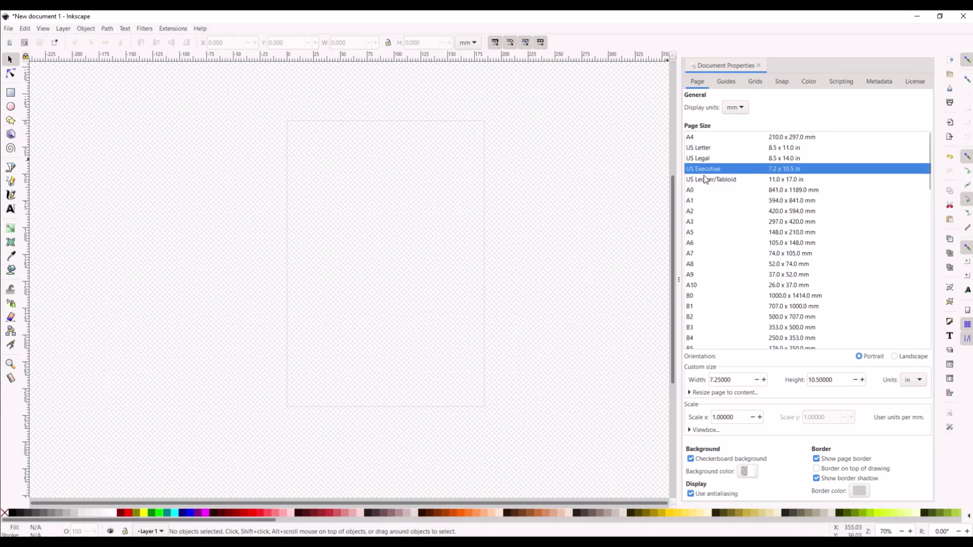
left_click(706, 180)
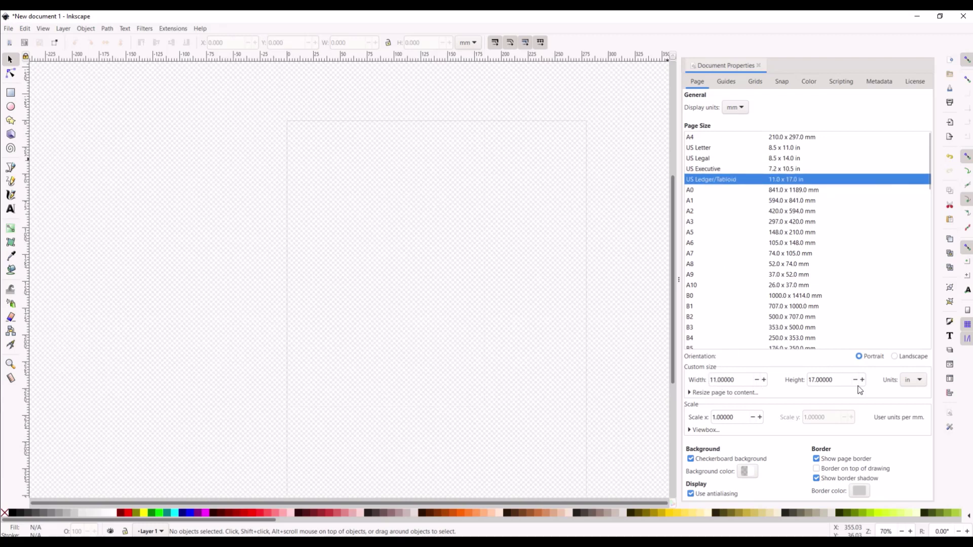
Step: Choose inches as the custom page size unit and close the document properties
left_click(903, 385)
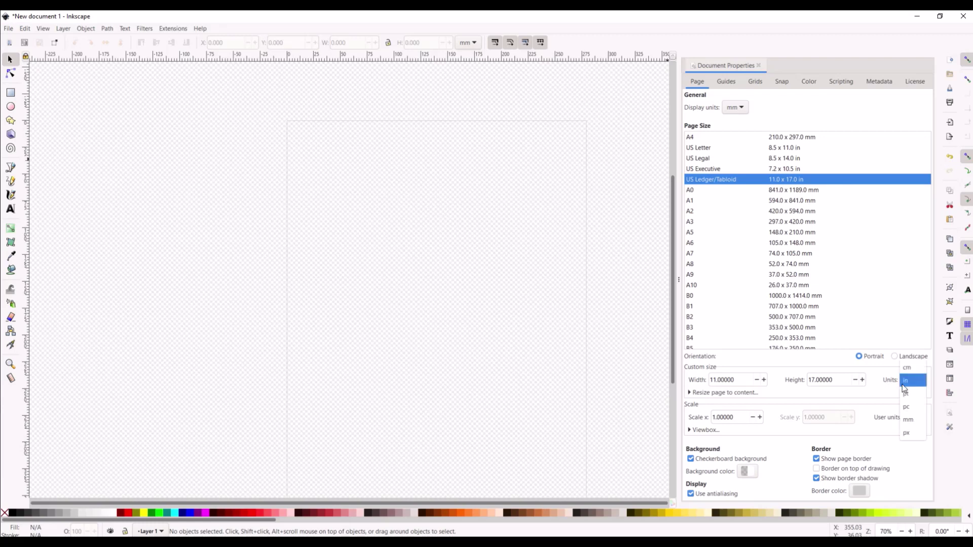
left_click(905, 381)
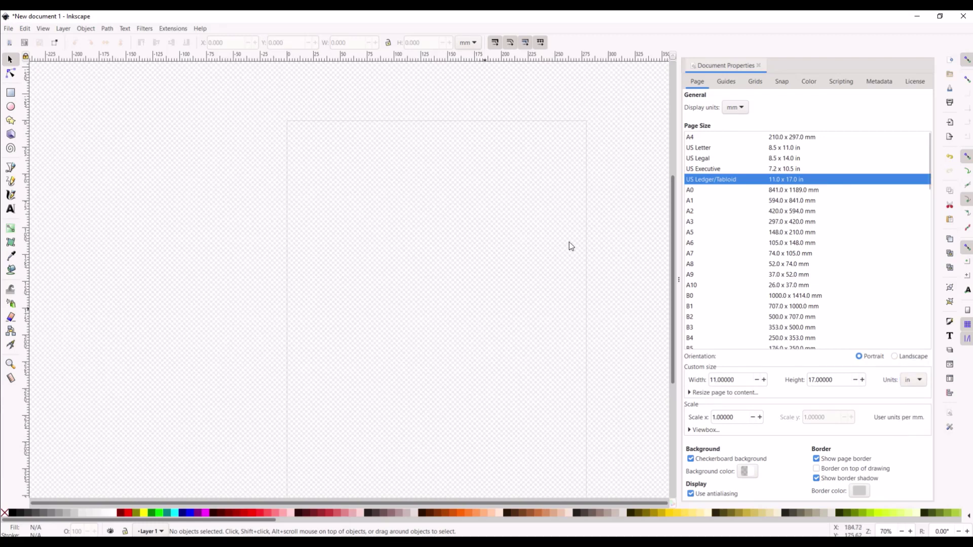
left_click(759, 65)
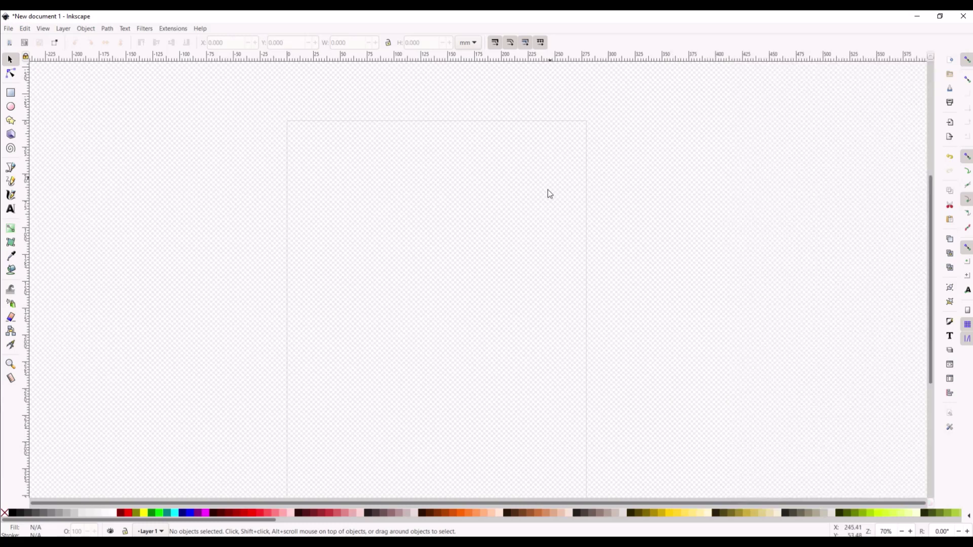
scroll(466, 216, "down", 2)
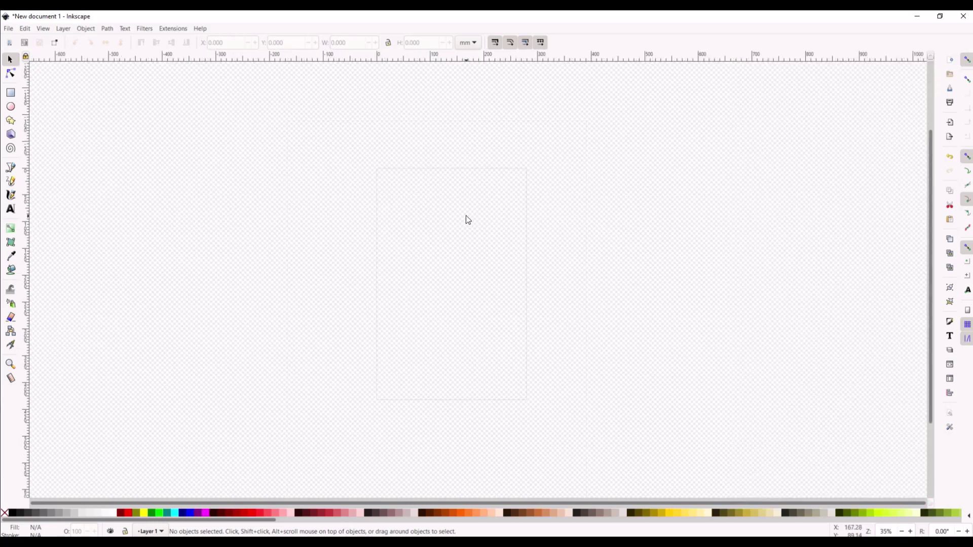
scroll(461, 218, "up", 2)
scroll(484, 226, "down", 3)
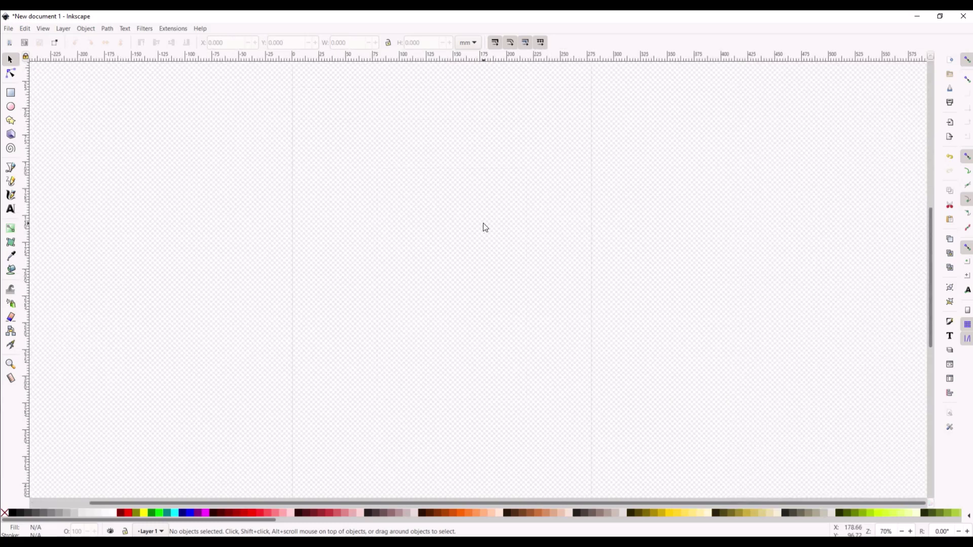
scroll(485, 228, "up", 3)
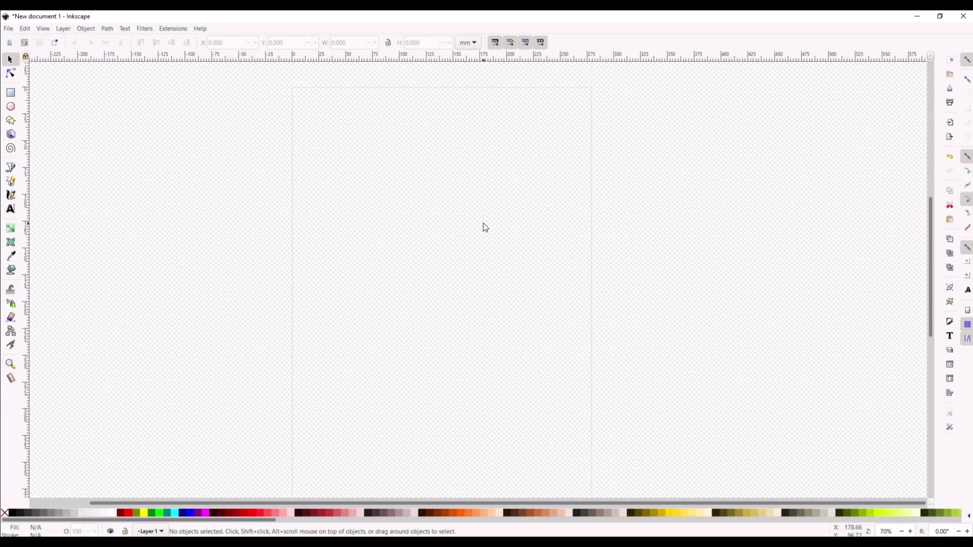
scroll(377, 234, "down", 1)
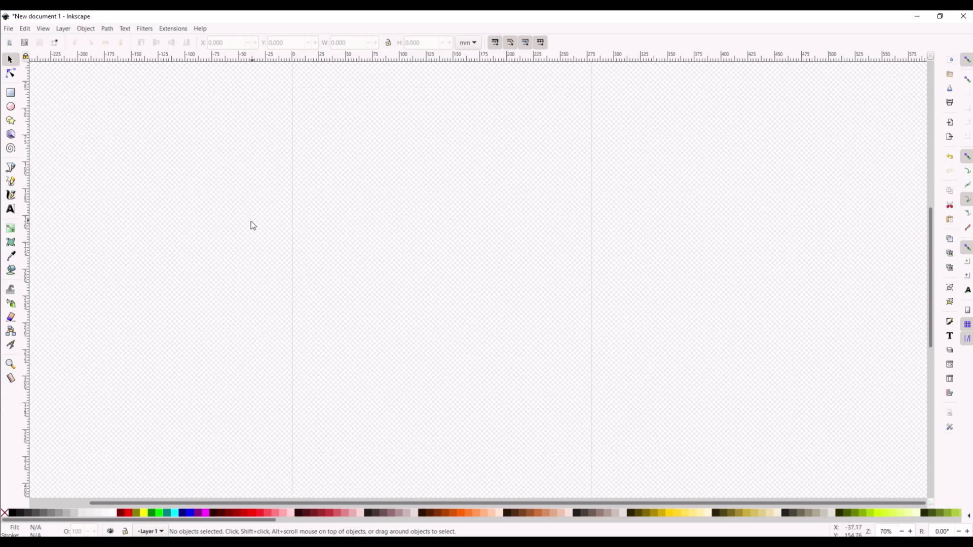
scroll(248, 218, "up", 1)
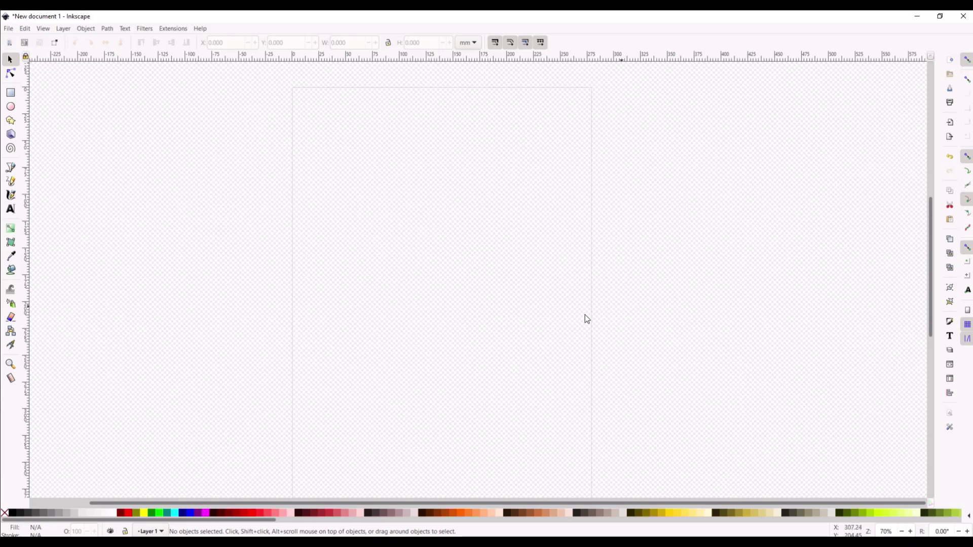
Step: Make the page's white background colour fully opaque with an alpha of 100 in the document properties
left_click(8, 28)
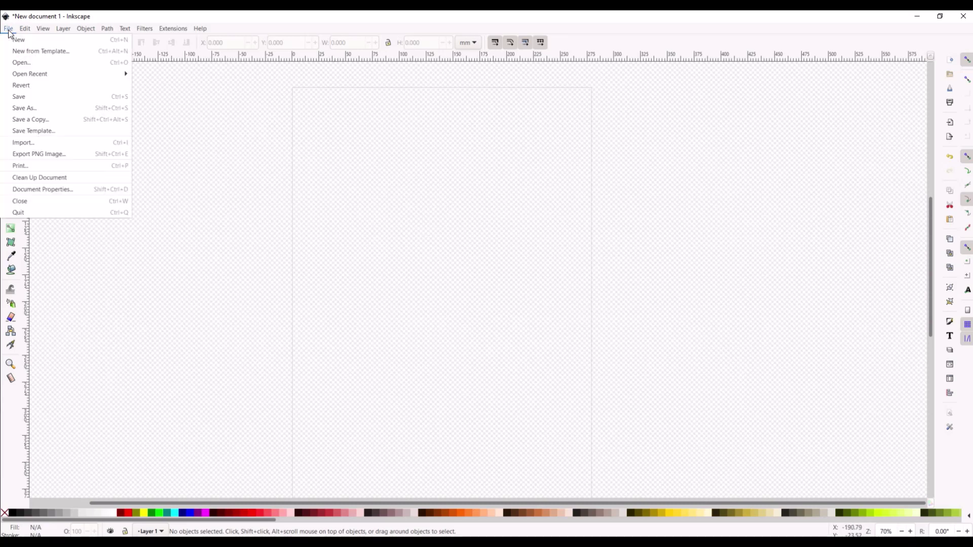
left_click(36, 190)
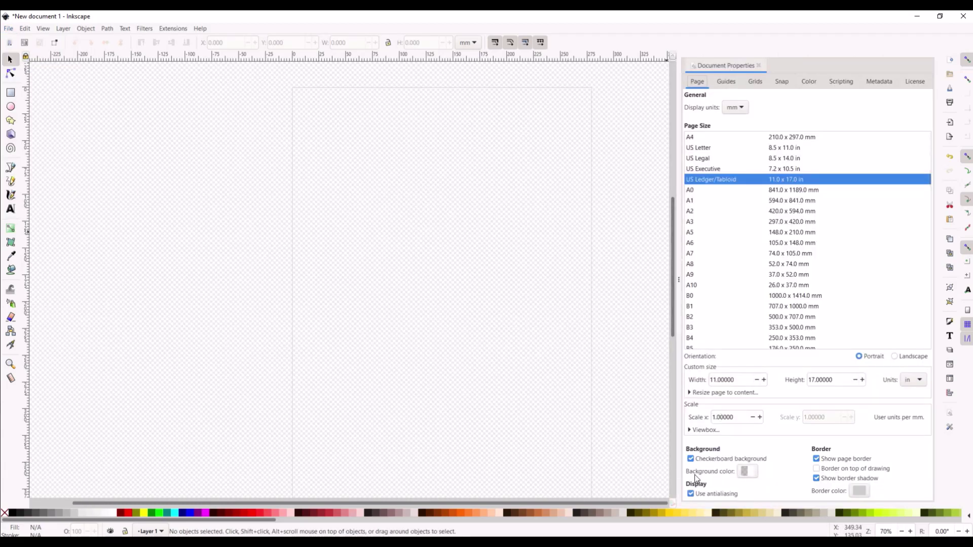
left_click(746, 471)
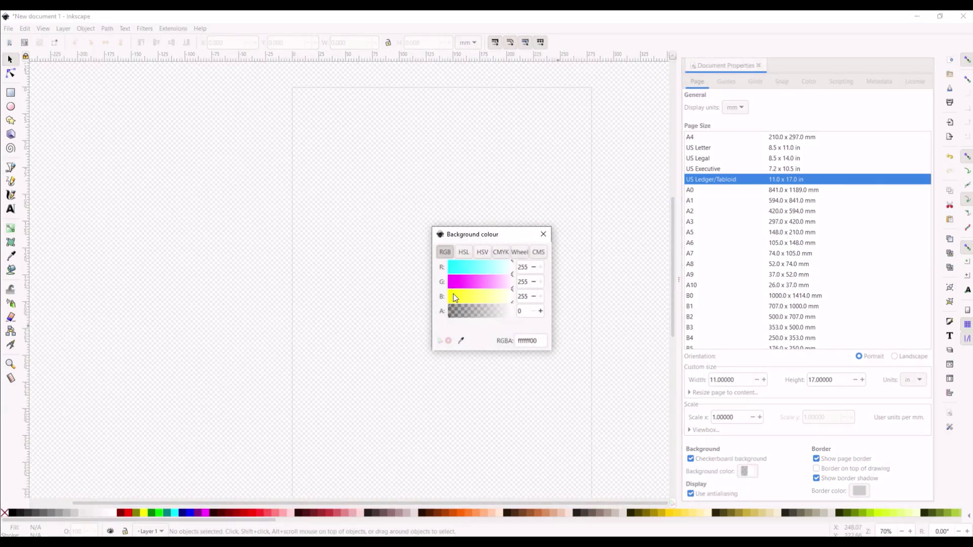
left_click_drag(453, 312, 540, 318)
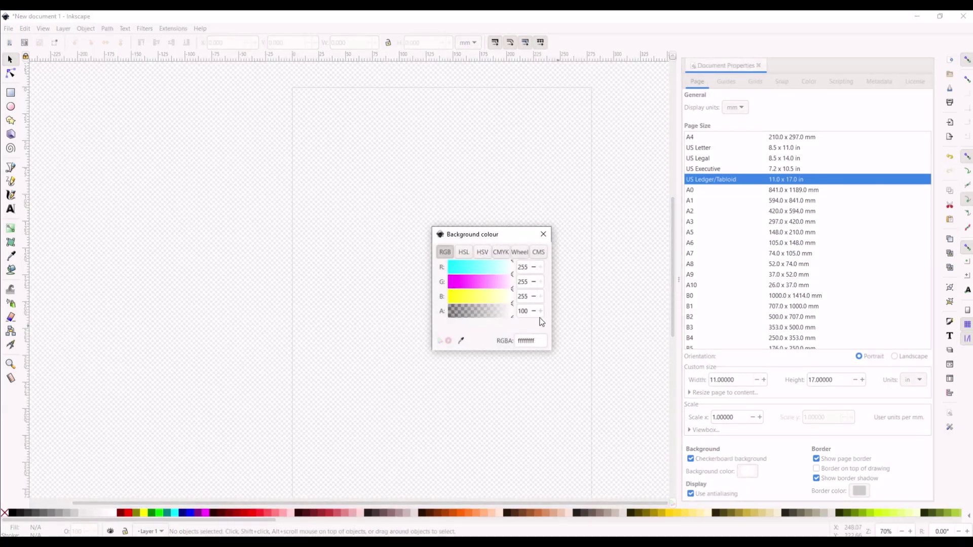
left_click(543, 234)
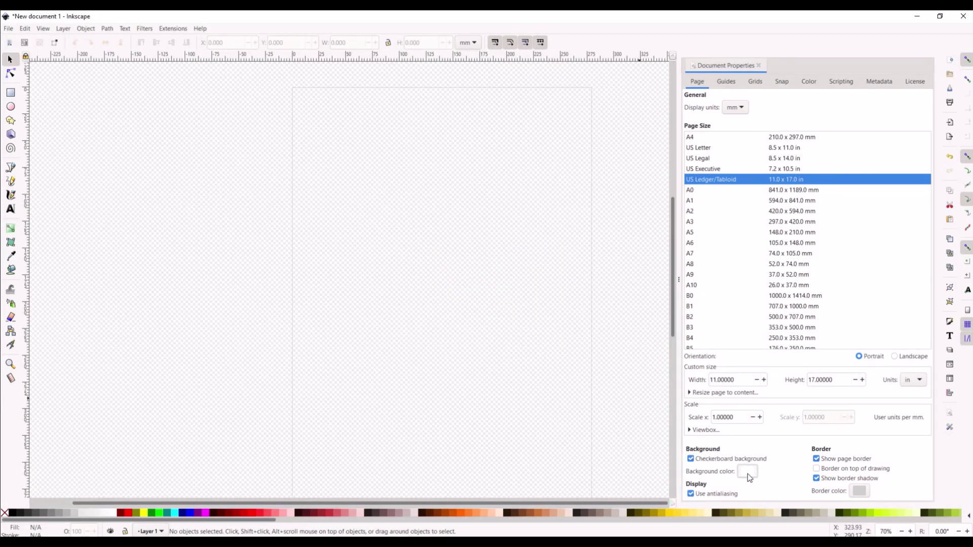
Step: Turn off the checkerboard background and close the document properties
left_click(747, 473)
left_click(690, 458)
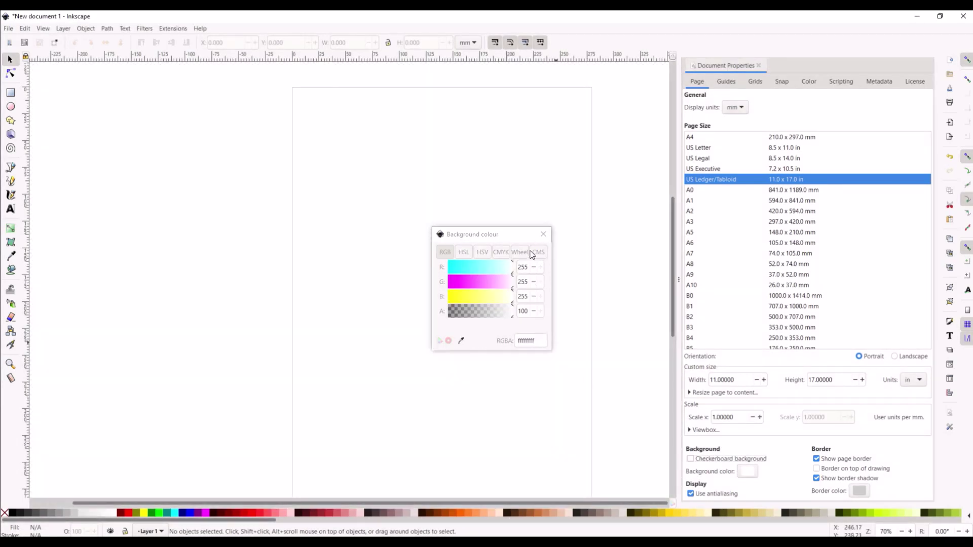
left_click(543, 234)
left_click(690, 458)
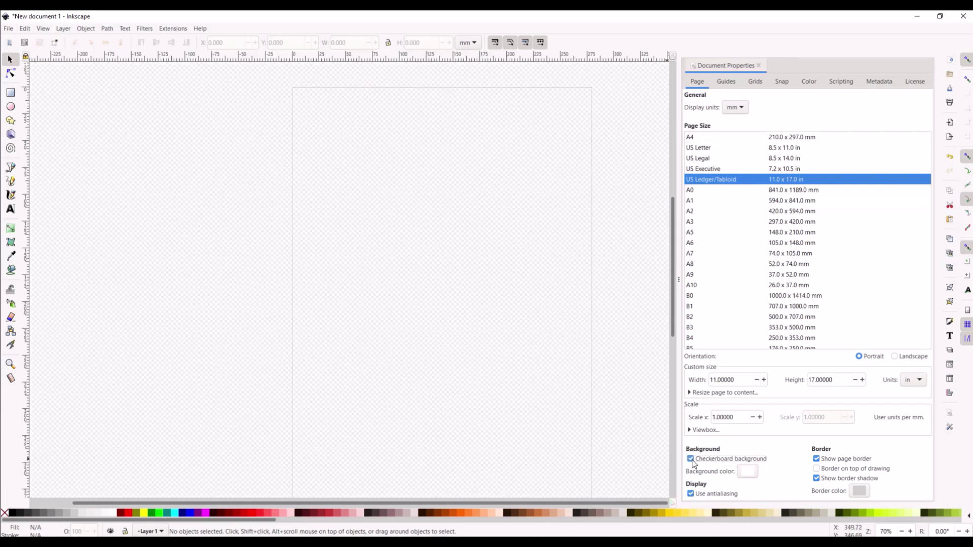
left_click(690, 459)
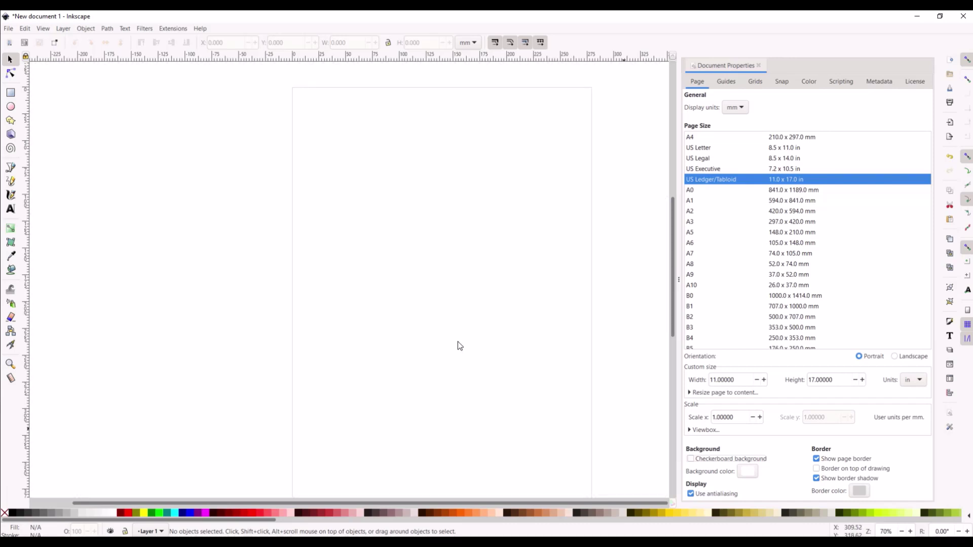
left_click(758, 66)
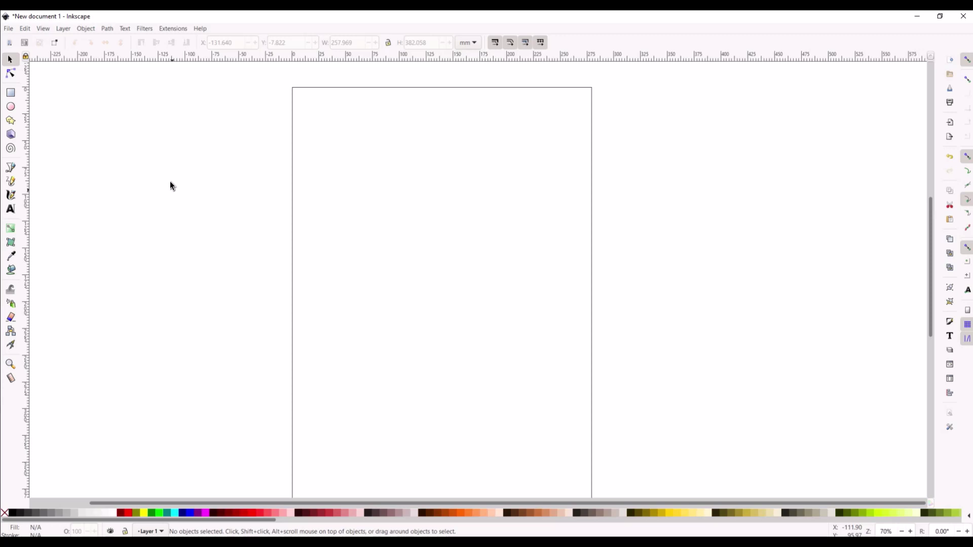
Step: Open the image import and preview comic covers 01, 002, 02, 03, 004 and 007 in the INKSCAPE Mosaic folder
left_click(8, 28)
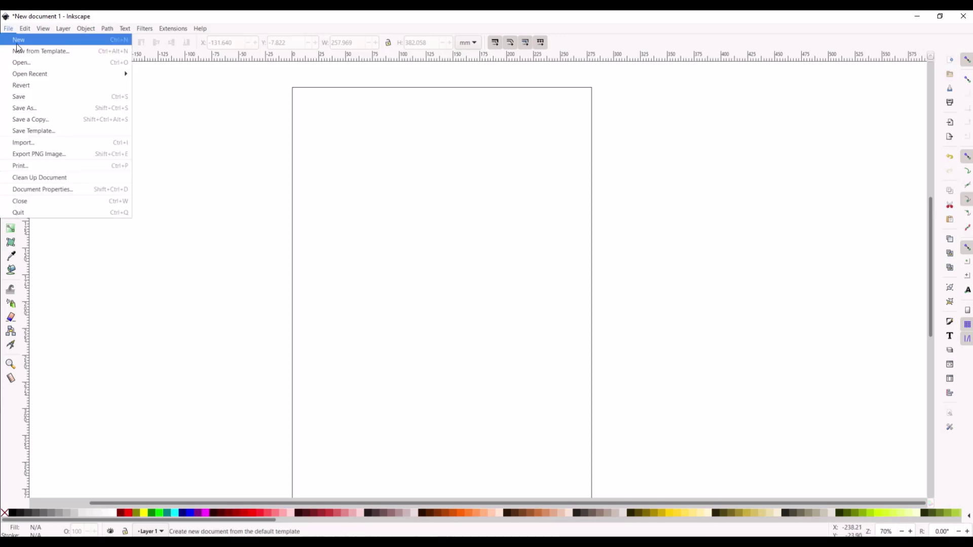
left_click(63, 144)
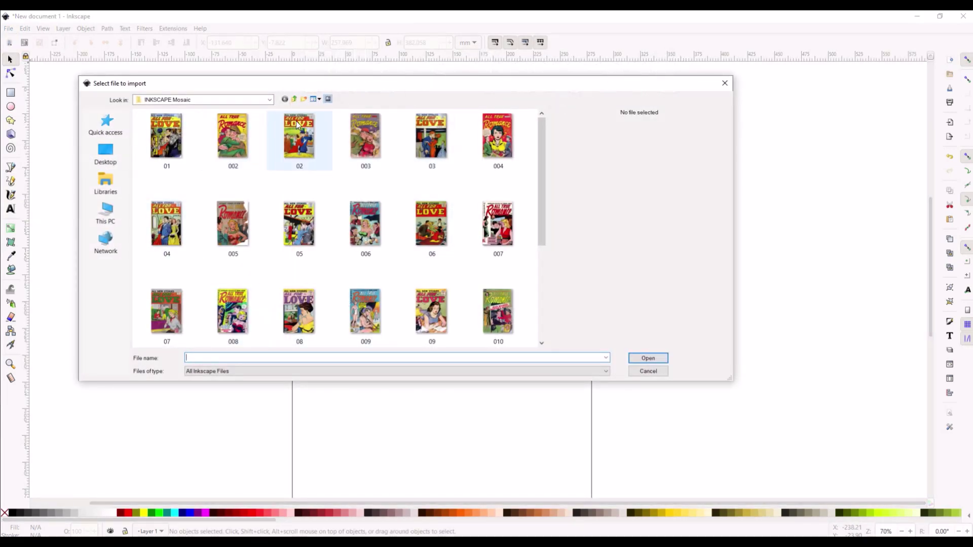
left_click(157, 142)
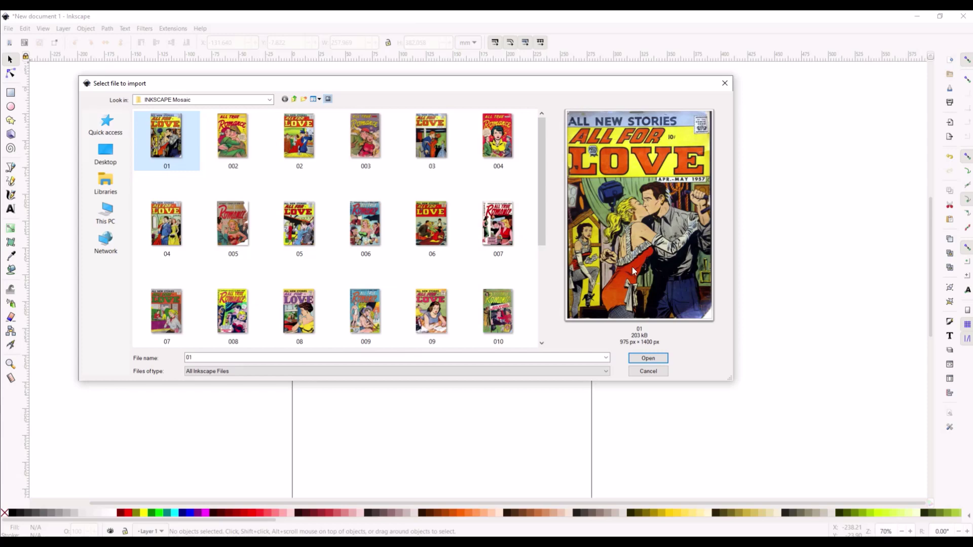
left_click(235, 155)
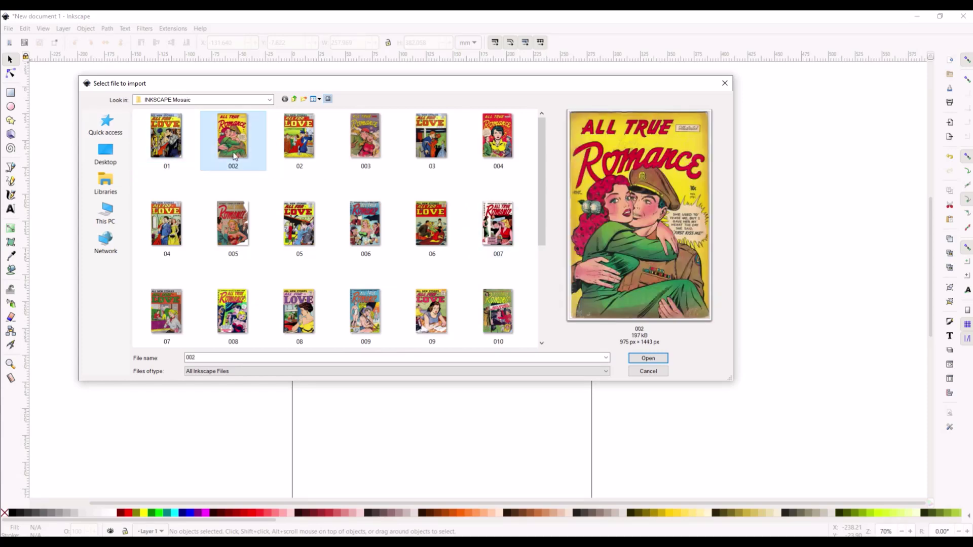
left_click(307, 148)
left_click(431, 153)
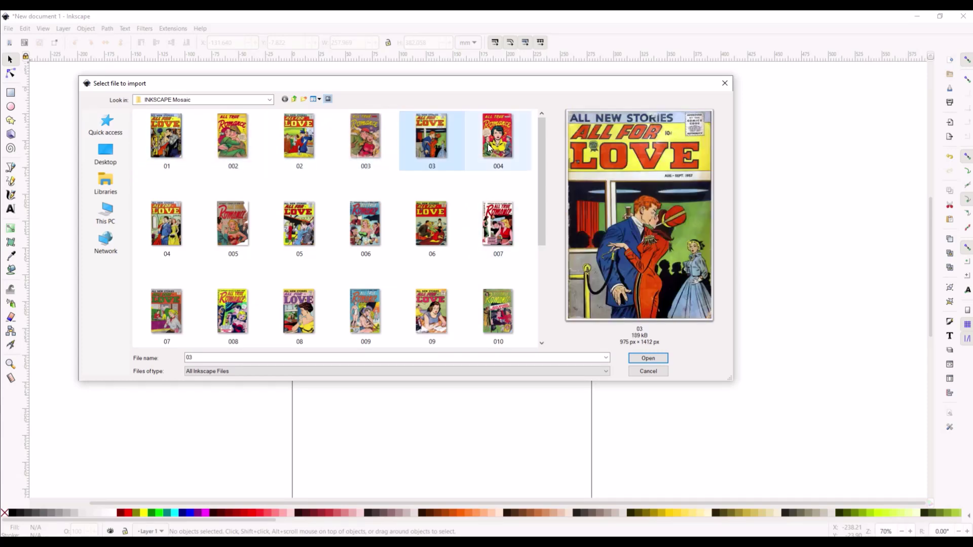
left_click(488, 147)
left_click(500, 224)
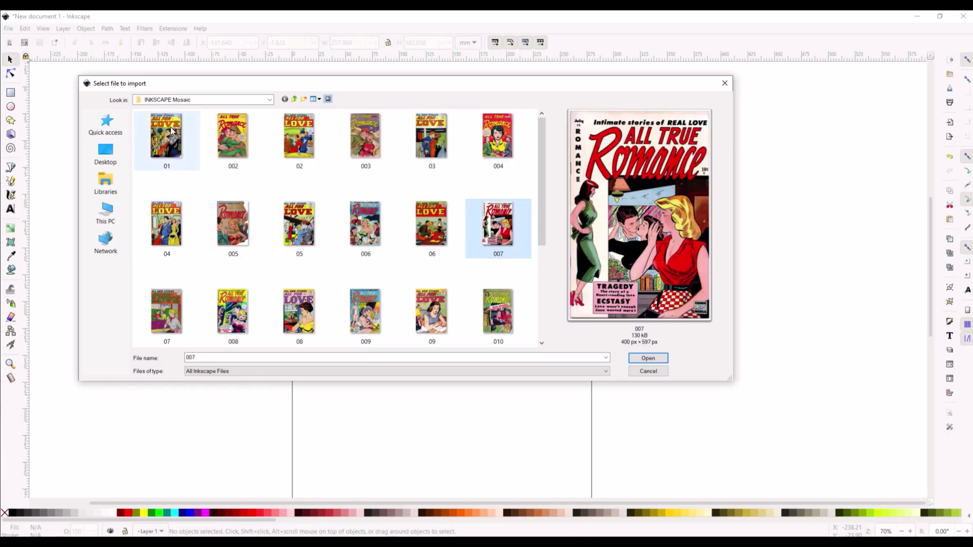
scroll(357, 278, "down", 3)
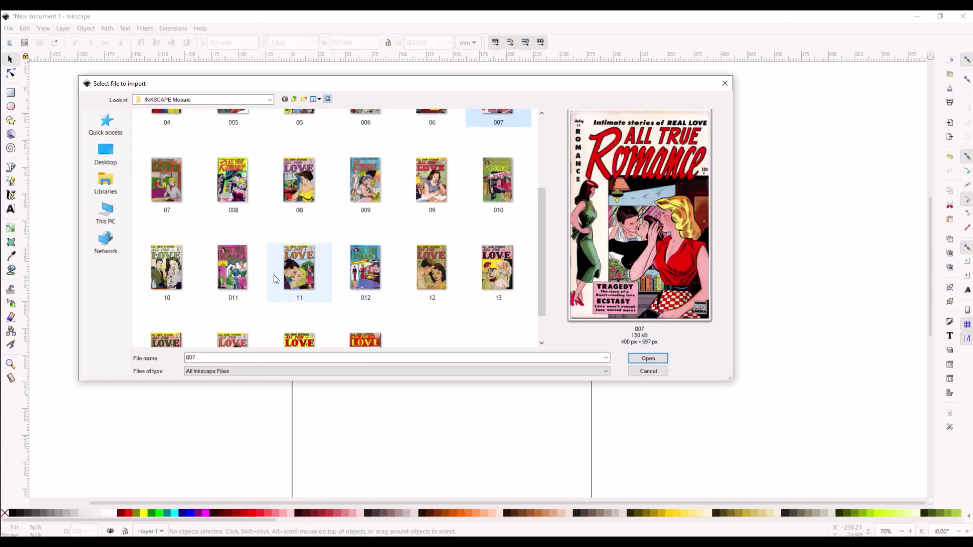
scroll(272, 276, "up", 3)
Step: Import cover 01 as an embedded image with DPI from file and smooth rendering, and turn off further import prompts
left_click(169, 142)
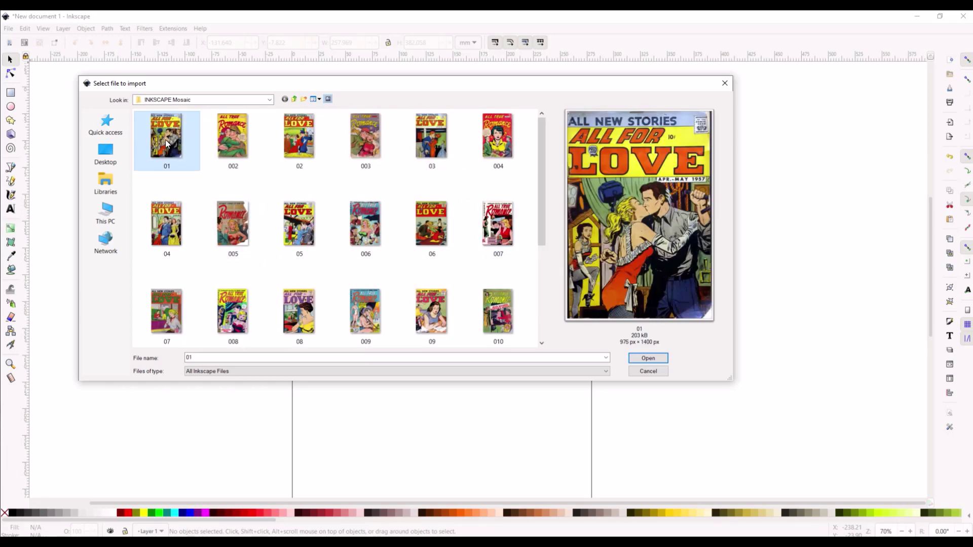
left_click(639, 363)
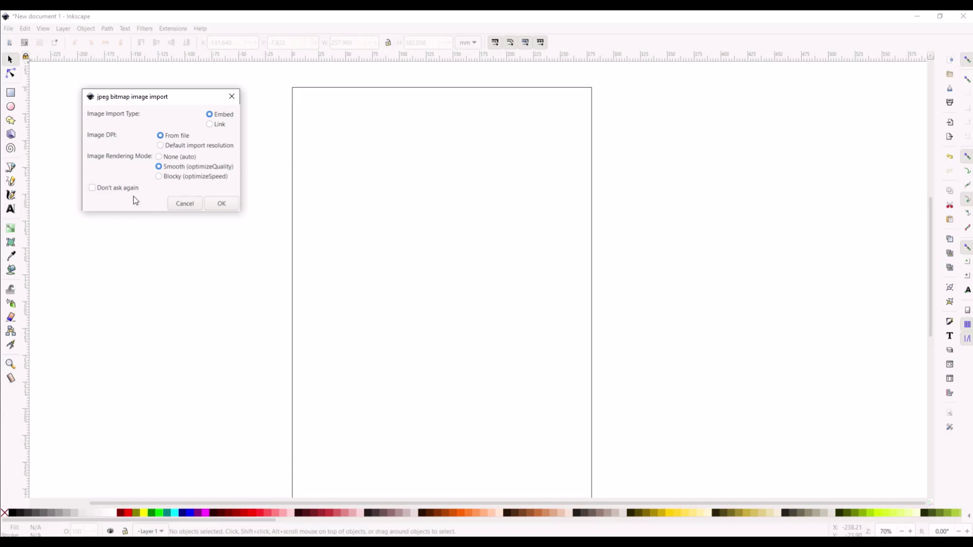
left_click(92, 188)
left_click(220, 205)
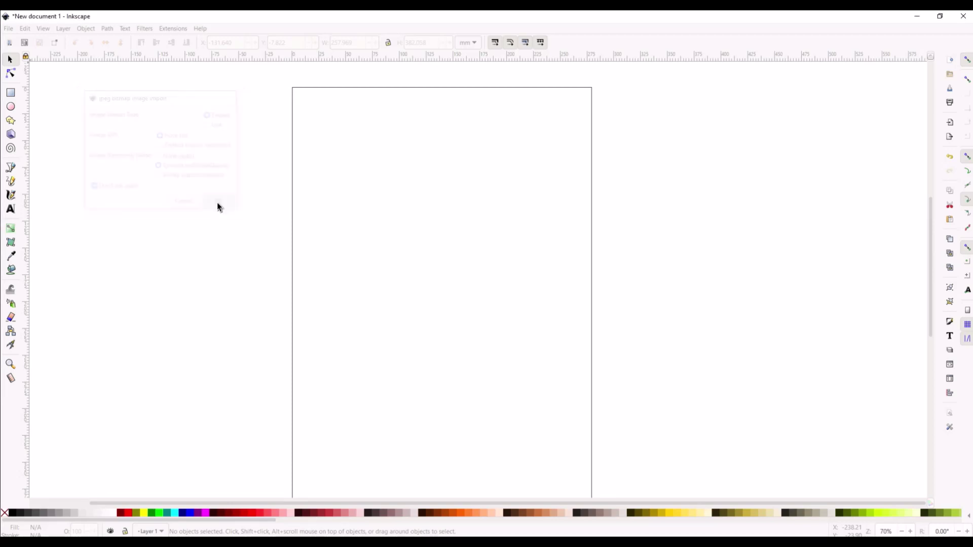
Step: Scale the imported cover proportionally down to about 125 × 179 mm and place it beside the page's left edge
left_click_drag(326, 187, 204, 174)
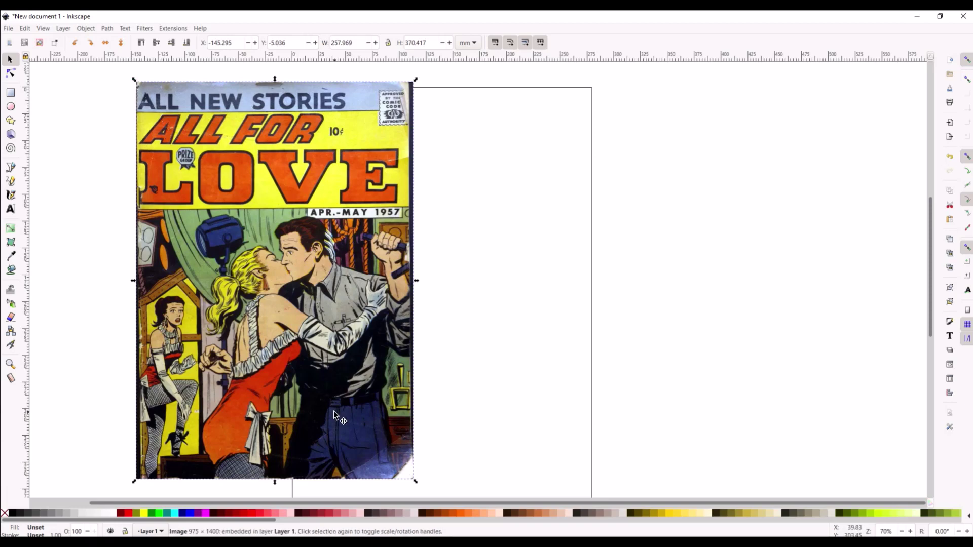
left_click_drag(316, 235, 711, 245)
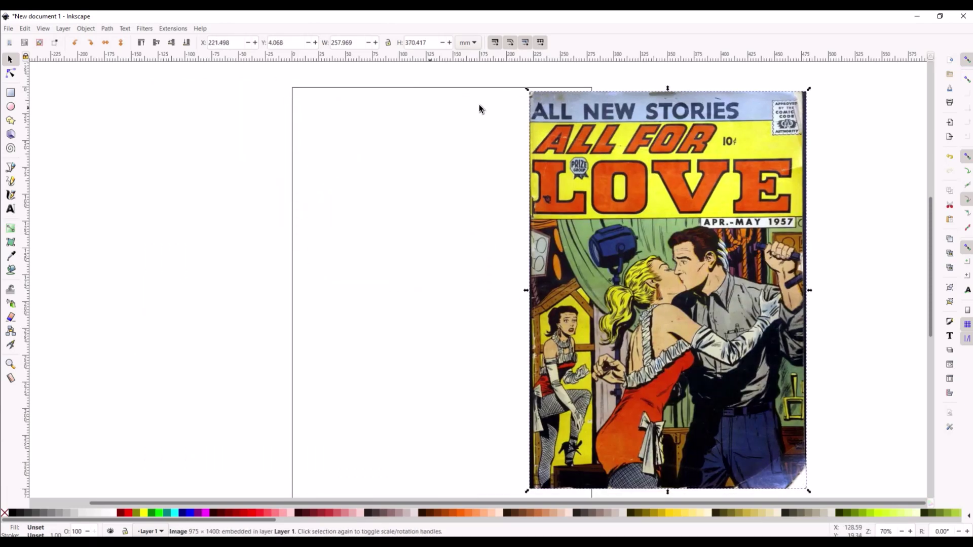
left_click_drag(536, 199, 152, 160)
left_click_drag(259, 211, 258, 260)
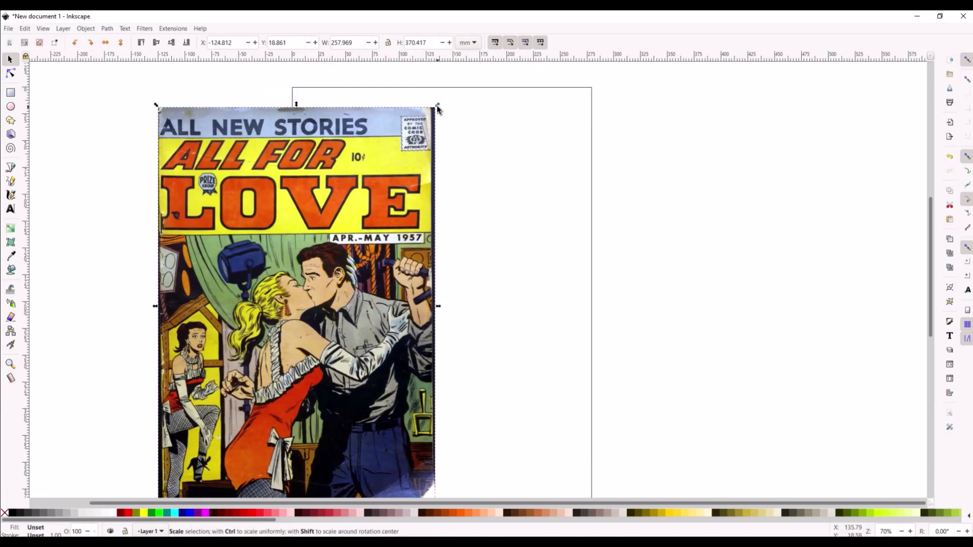
left_click_drag(159, 110, 180, 108)
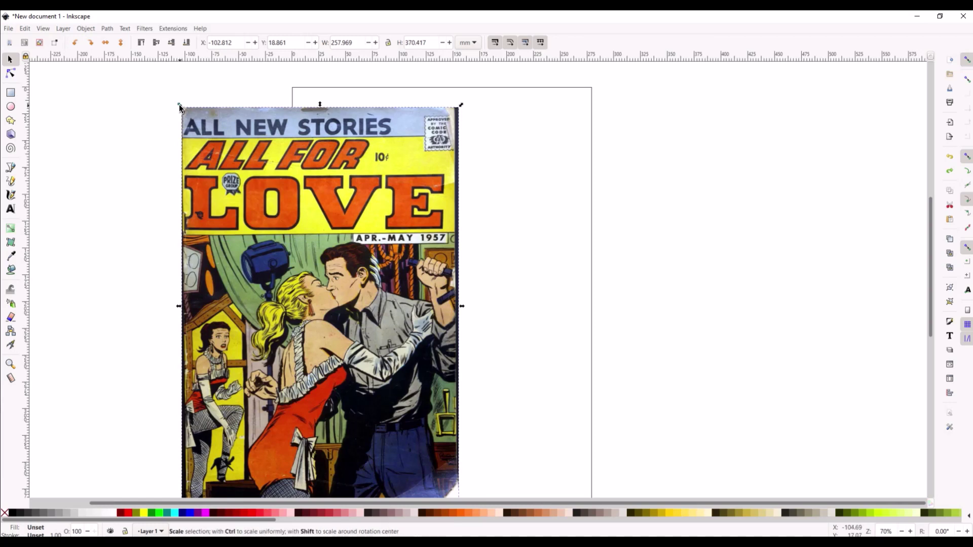
left_click_drag(179, 108, 282, 332)
left_click_drag(364, 359, 177, 232)
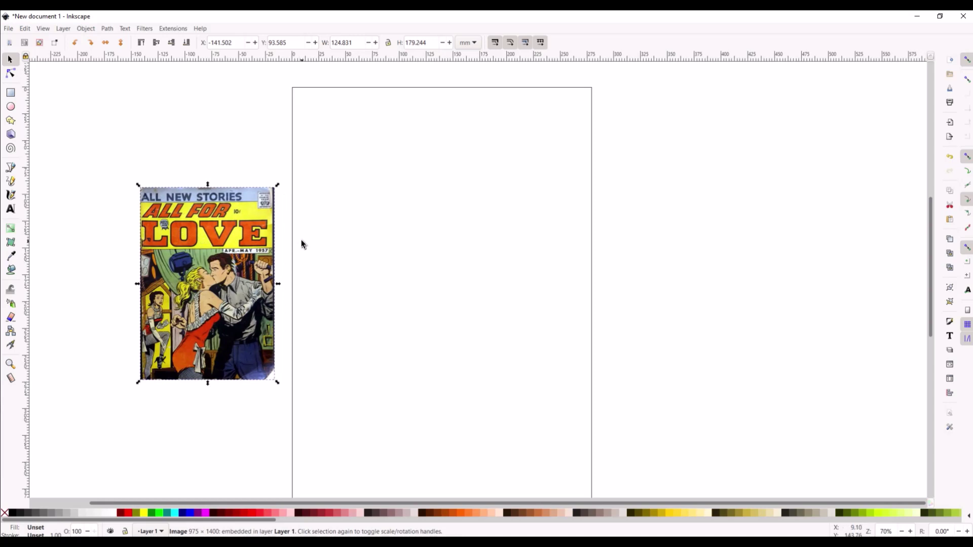
Step: Import cover 002, scale it to about 121 × 179 mm and stack it slightly offset over the first cover
left_click(10, 29)
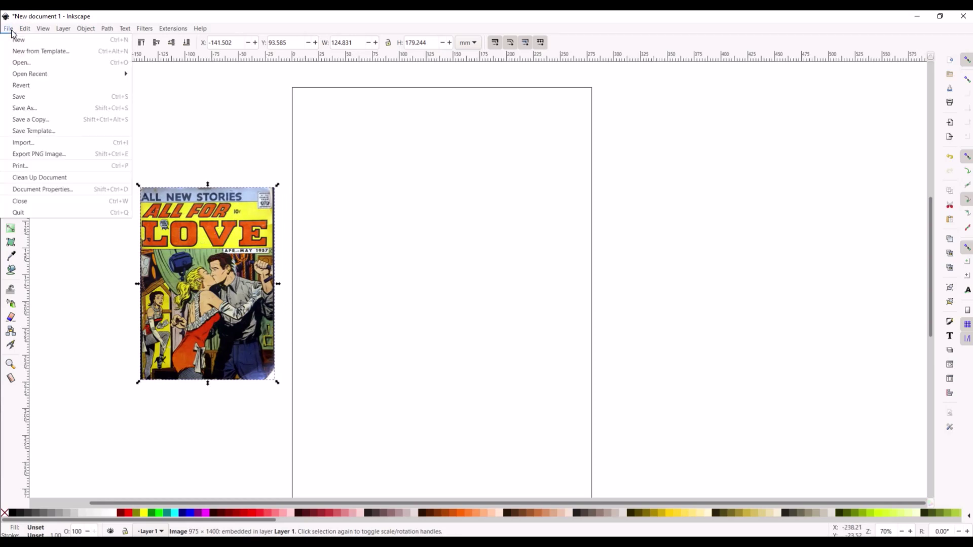
left_click(26, 143)
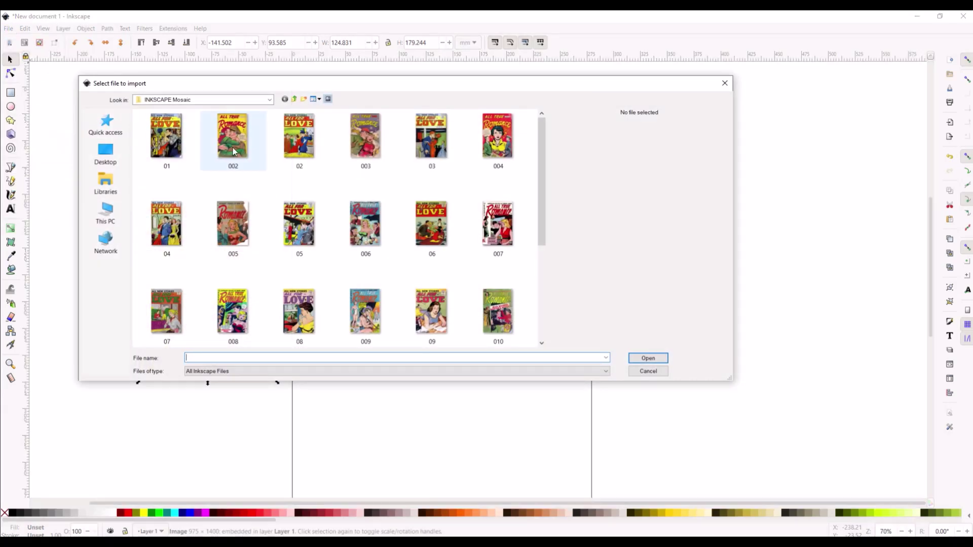
double_click(232, 147)
left_click_drag(224, 148, 408, 269)
left_click_drag(277, 75, 162, 228)
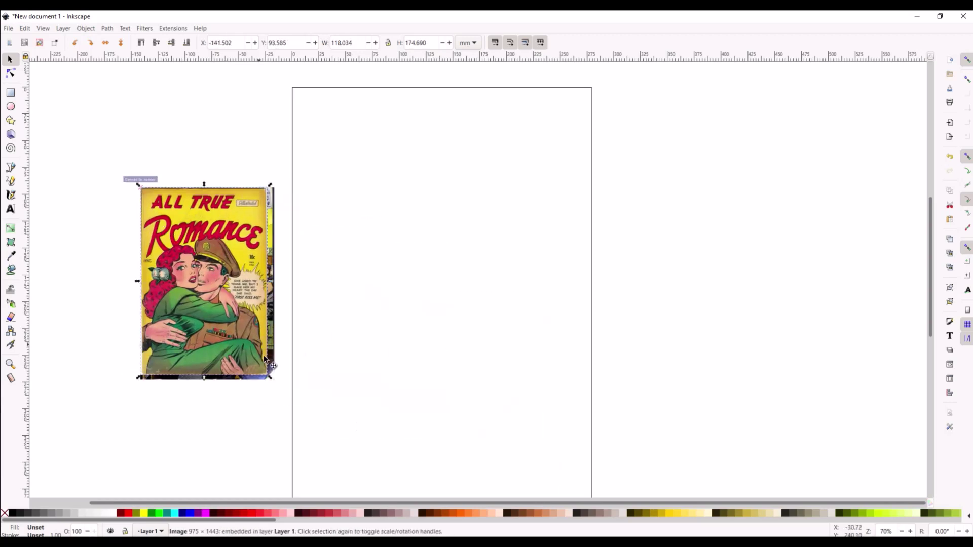
left_click_drag(273, 378, 277, 383)
left_click_drag(214, 325, 212, 316)
Step: Import cover 02, scale it down to about 108 × 161 mm and stack it on the other two covers
left_click(11, 29)
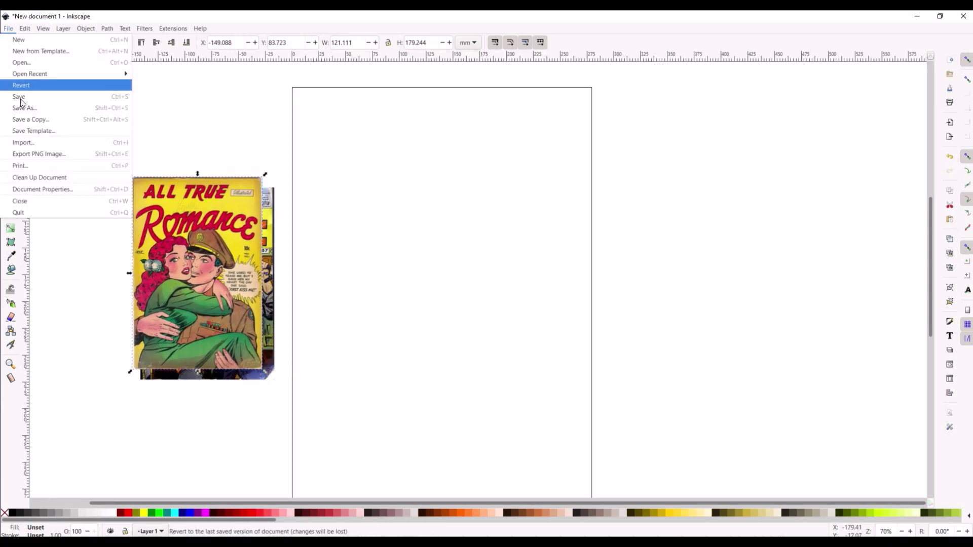
left_click(29, 144)
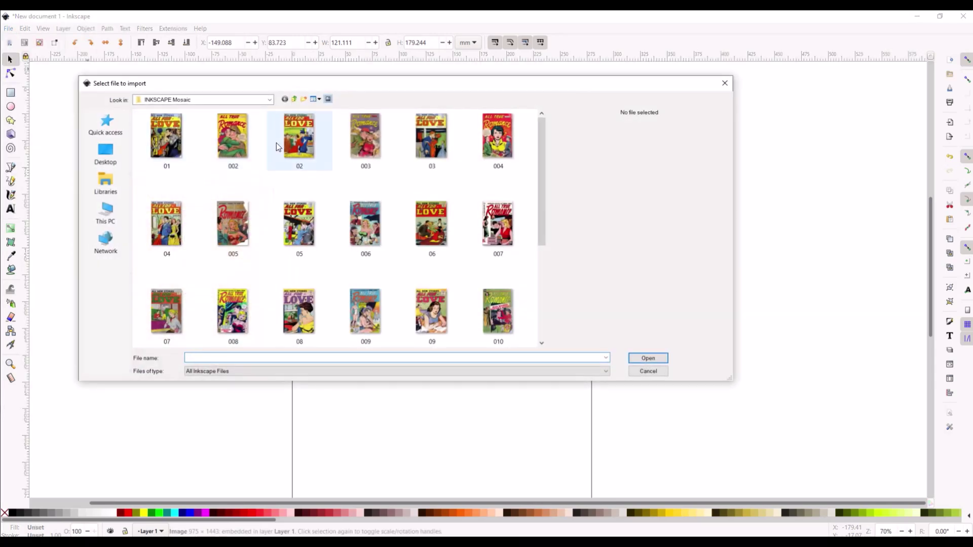
double_click(302, 144)
left_click_drag(251, 131, 293, 277)
left_click_drag(209, 94, 141, 202)
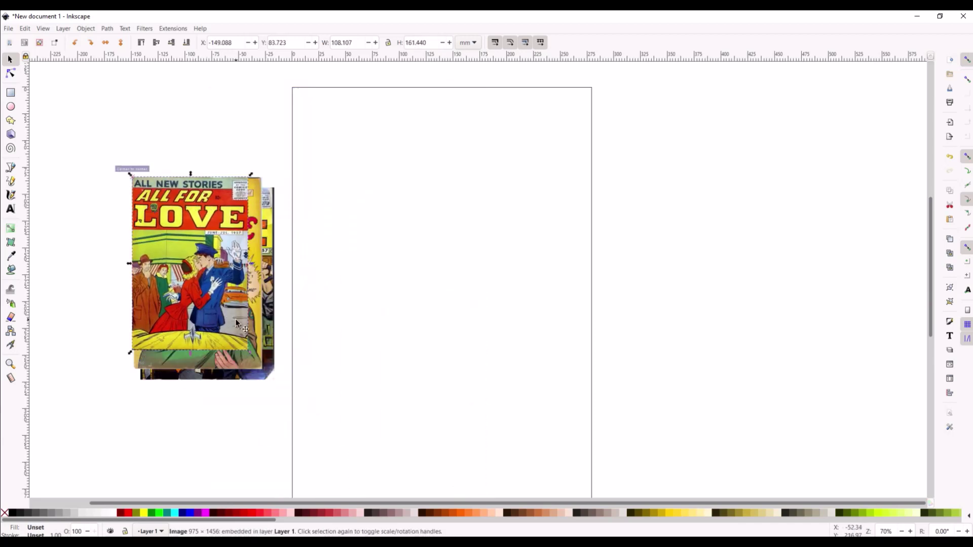
Step: Move the All True Romance cover onto the page, and enlarge cover 02 to about 126 × 189 mm outside the page's upper left
left_click_drag(253, 356, 423, 358)
left_click(230, 294)
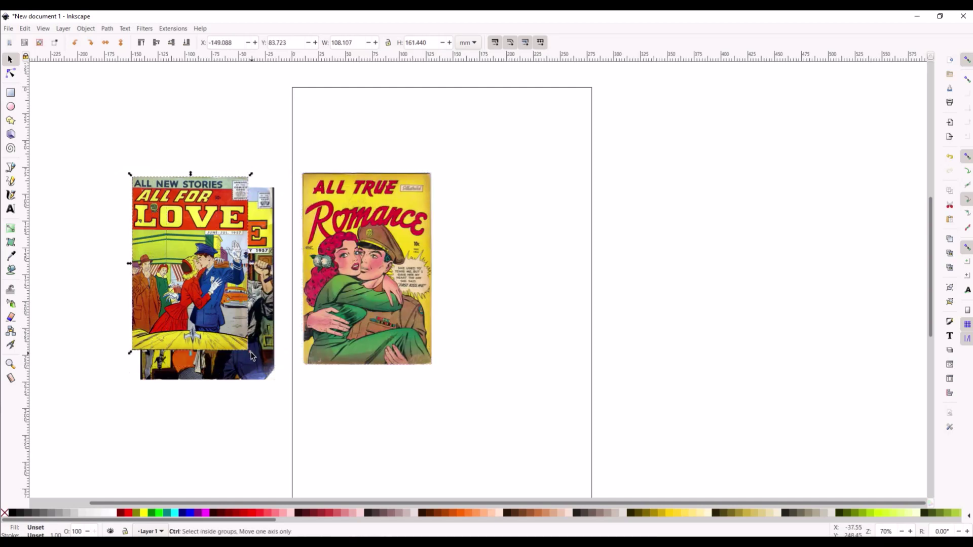
left_click_drag(250, 352, 278, 382)
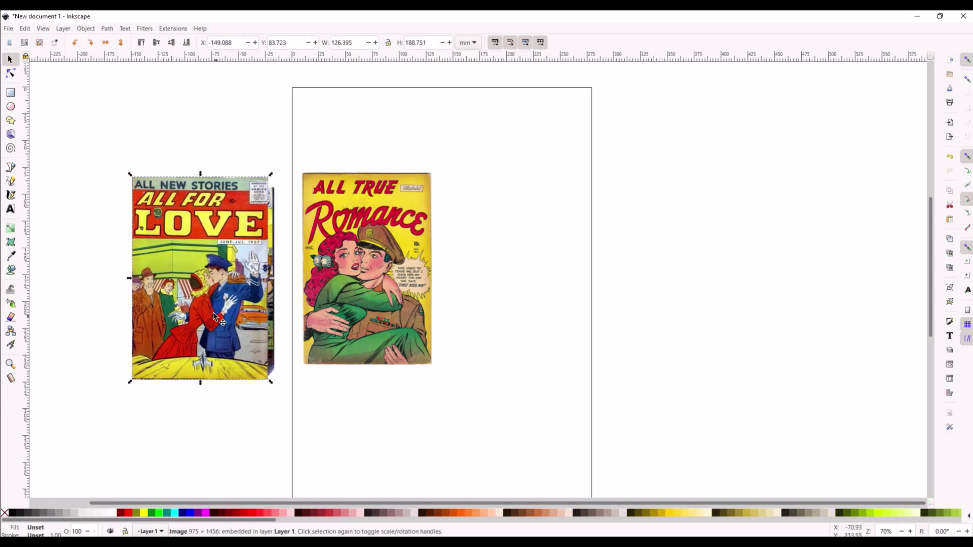
left_click_drag(219, 325, 289, 237)
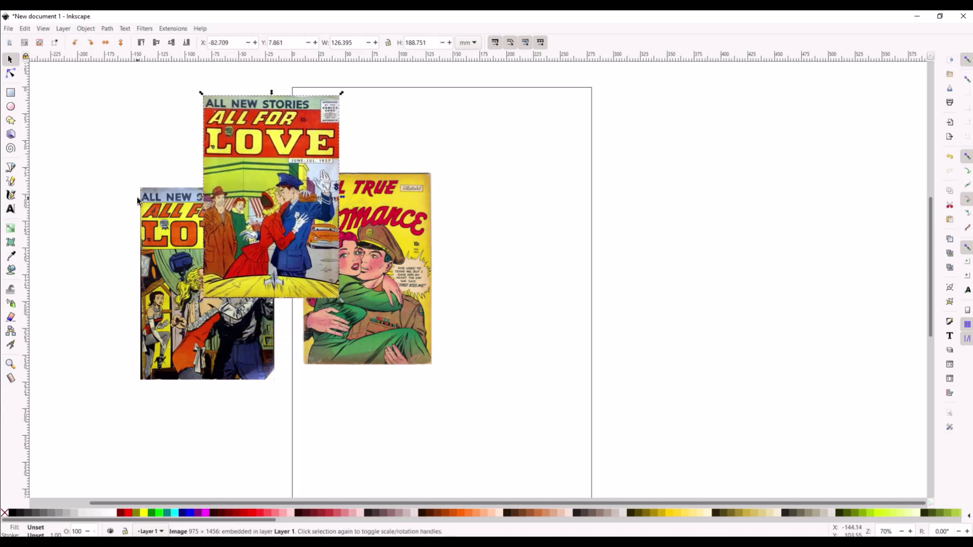
left_click_drag(262, 170, 155, 175)
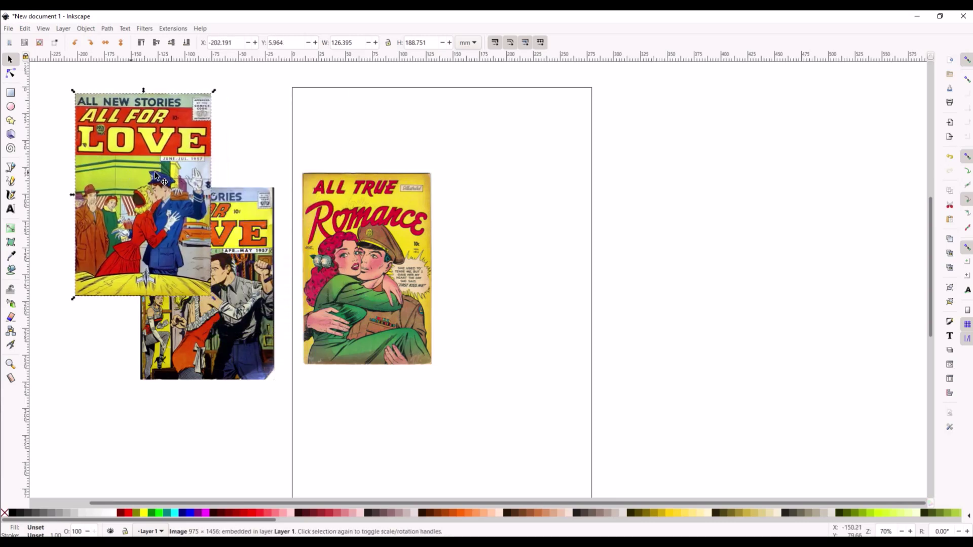
Step: Show the page grid and snap cover 02 into the page's upper-right corner
left_click(44, 29)
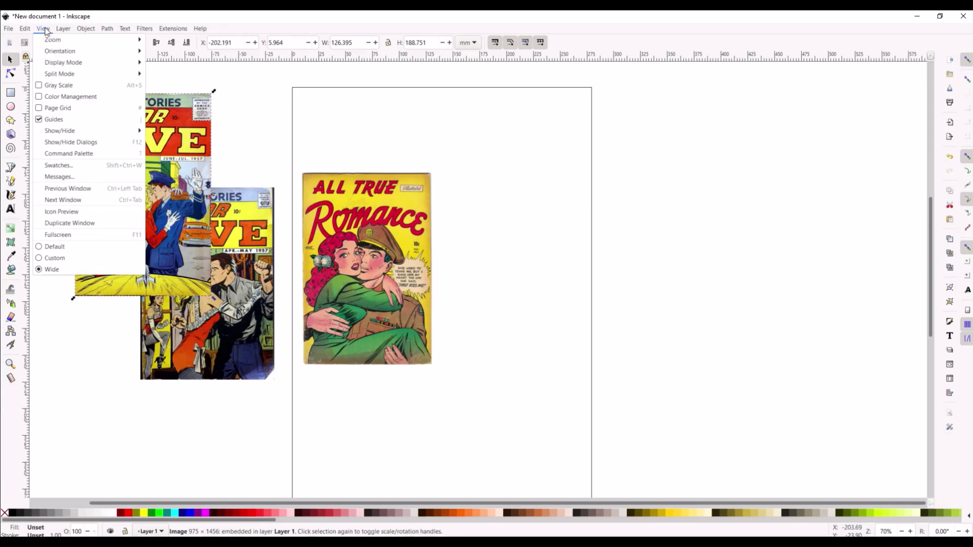
left_click(51, 108)
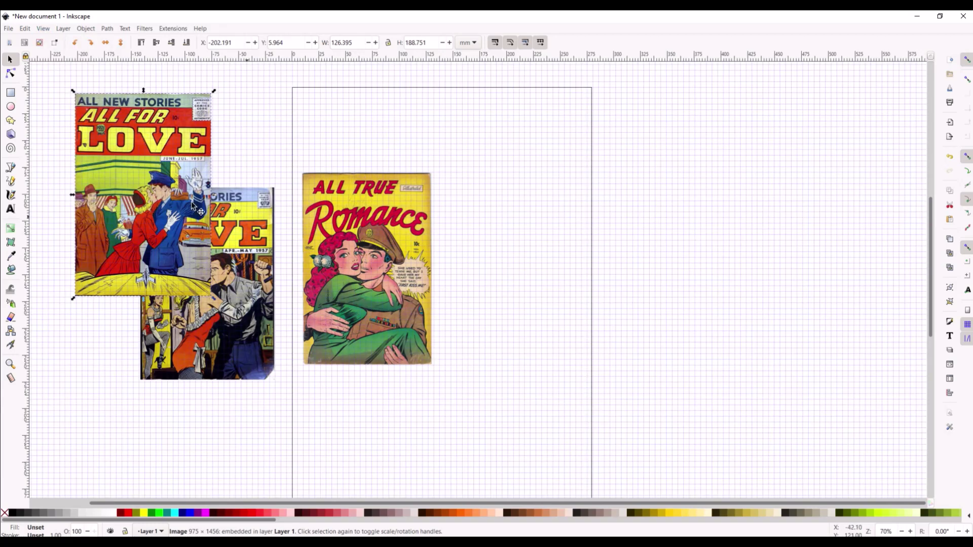
left_click_drag(134, 146, 497, 162)
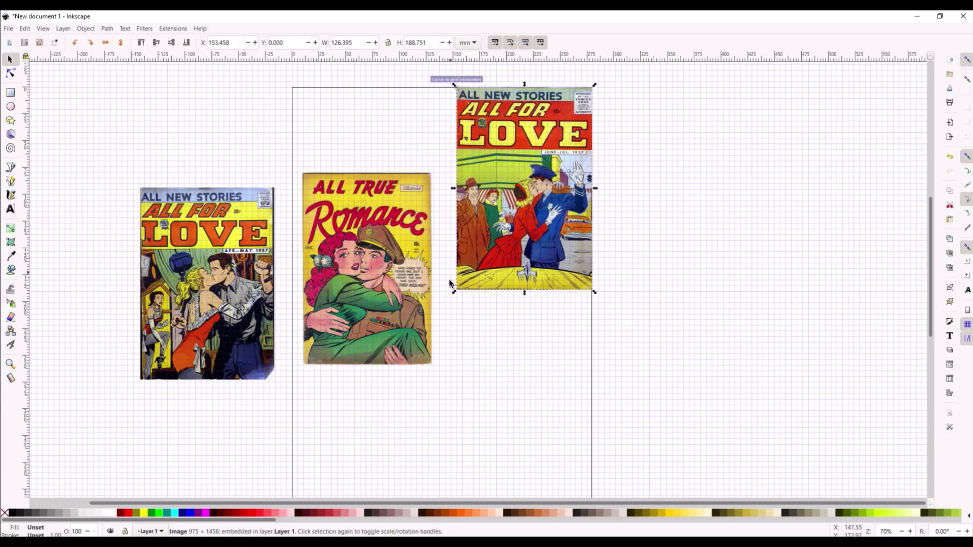
Step: Enlarge the All True Romance cover to about 127 × 188 mm and place it at the page's upper-left corner
left_click_drag(361, 242, 376, 160)
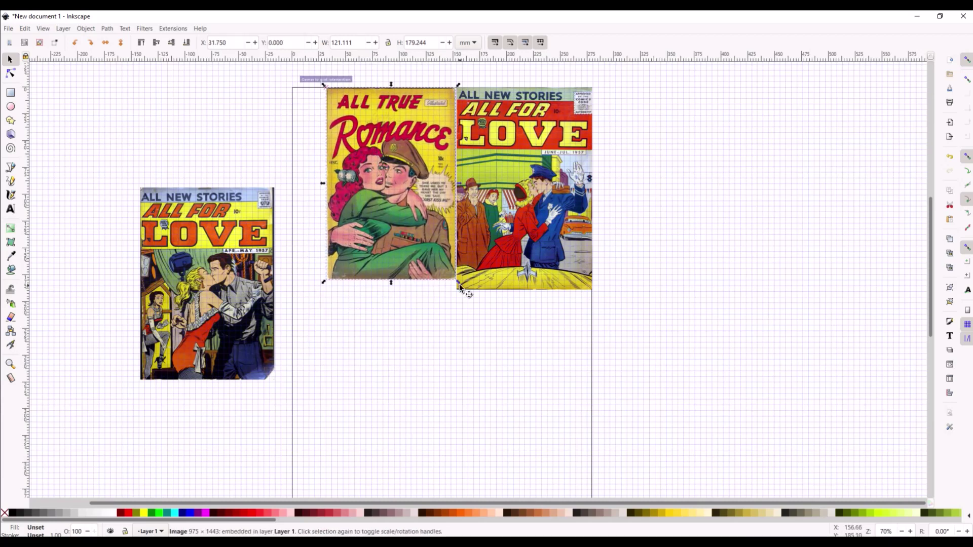
left_click_drag(457, 281, 467, 289)
left_click_drag(392, 217, 363, 211)
scroll(395, 266, "down", 5)
scroll(394, 266, "up", 5)
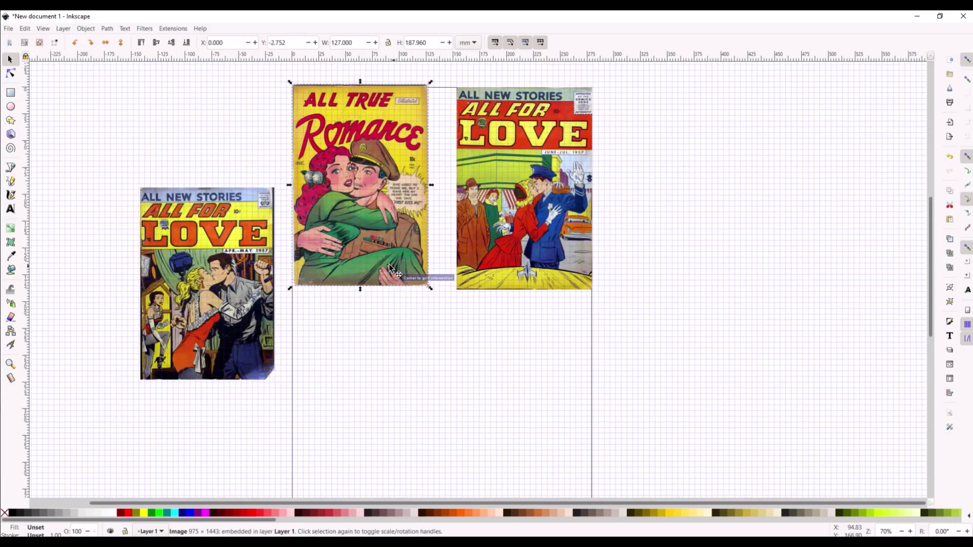
Step: Shrink cover 01 proportionally and move it up within the empty area left of the page
left_click(226, 279)
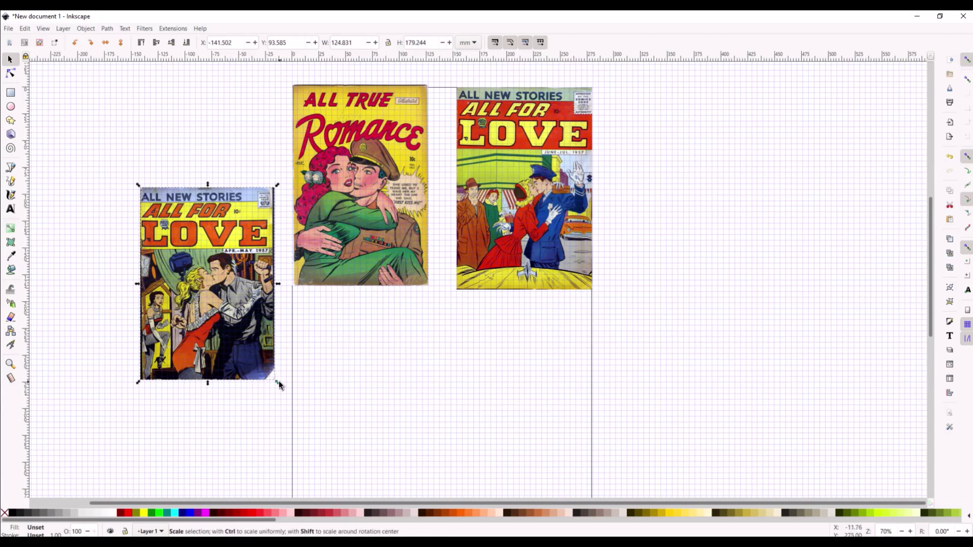
left_click_drag(277, 382, 227, 324)
left_click_drag(205, 258, 200, 199)
Step: Shrink the All True Romance cover to the height of cover 01 and stack it offset over that cover
left_click(345, 215)
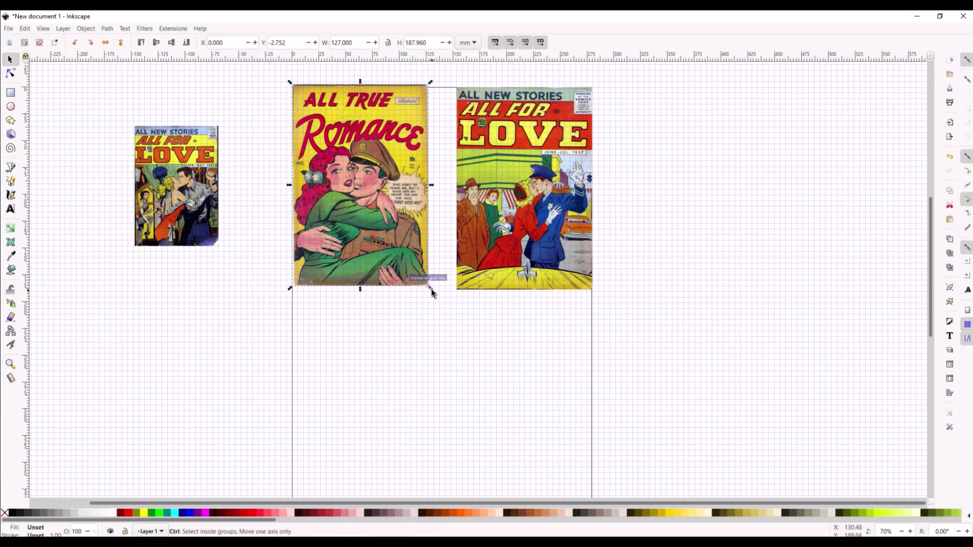
left_click_drag(430, 288, 379, 242)
left_click_drag(328, 176, 191, 216)
mouse_move(242, 255)
left_mouse_down()
mouse_move(234, 248)
mouse_move(239, 256)
left_mouse_up()
Step: Shrink the All for Love cover with the policeman to about 74 × 111 mm and stack it offset over the other two covers
left_click(581, 287)
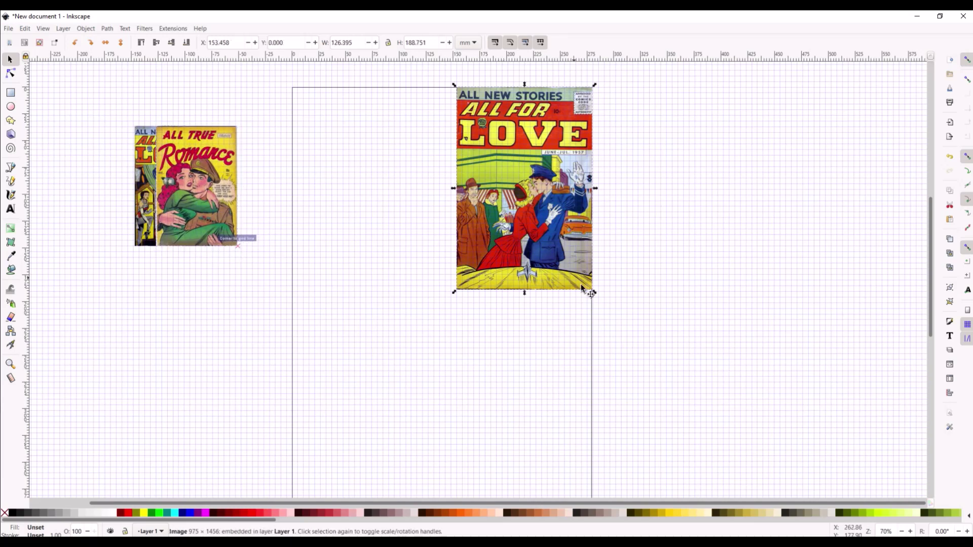
left_click_drag(583, 288, 535, 246)
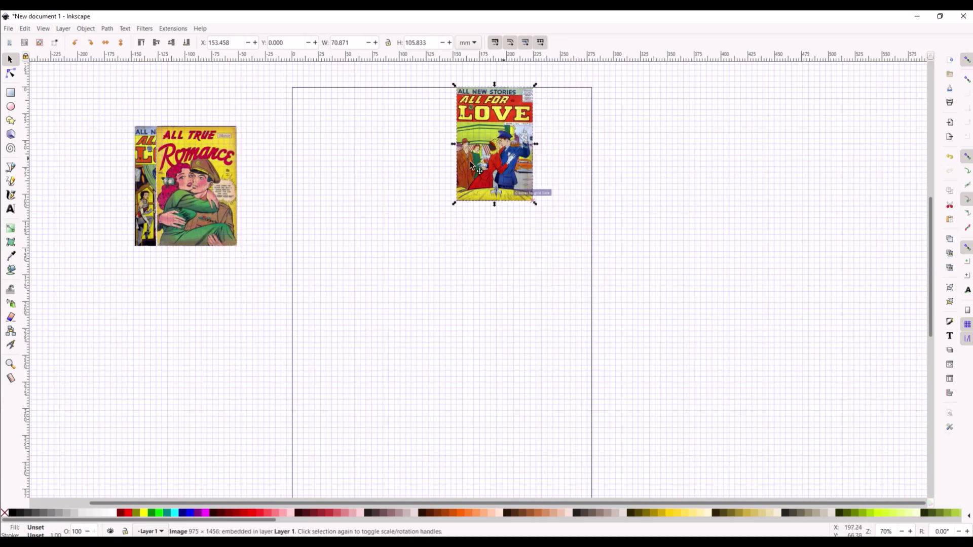
left_click_drag(471, 165, 185, 204)
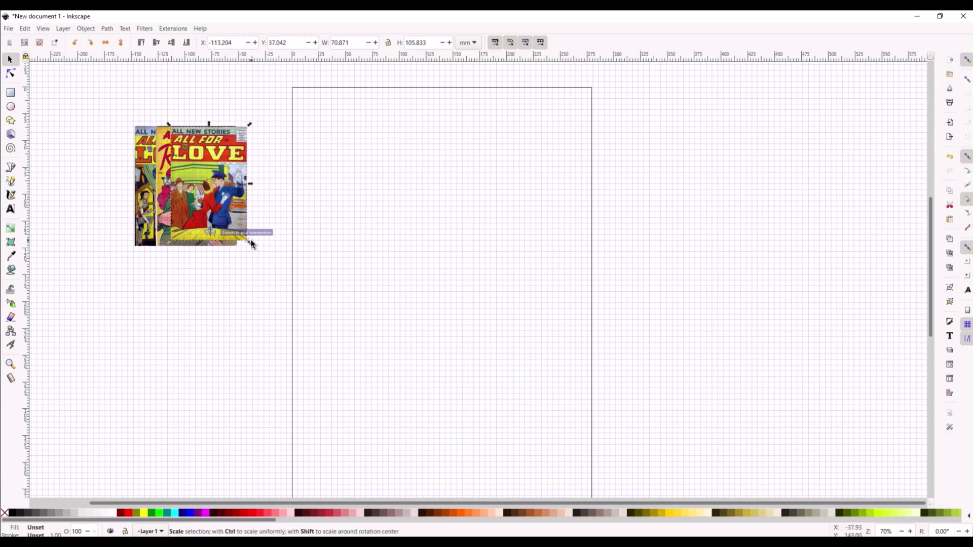
left_click_drag(252, 243, 256, 250)
left_click_drag(227, 200, 229, 201)
Step: Import the All True Romance cover with the skiing couple, shrink it to the height of the stacked covers and add it to the stack
left_click(9, 28)
left_click(31, 119)
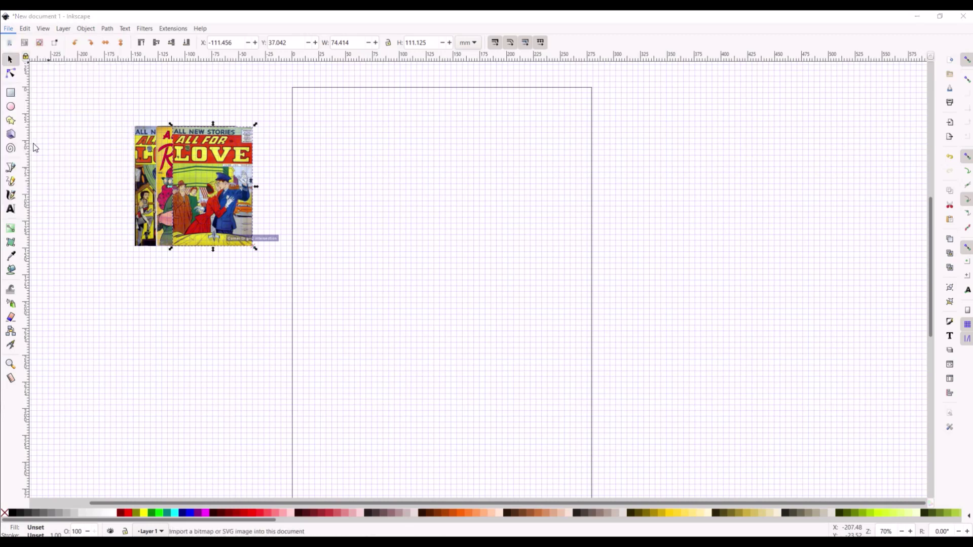
double_click(349, 145)
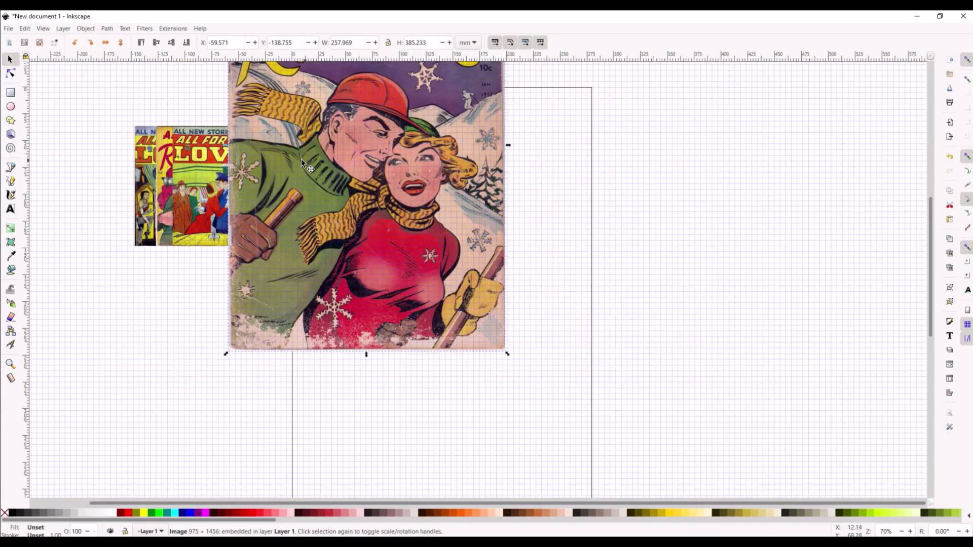
left_click_drag(423, 259, 425, 354)
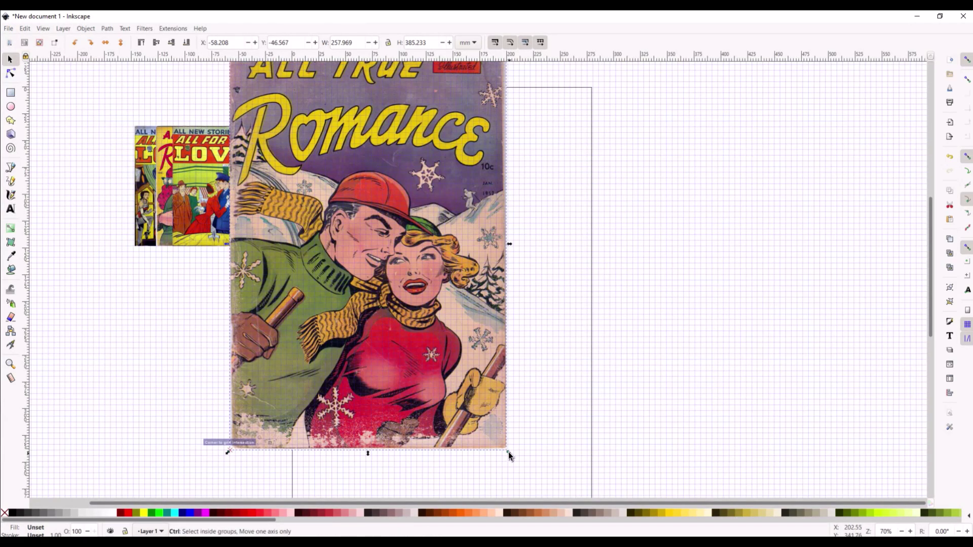
left_click_drag(506, 448, 322, 175)
left_click_drag(289, 111, 245, 186)
left_click_drag(282, 264, 271, 259)
Step: Import the remaining comic covers, scale them to similar heights, and line them up in two overlapping rows with the torn cover set apart
left_click(265, 287)
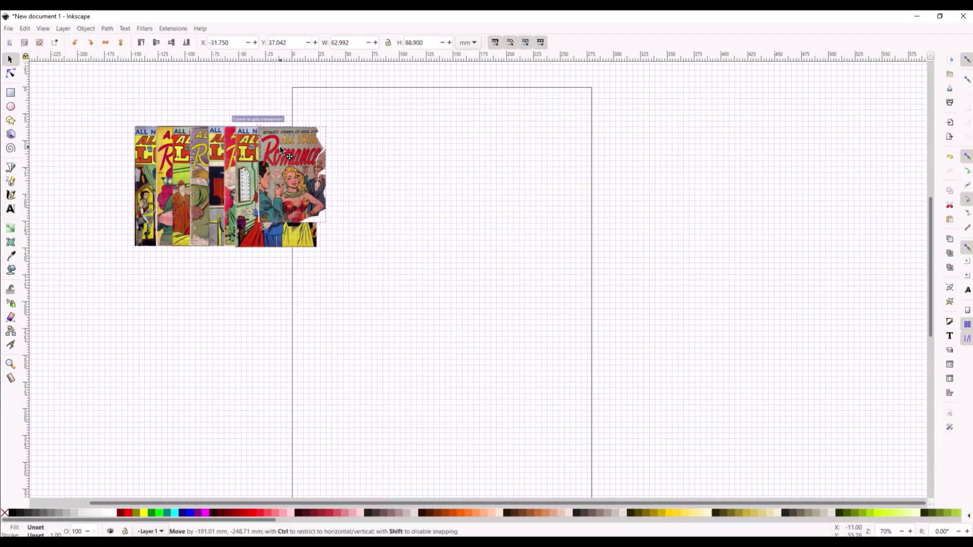
left_click(10, 29)
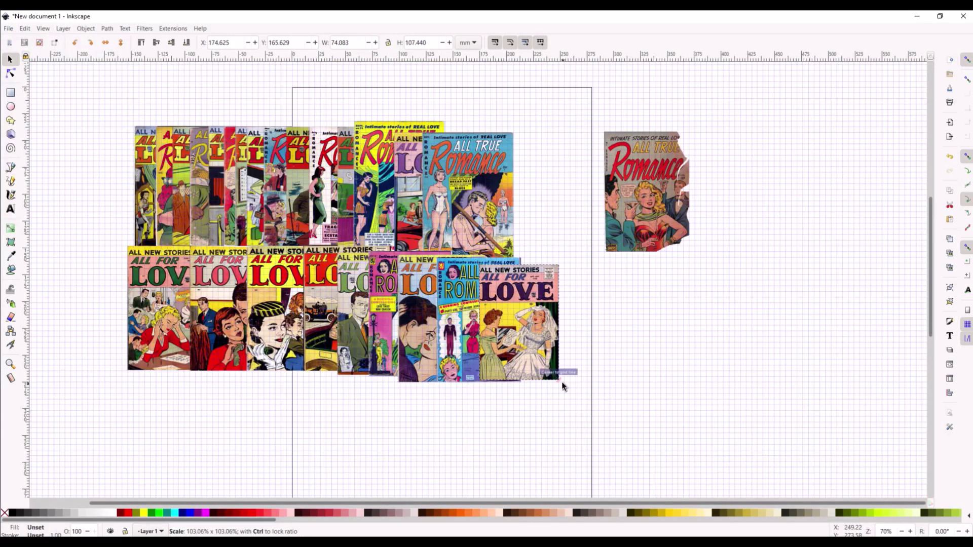
left_click(219, 465)
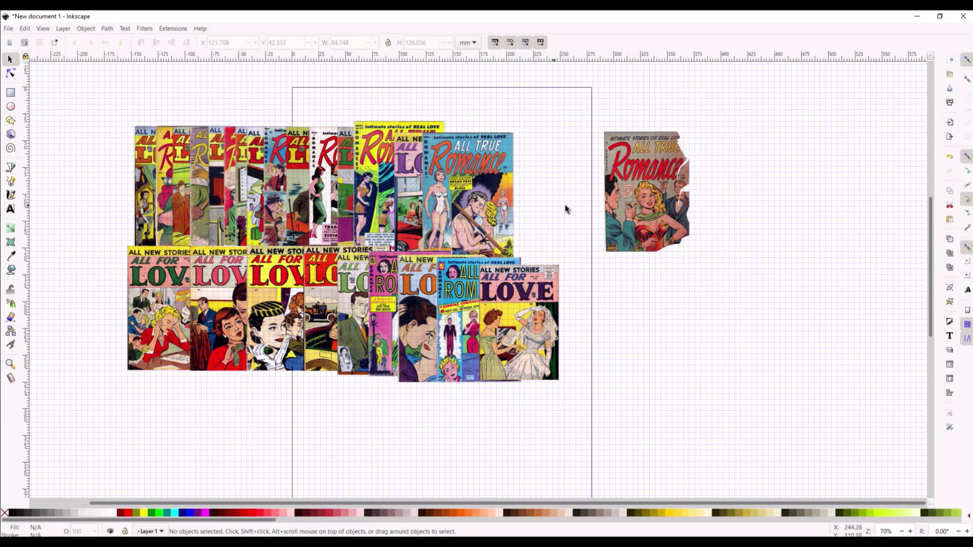
left_click(632, 186)
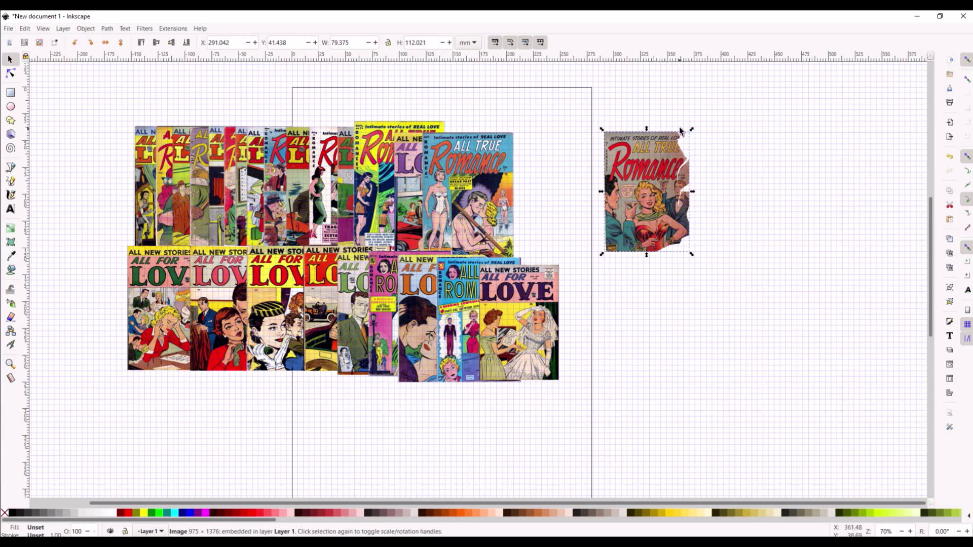
left_click(468, 193)
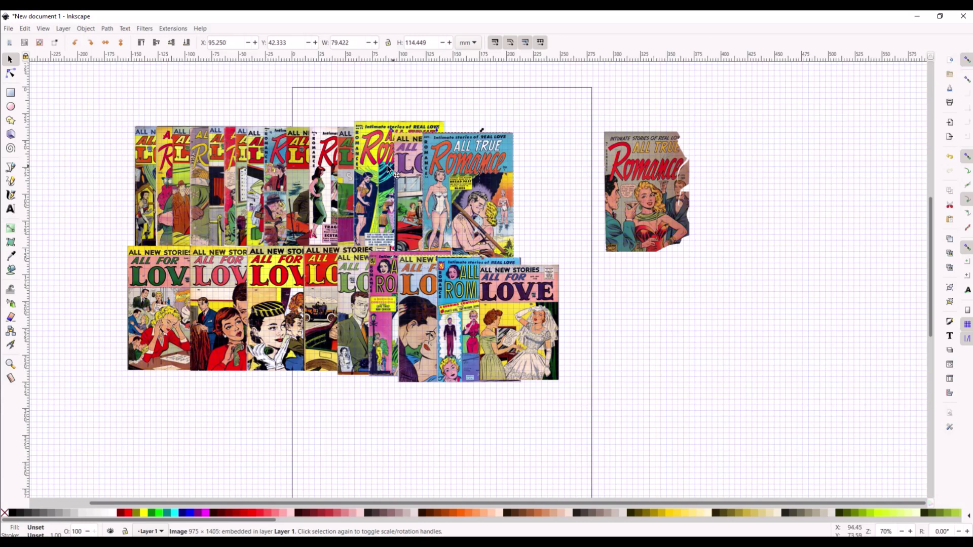
left_click(387, 165)
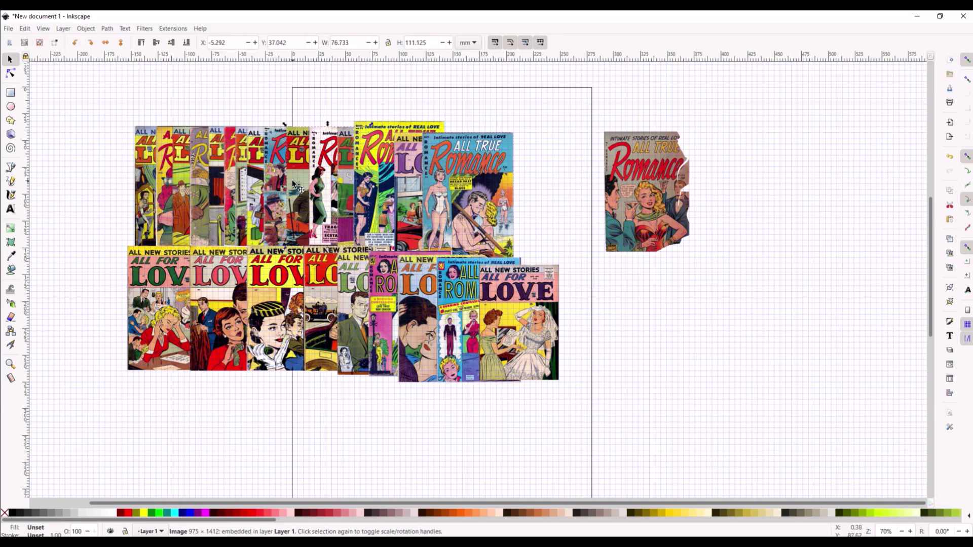
scroll(390, 303, "down", 3)
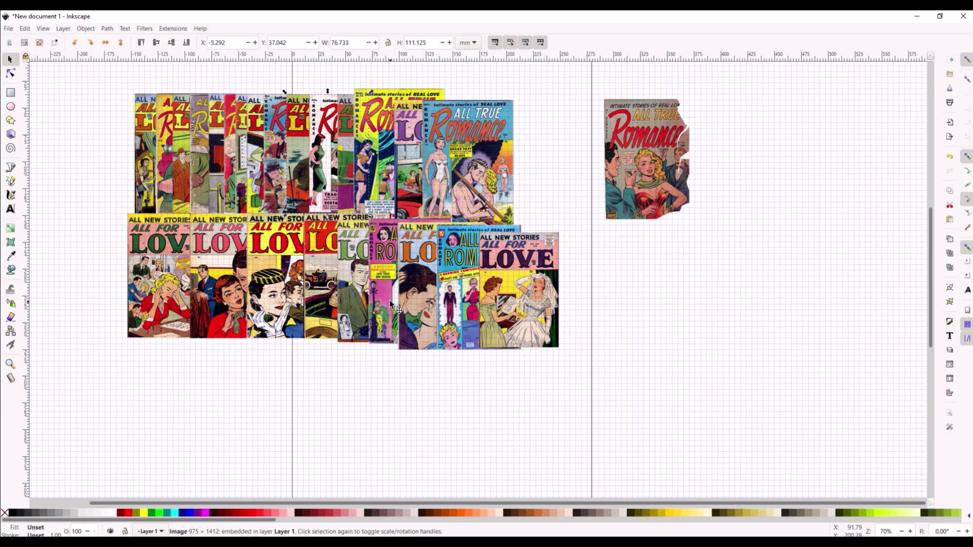
scroll(389, 301, "up", 2)
scroll(438, 249, "up", 2)
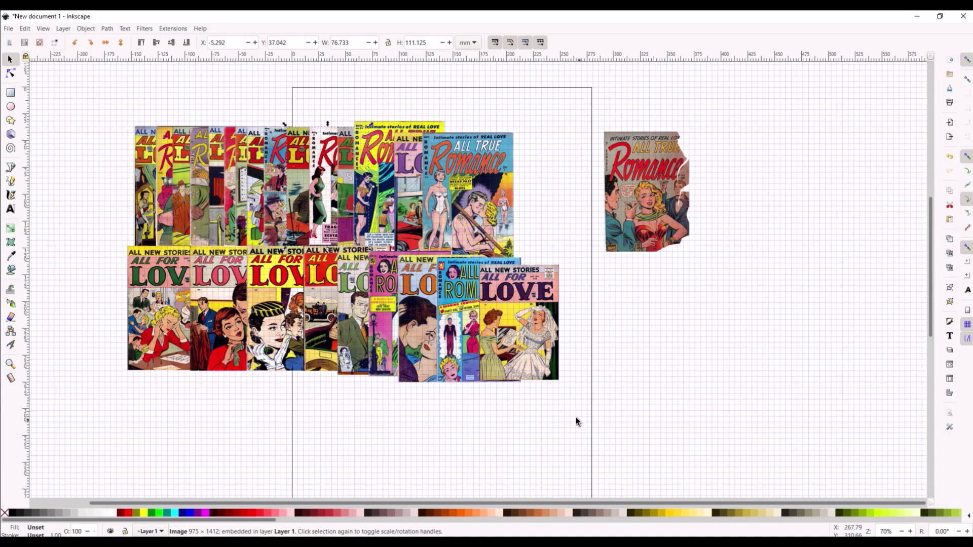
Step: Line up the bride All for Love, blue All True Romance and embracing-couple All for Love covers along the page's bottom edge
scroll(577, 421, "down", 2)
scroll(646, 313, "down", 2)
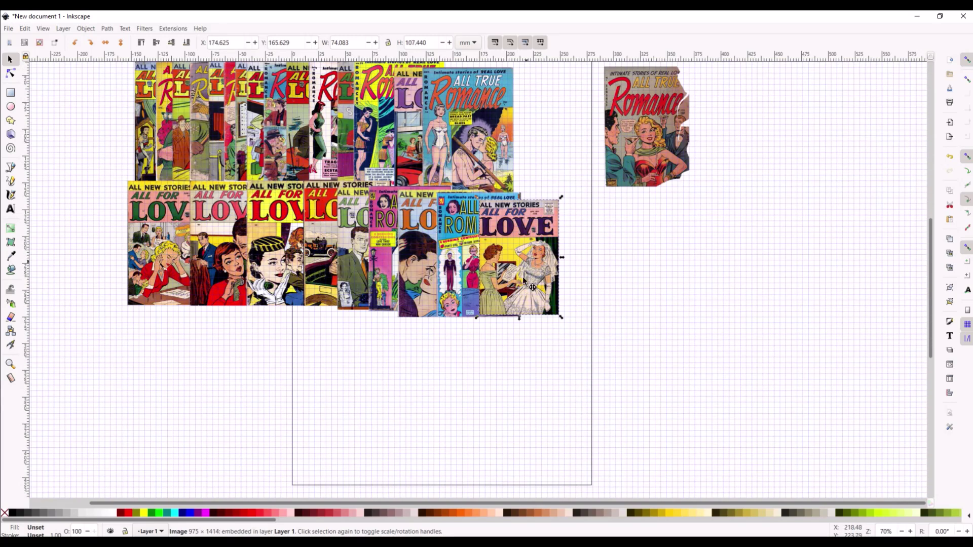
left_click_drag(525, 269, 349, 433)
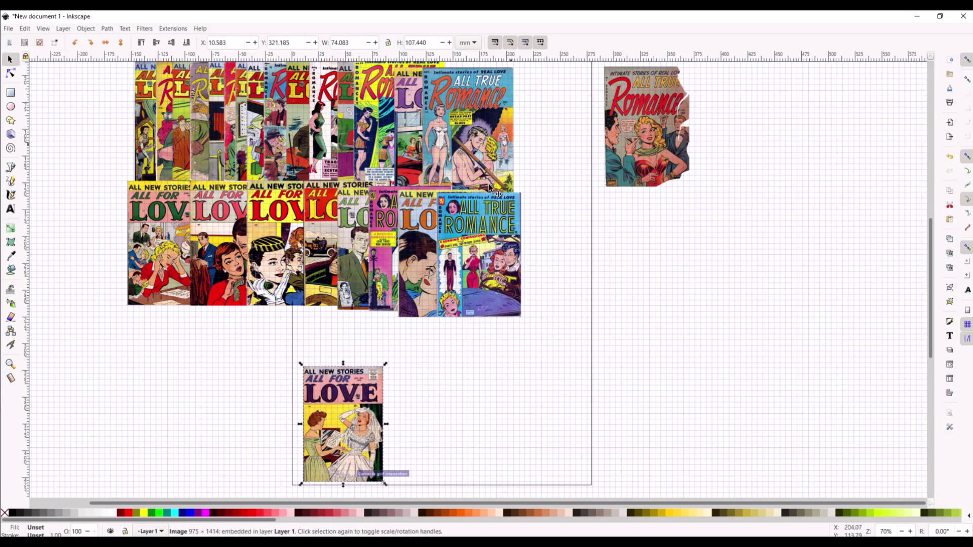
scroll(471, 218, "up", 2)
scroll(456, 243, "up", 2)
scroll(444, 264, "down", 4)
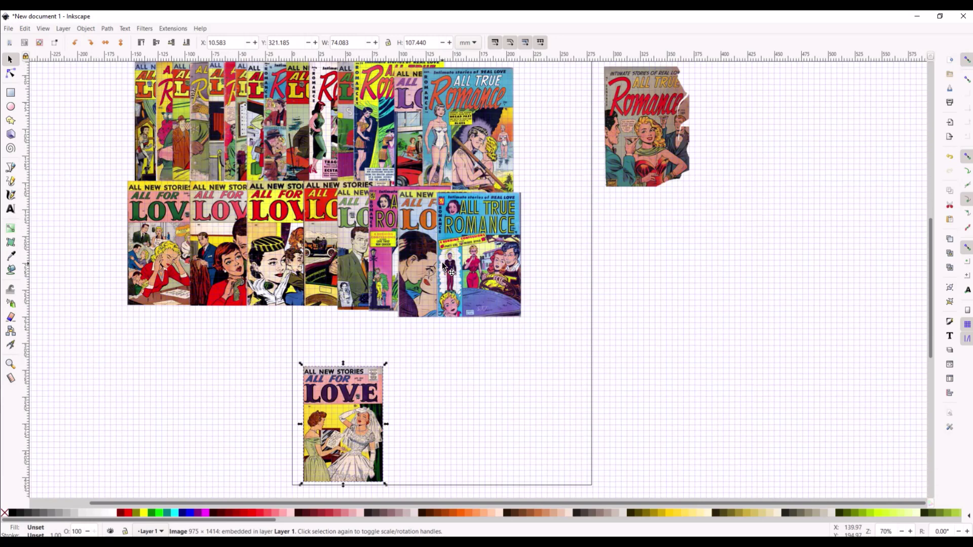
scroll(444, 264, "down", 2)
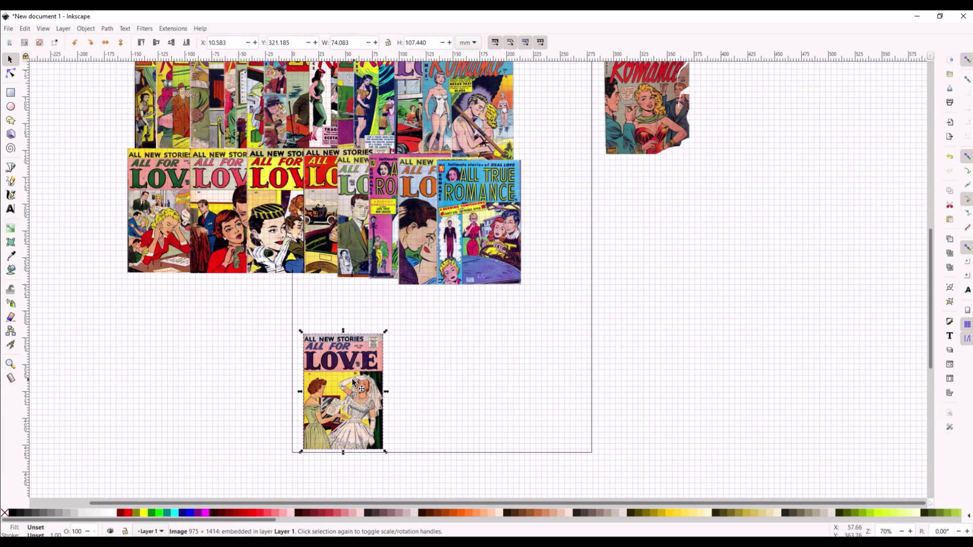
left_click_drag(479, 216, 428, 389)
left_click_drag(435, 215, 508, 387)
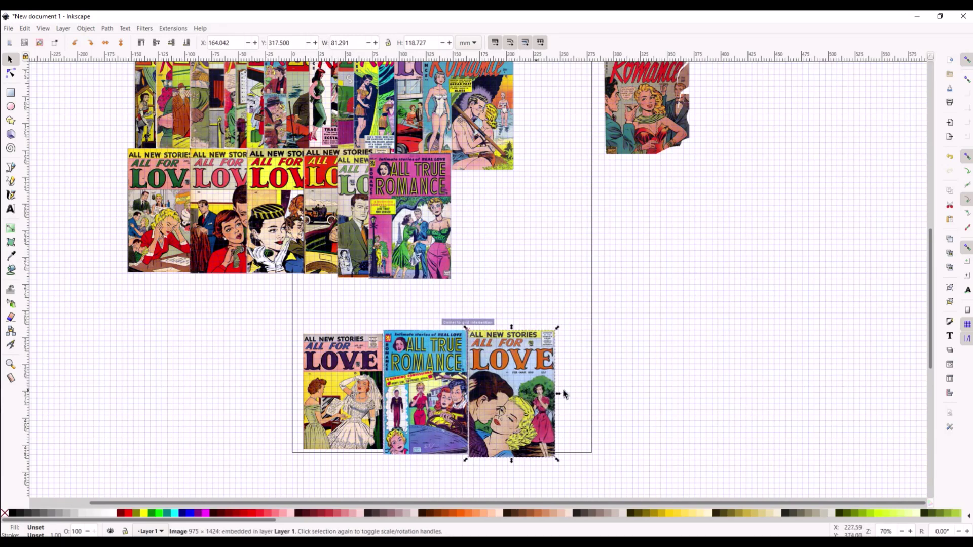
left_click(614, 393)
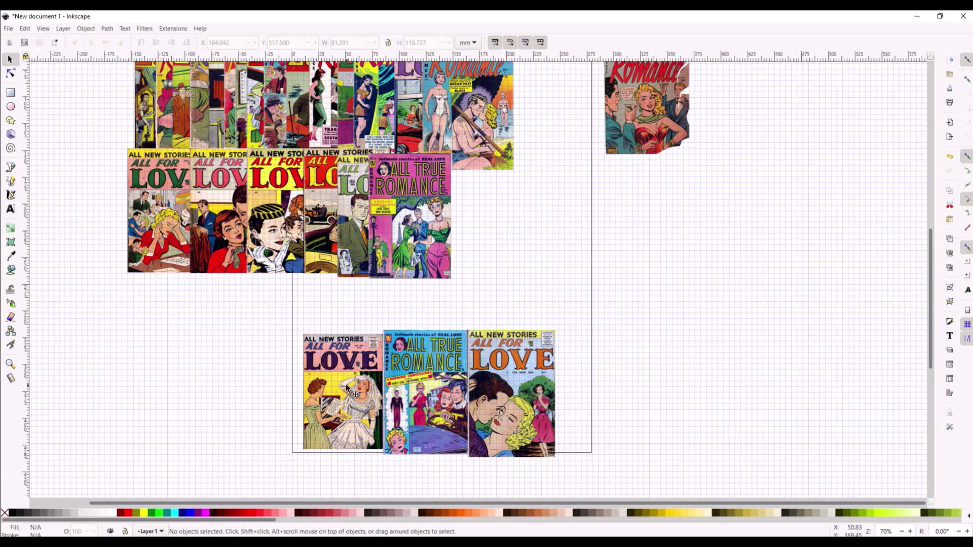
Step: Tilt the torn cover counterclockwise and the embracing-couple cover clockwise, overlapping both at the page's lower-right corner with the torn one behind
scroll(346, 384, "up", 2)
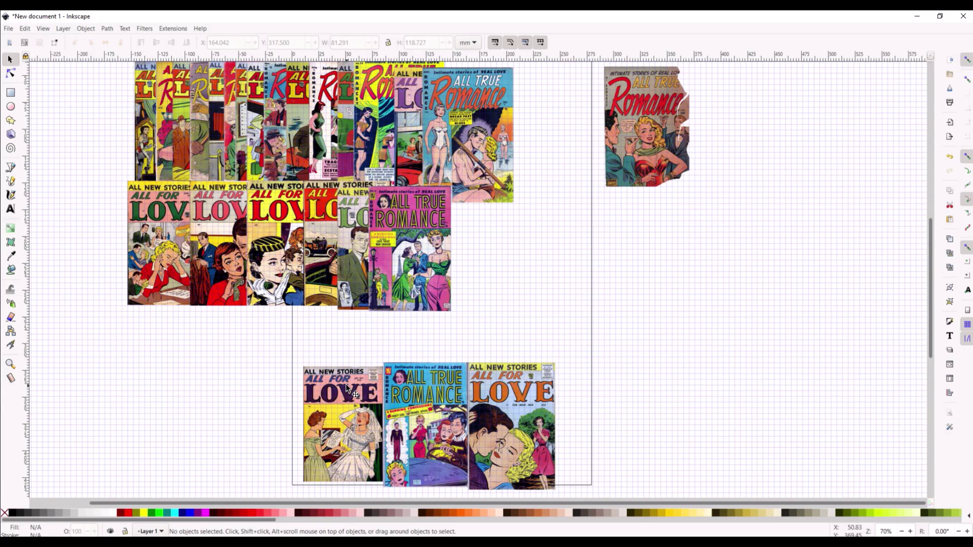
scroll(346, 384, "down", 2)
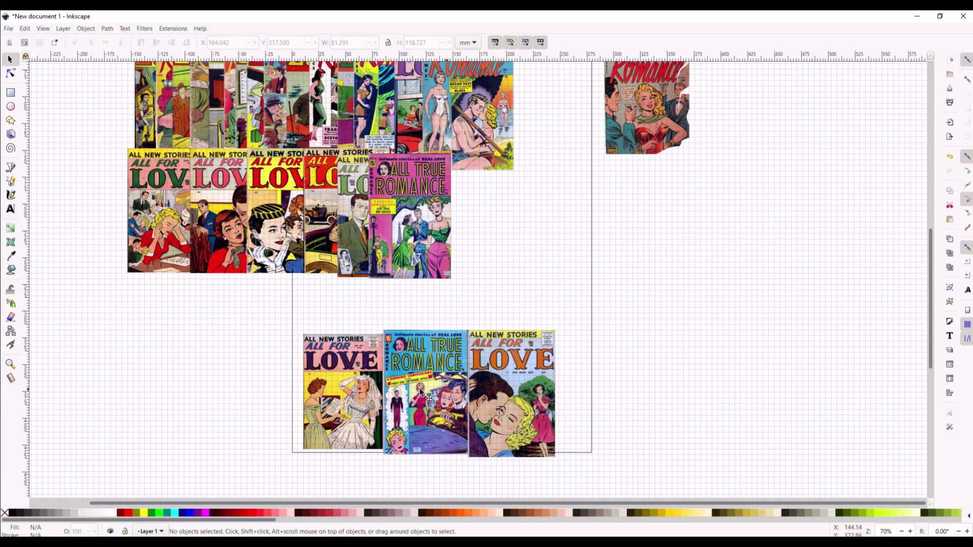
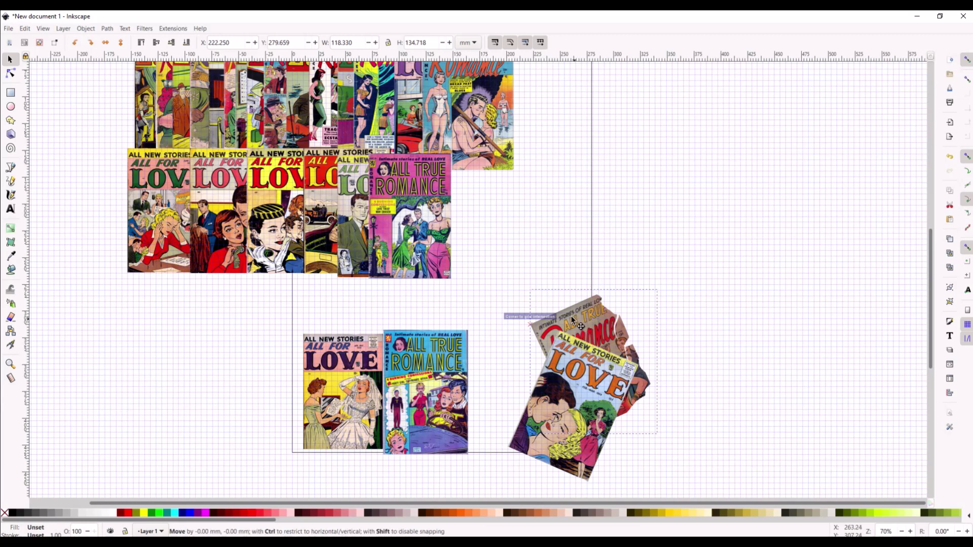
left_click(571, 315)
left_click(666, 280)
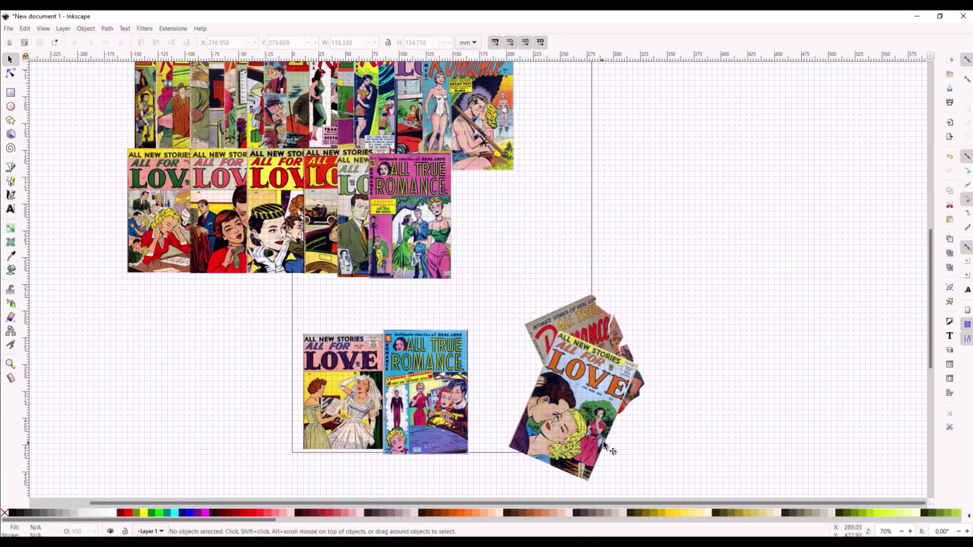
Step: Tilt the blue All True Romance cover counterclockwise and move it against the tilted covers at the page's lower-right corner, overlapping them slightly
left_click(429, 376)
left_click(416, 359)
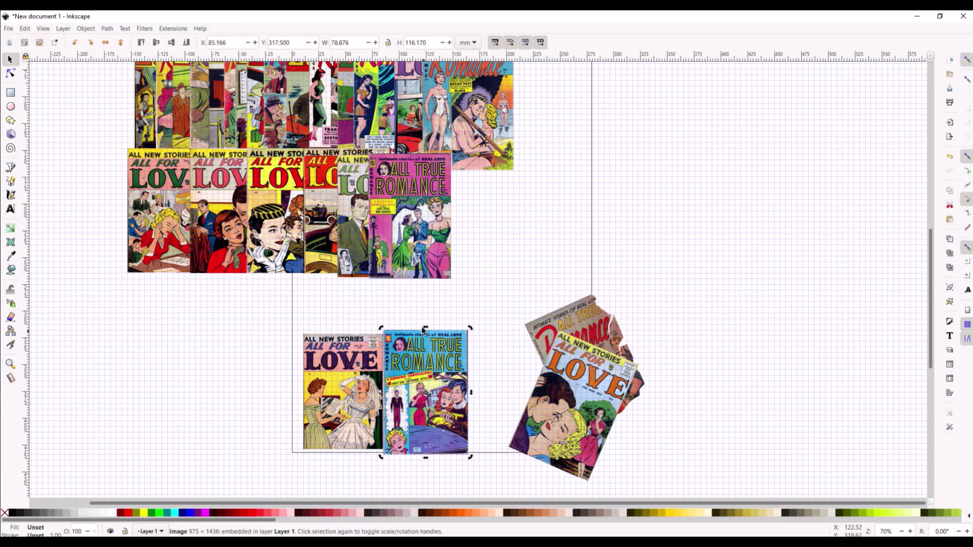
left_click_drag(473, 327, 448, 315)
left_click_drag(430, 375, 493, 380)
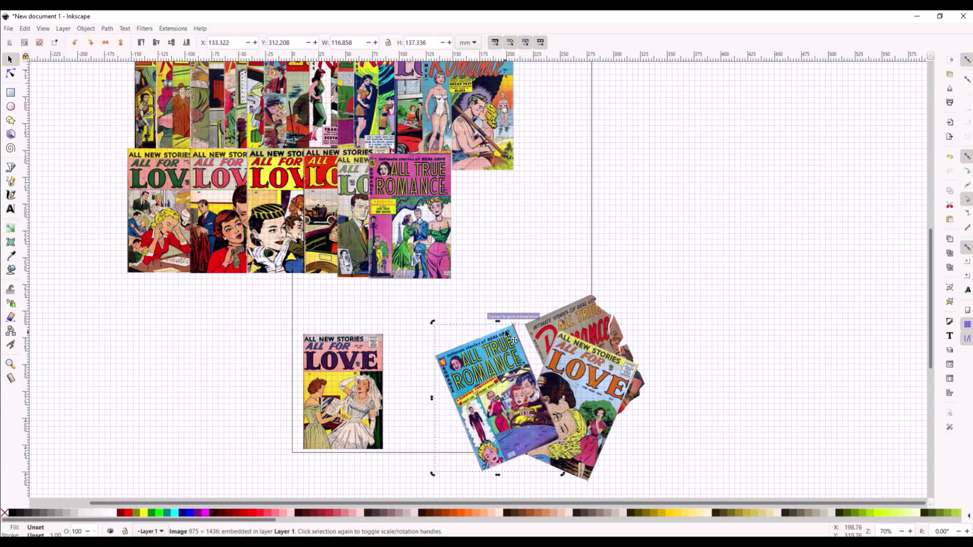
left_click_drag(432, 321, 444, 314)
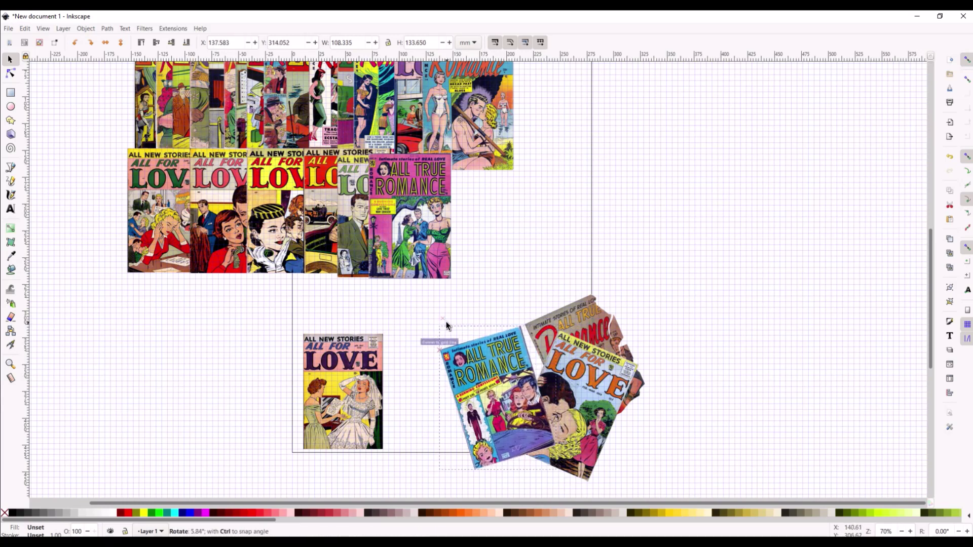
left_click_drag(485, 369, 513, 365)
Step: Tilt the bride All for Love cover clockwise and overlap it on the lower-left part of the blue All True Romance cover
left_click(360, 357)
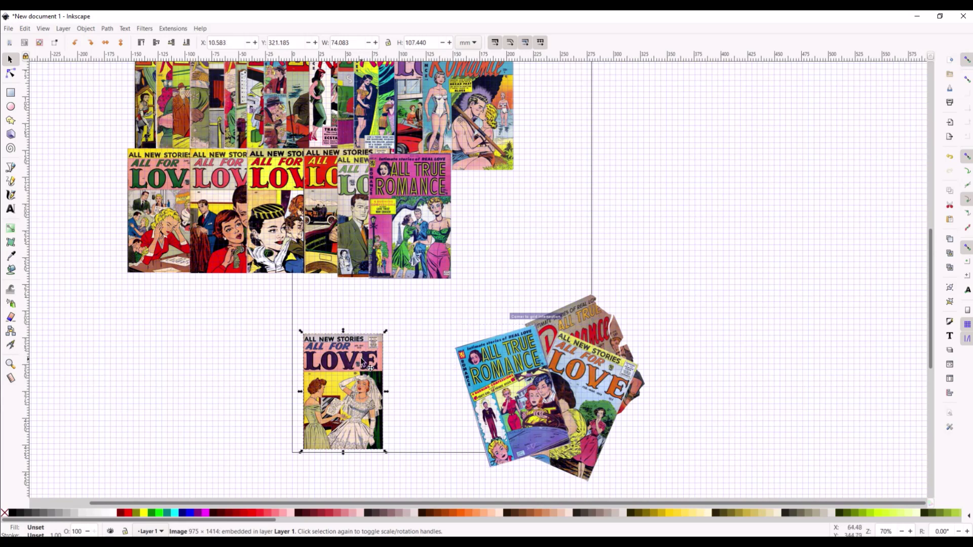
left_click_drag(339, 356, 425, 375)
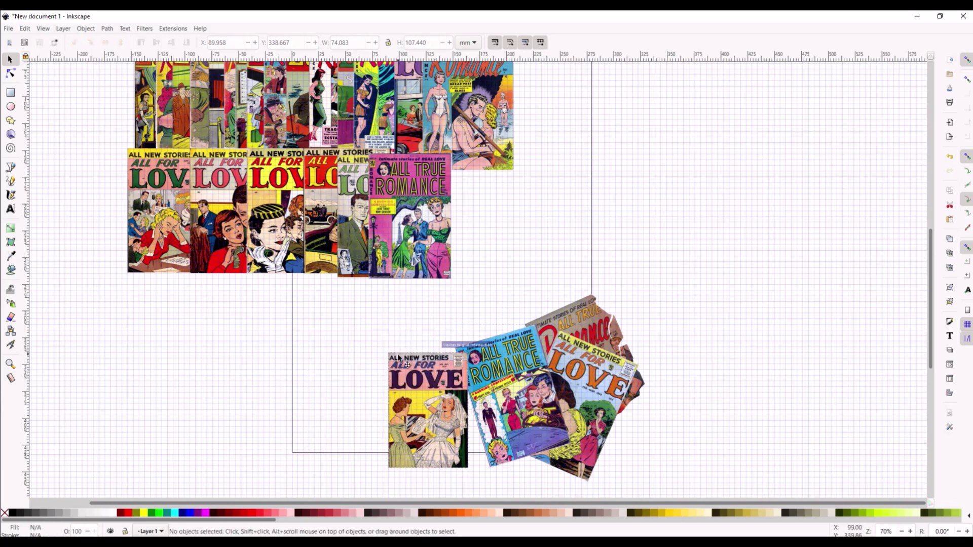
key("bracketright")
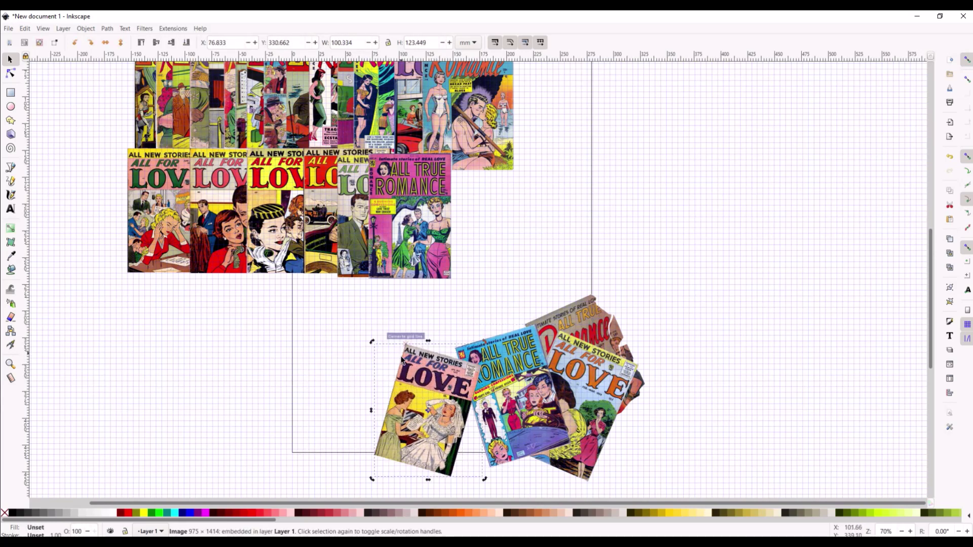
left_click_drag(424, 384, 444, 398)
Step: Rotate the magenta All True Romance cover about 8° clockwise and place it beside the bride cover, partly overlapping it, at the page bottom
left_click_drag(420, 221, 385, 317)
left_click(381, 278)
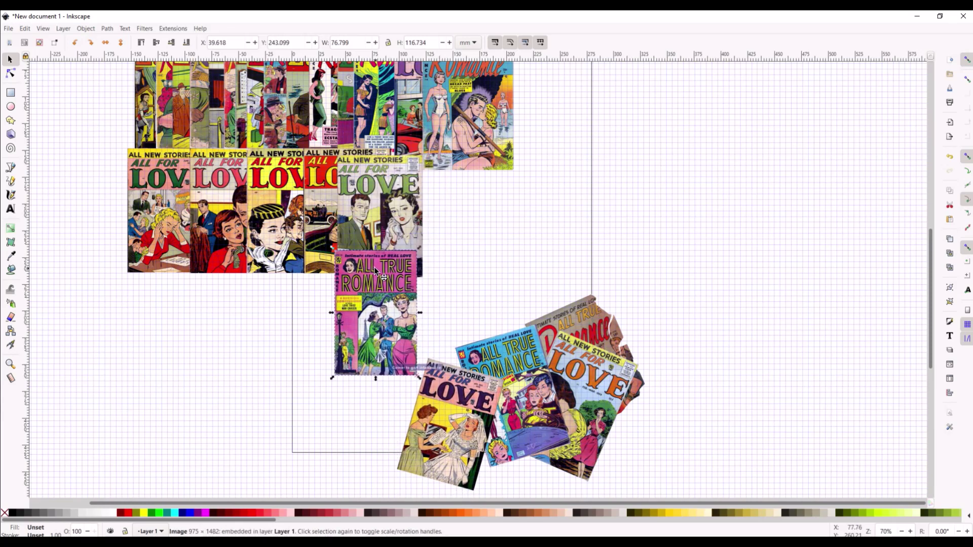
left_click_drag(419, 249, 425, 254)
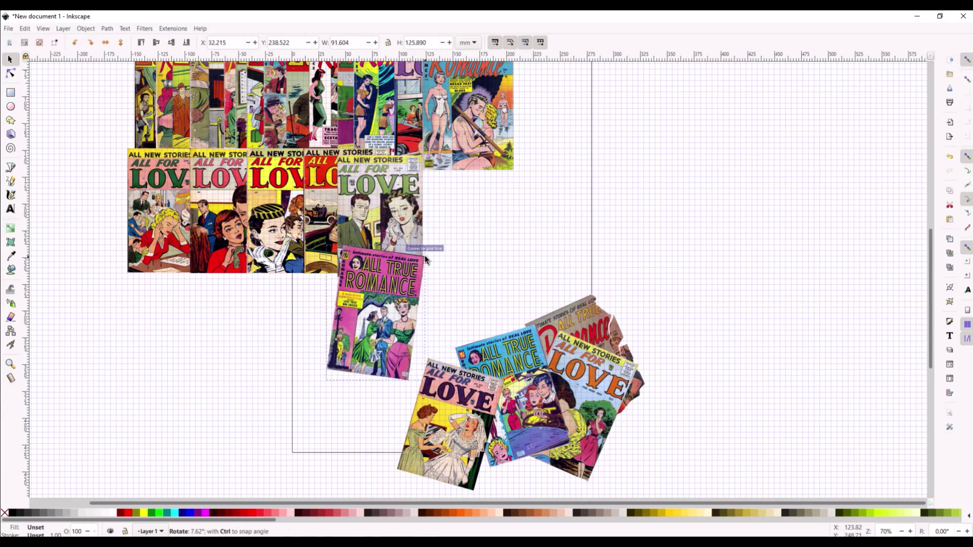
left_click_drag(393, 288, 402, 383)
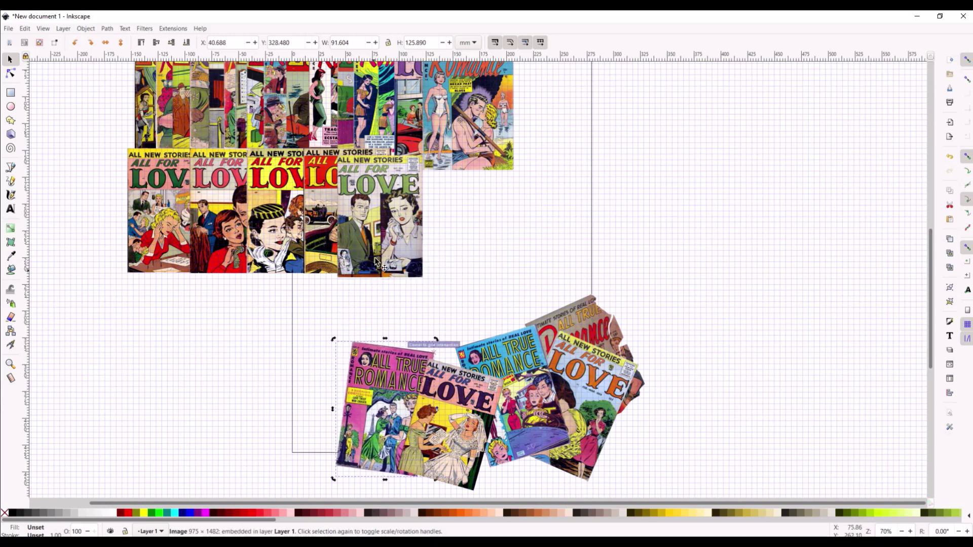
Step: Rotate the green-logo All for Love cover about 12° counterclockwise and tuck it behind the magenta cover at the page's lower-left corner
left_click(386, 161)
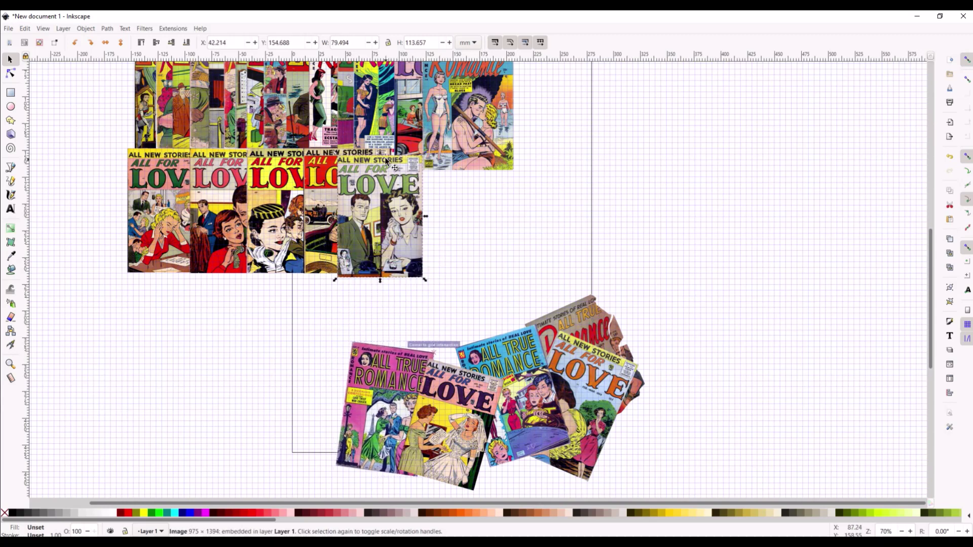
left_click(341, 155)
left_click_drag(338, 154, 321, 164)
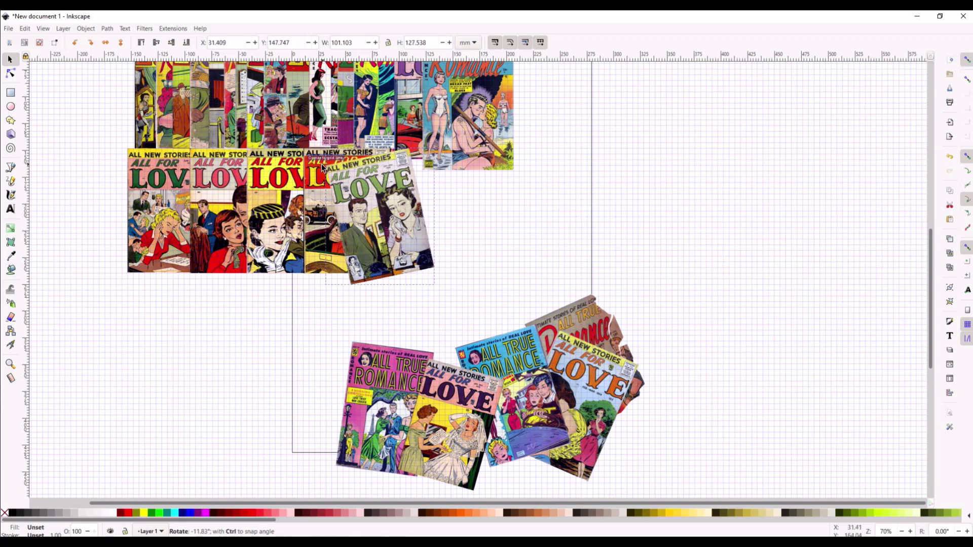
left_click_drag(352, 203, 325, 397)
left_click(433, 310)
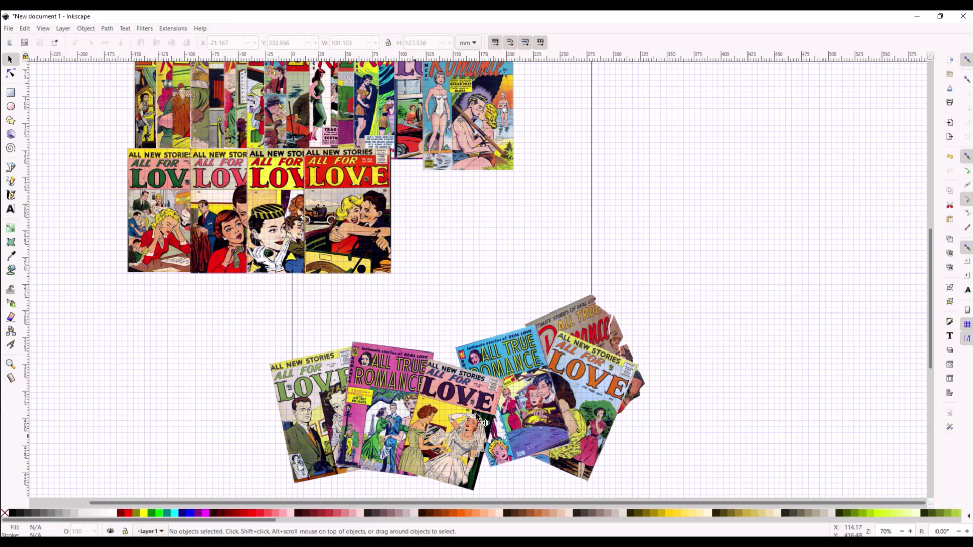
Step: Tilt the All for Love cover with the couple in a car clockwise and place it above the lower-right covers, overlapping the torn one
left_click_drag(335, 195, 397, 251)
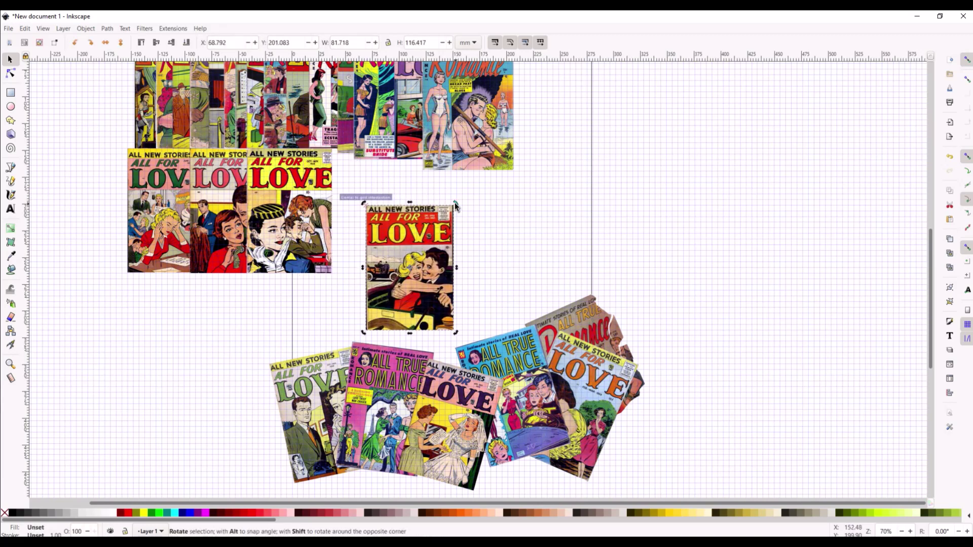
left_click(419, 230)
key("bracketright")
key("bracketright")
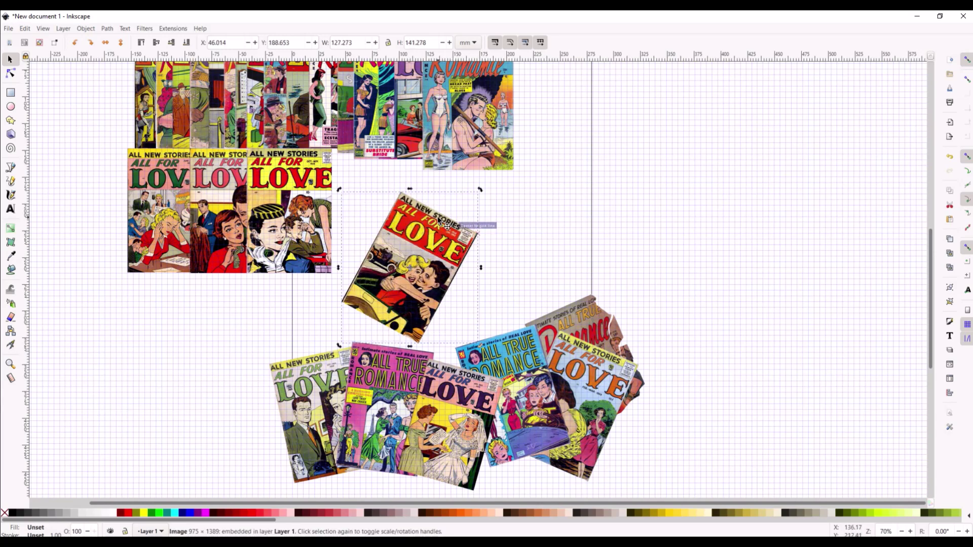
mouse_move(478, 193)
left_mouse_down()
mouse_move(435, 186)
mouse_move(466, 205)
left_mouse_up()
left_click(420, 234)
left_click_drag(428, 267, 575, 286)
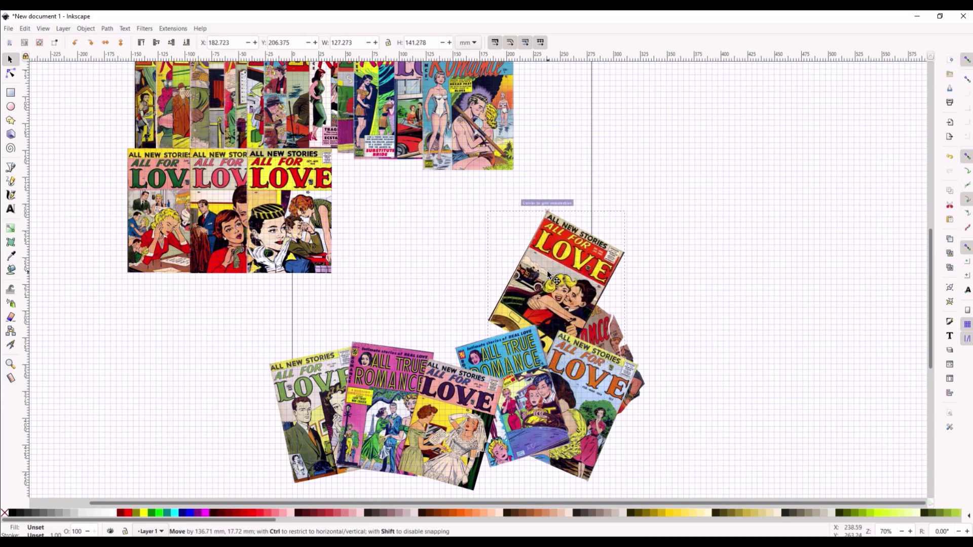
Step: Tilt the yellow and the pink-logo All for Love covers counterclockwise and place them side by side, tucked behind the bottom row
left_click_drag(272, 208, 357, 287)
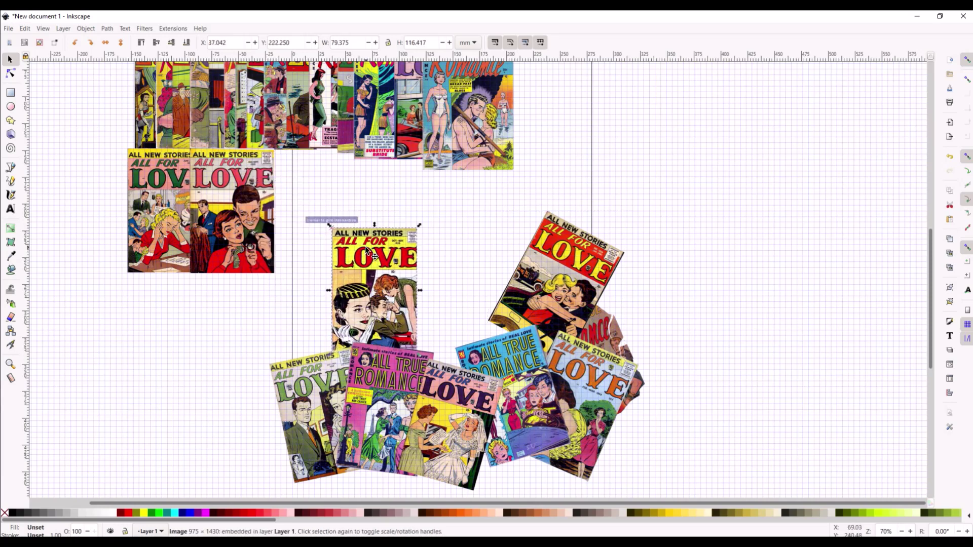
left_click_drag(416, 226, 472, 314)
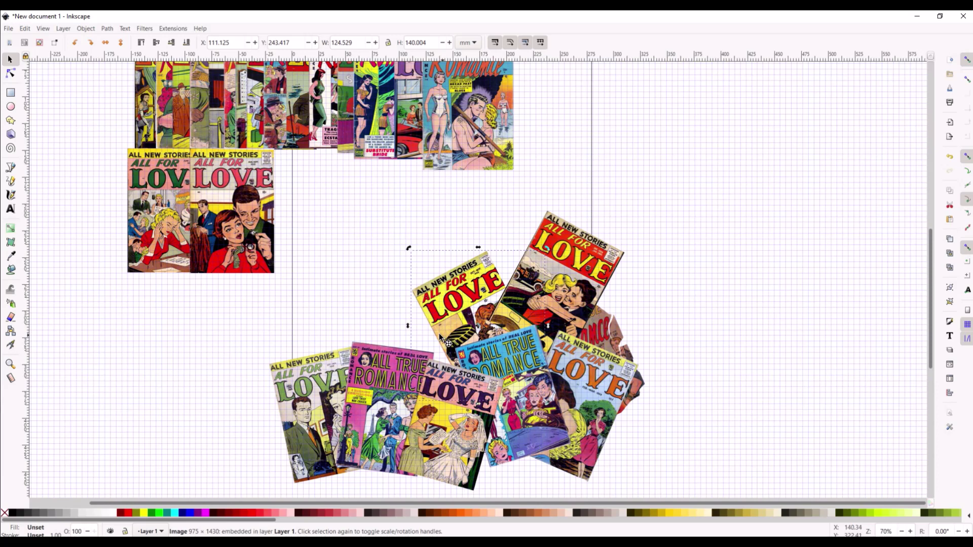
left_click_drag(232, 162, 359, 217)
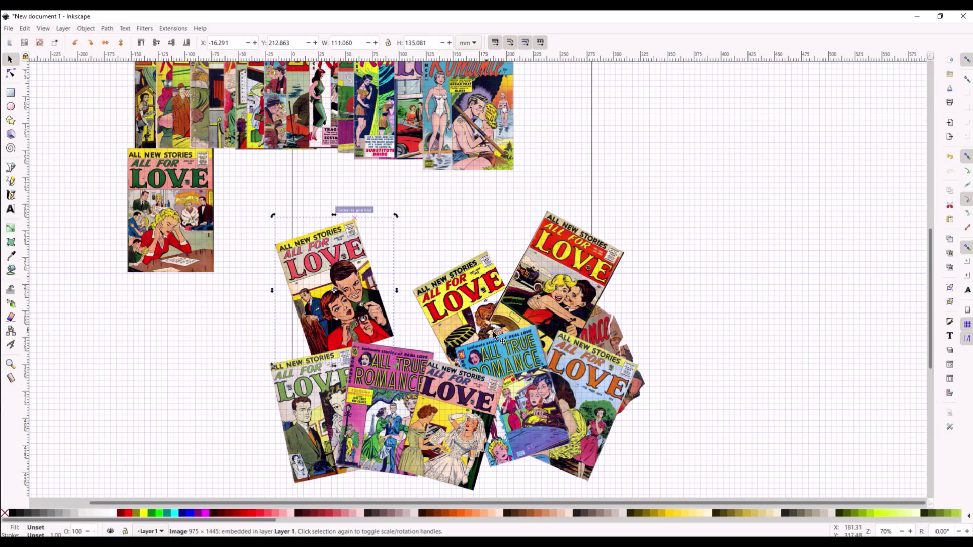
left_click_drag(336, 299, 381, 308)
scroll(248, 200, "up", 4)
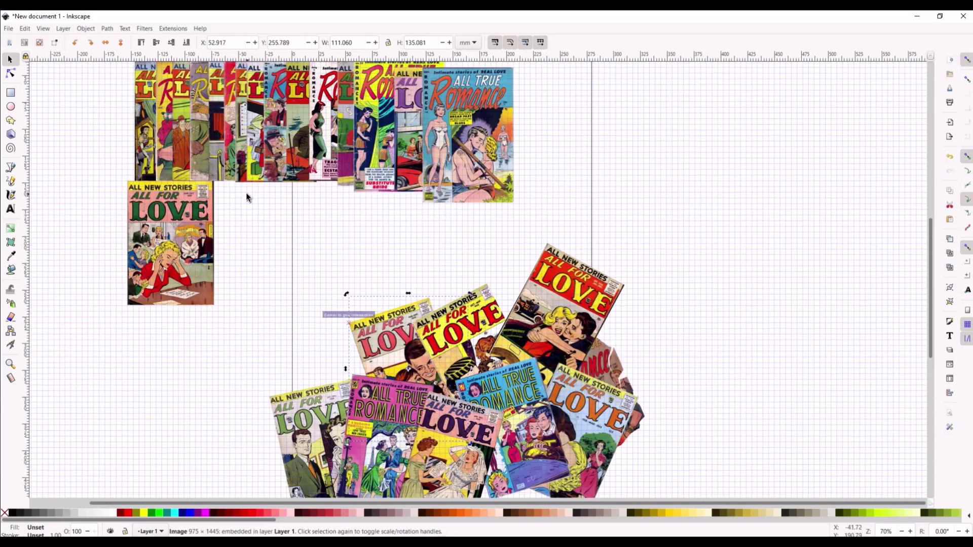
scroll(177, 172, "down", 3)
scroll(172, 169, "up", 1)
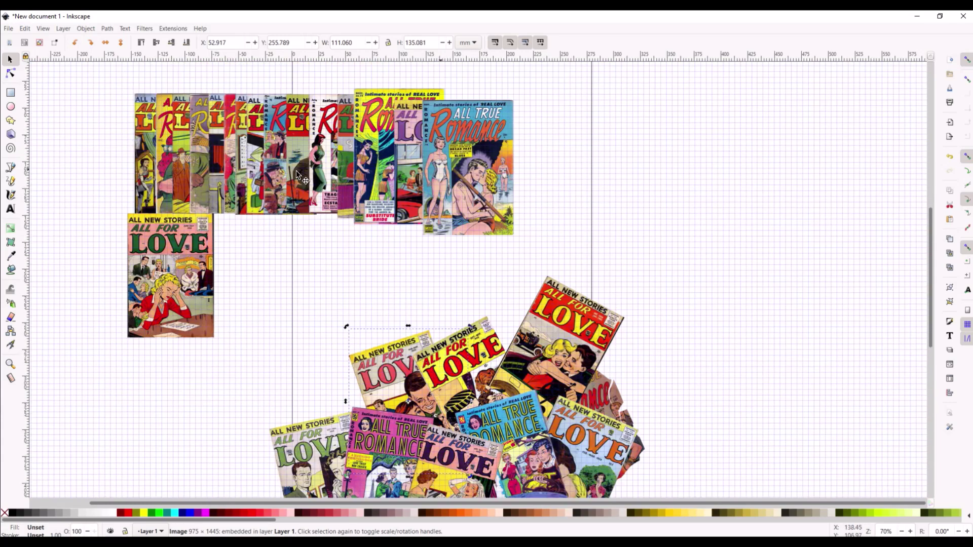
scroll(245, 178, "down", 2)
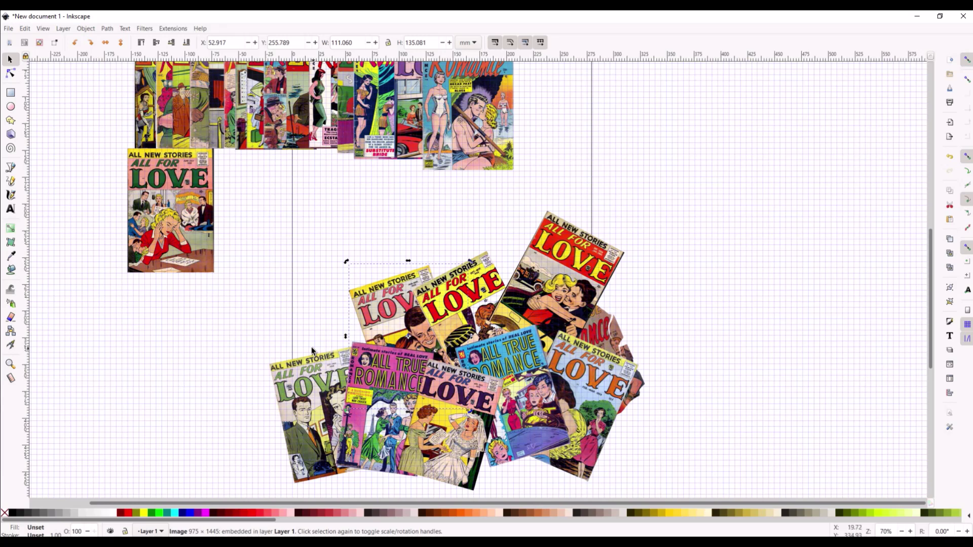
Step: Set the document's background colour to bright purple (c41affff) so gaps between the covers stand out
left_click(11, 28)
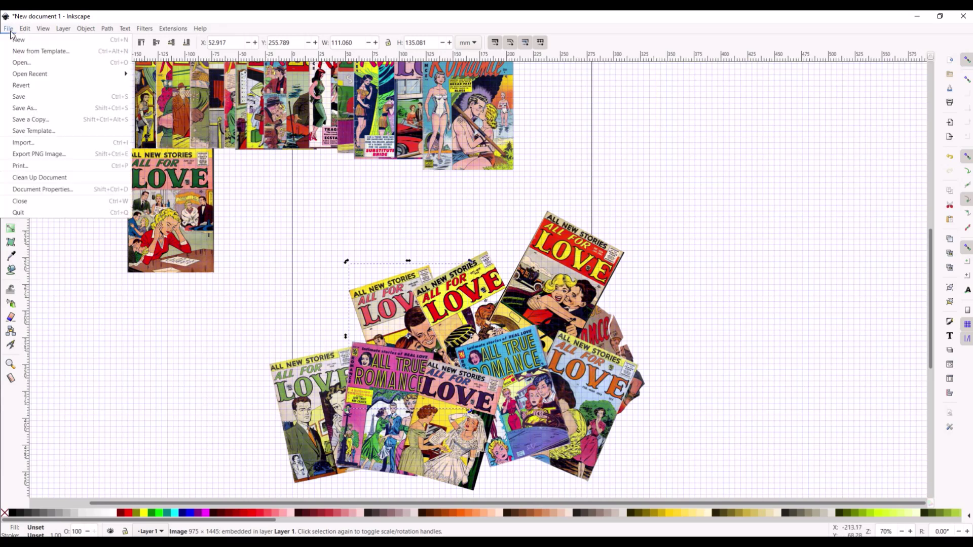
left_click(34, 190)
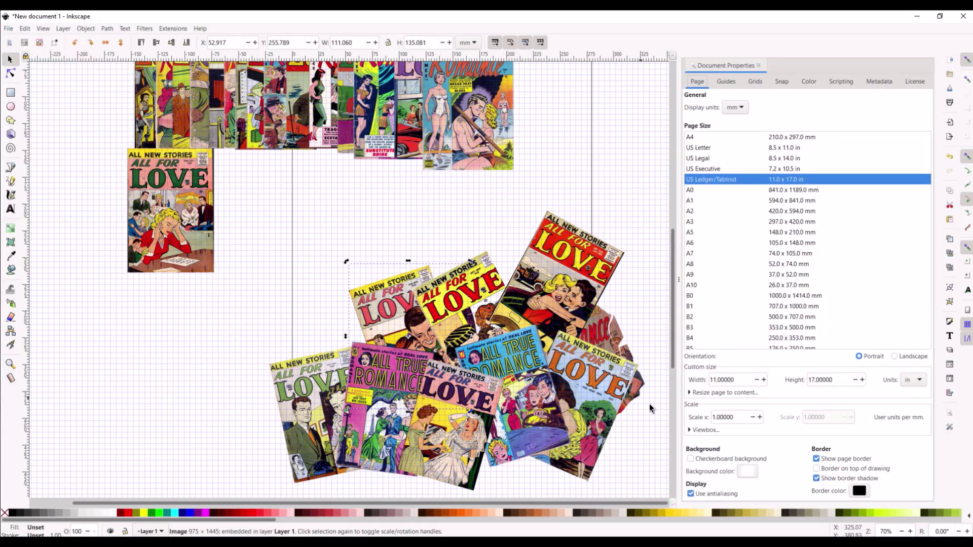
left_click(748, 473)
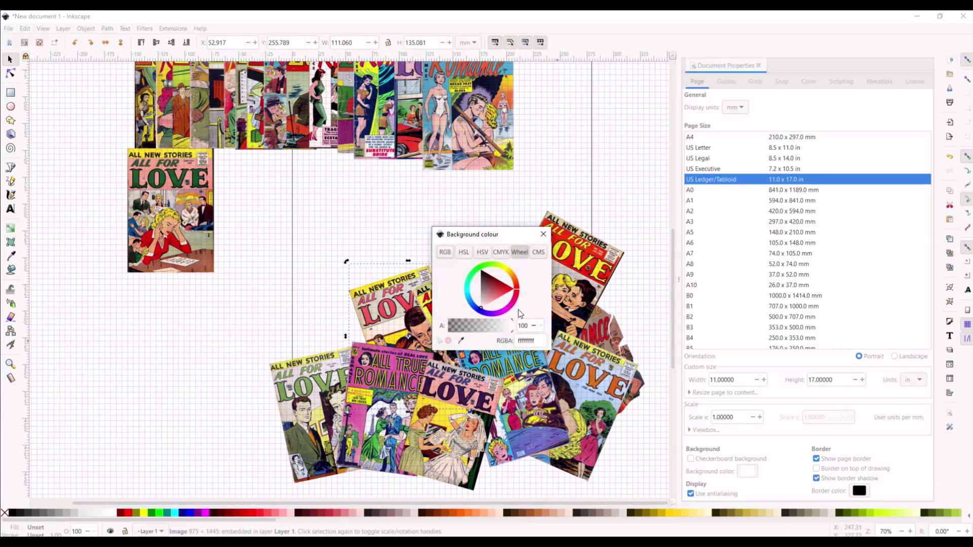
left_click_drag(481, 236, 660, 195)
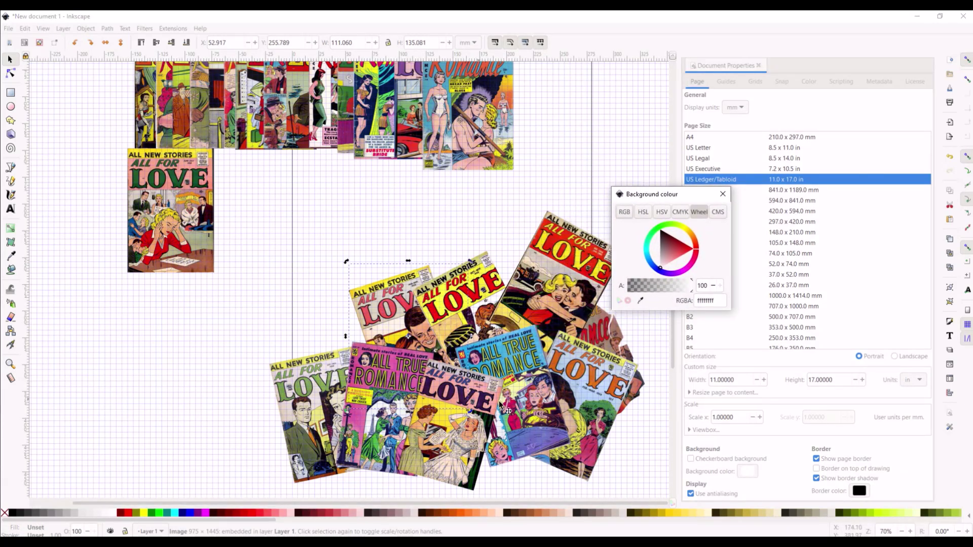
left_click(661, 274)
left_click(673, 256)
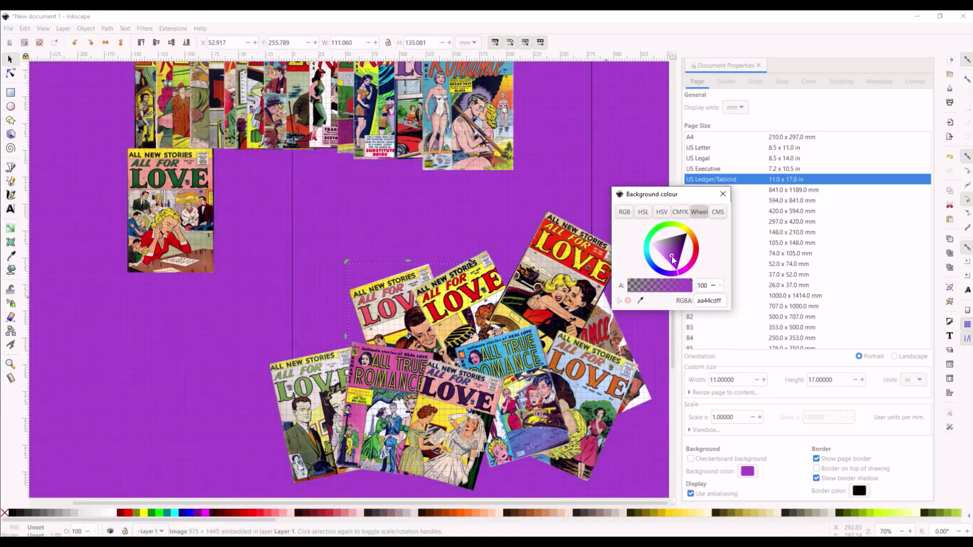
left_click_drag(673, 259, 674, 273)
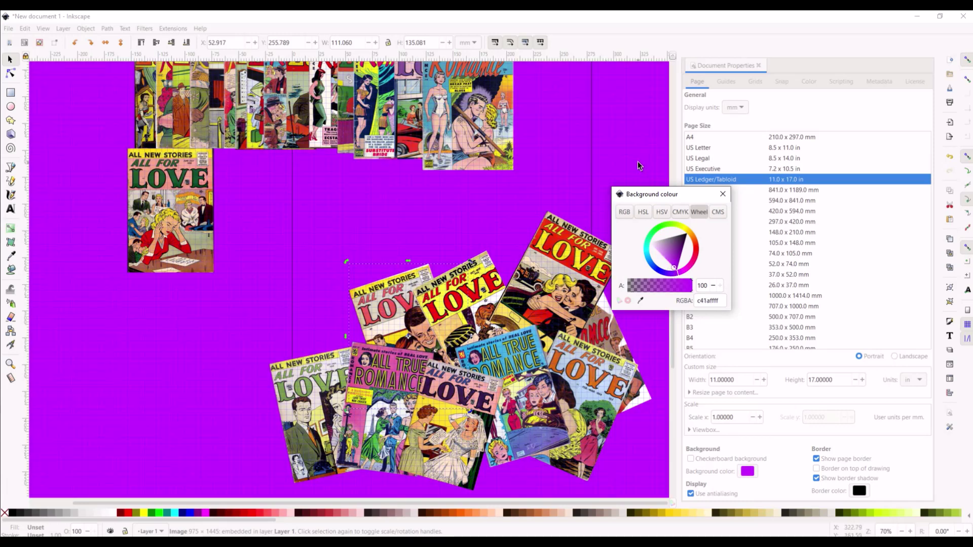
left_click(722, 194)
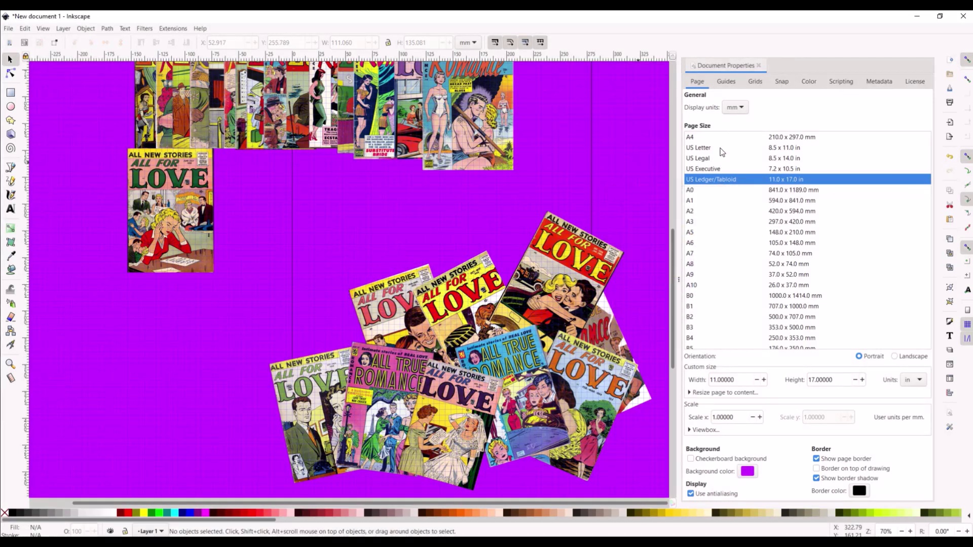
left_click(758, 66)
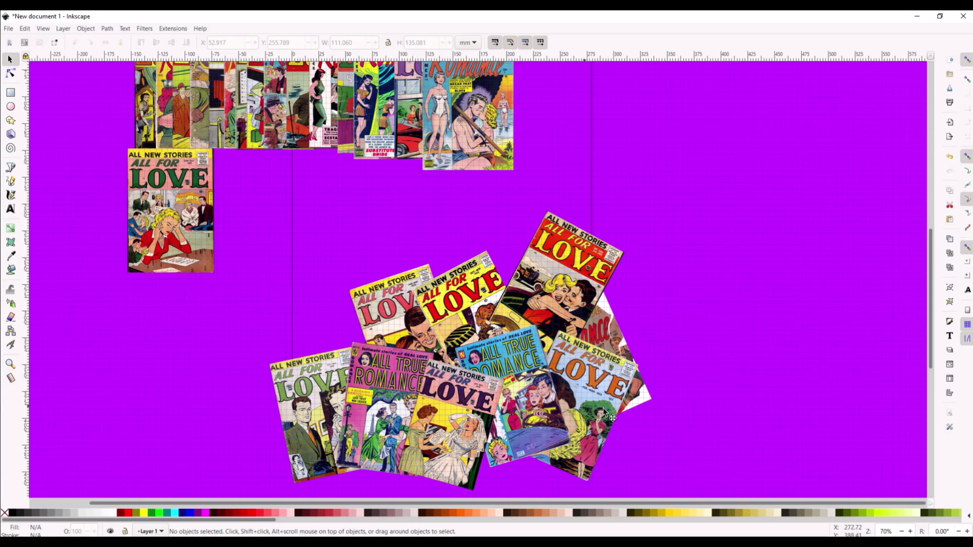
Step: Tilt the blue beach-scene All True Romance cover counterclockwise and place it above the yellow cover, tucked behind the car cover
left_click(458, 96)
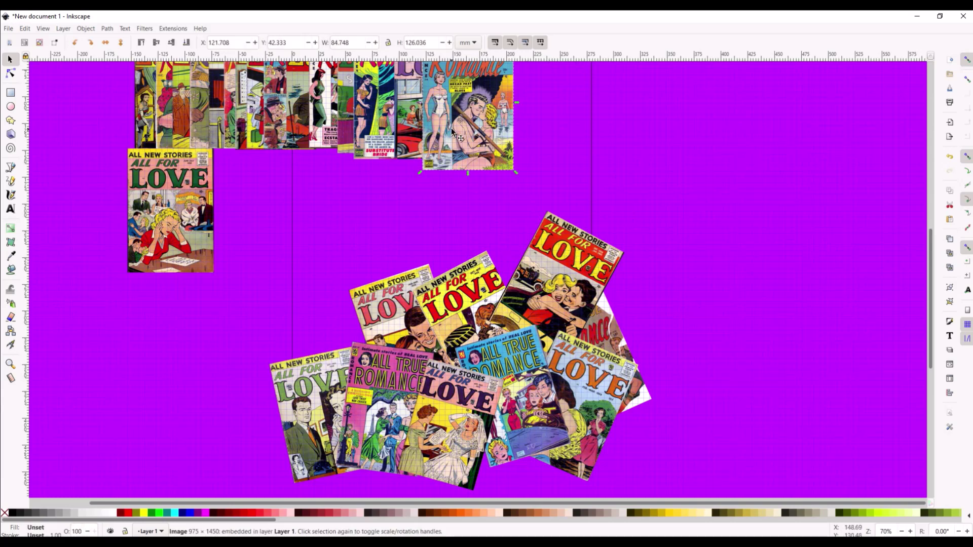
left_click_drag(452, 132, 394, 207)
left_click(413, 152)
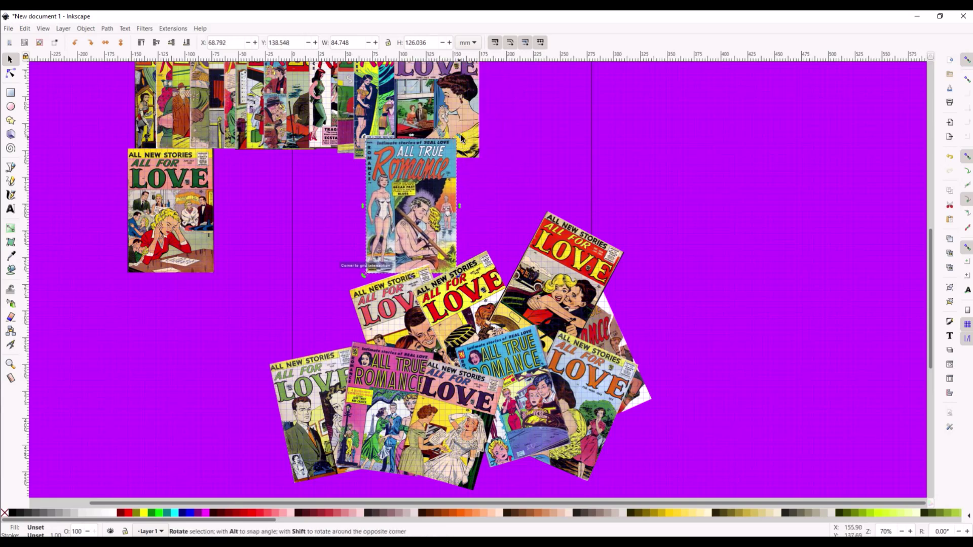
left_click_drag(458, 134, 441, 129)
left_click_drag(428, 168, 517, 207)
left_click(502, 114)
Step: Tilt the purple-logo All for Love cover clockwise and place it at the page's right edge, between the beach-scene and car covers
scroll(499, 114, "up", 5)
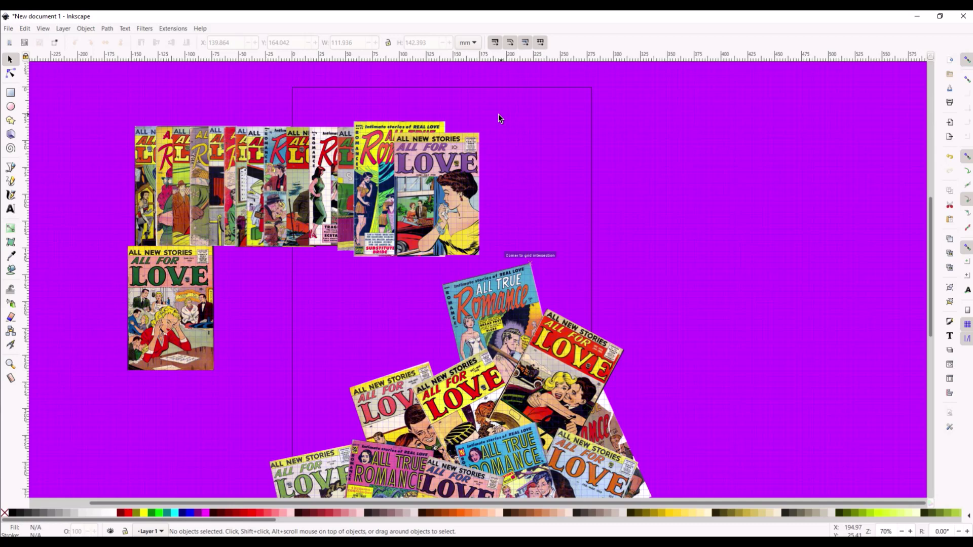
left_click(435, 185)
left_click(434, 185)
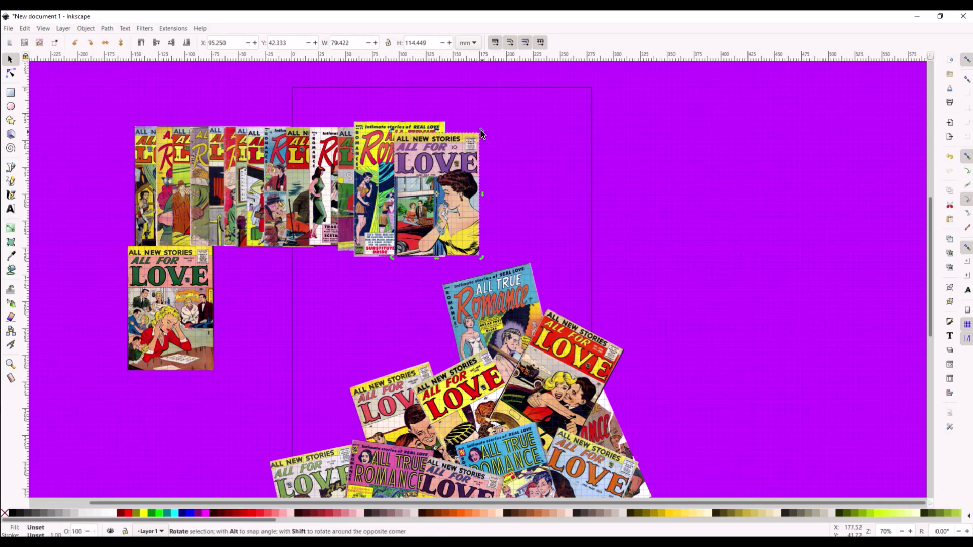
left_click_drag(482, 133, 500, 141)
left_click_drag(414, 149, 537, 249)
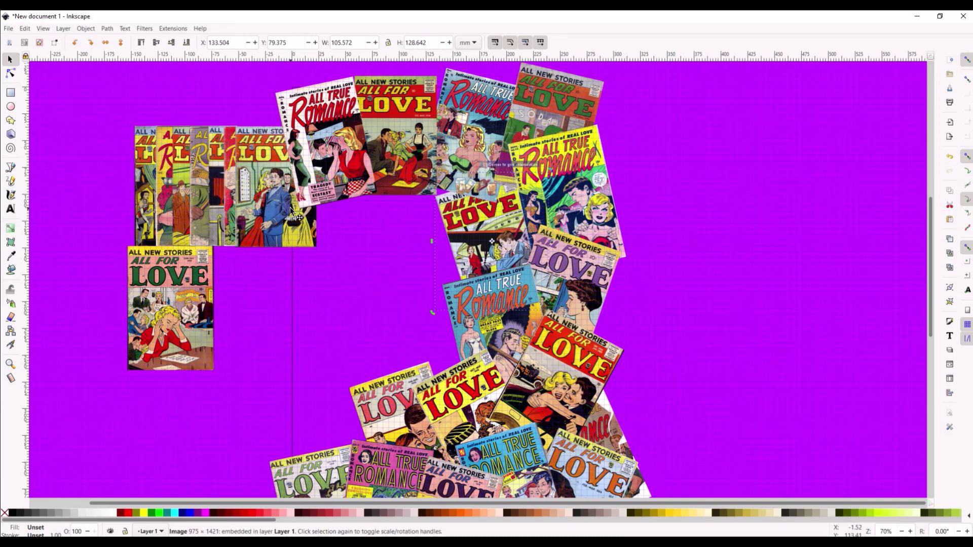
Step: Tilt the blue-suit All for Love cover clockwise and the red All True Romance cover counterclockwise, overlapping both below the top row with the red one behind
left_click_drag(268, 209, 337, 299)
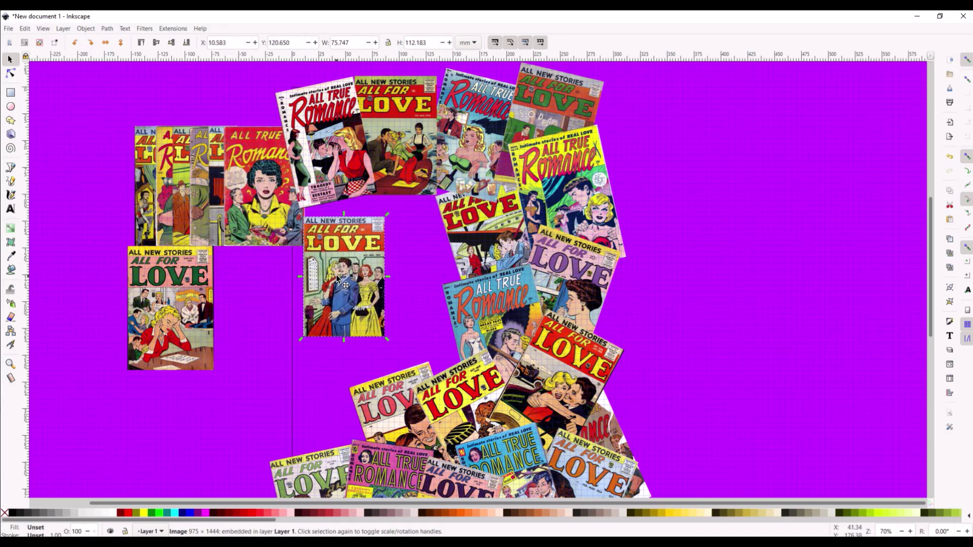
left_click_drag(331, 257, 365, 249)
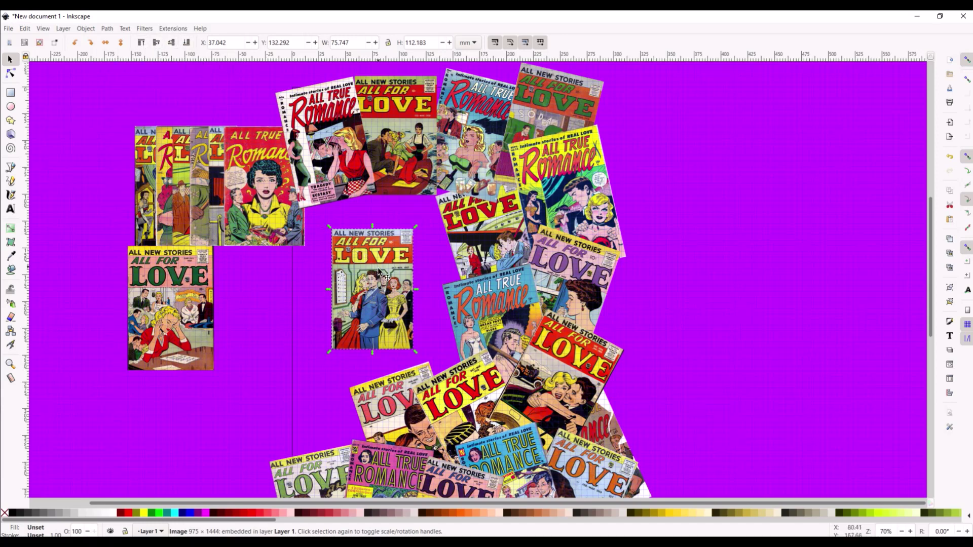
left_click_drag(385, 266, 384, 202)
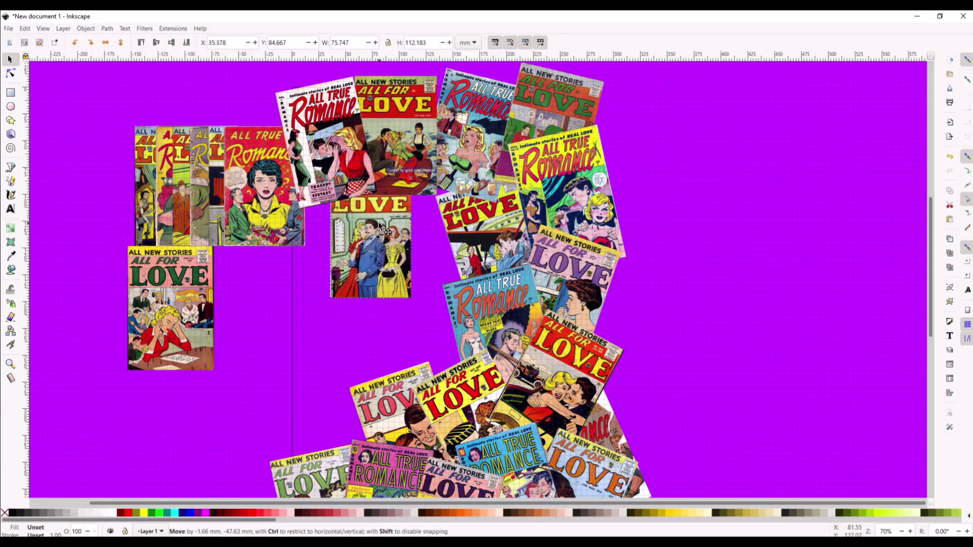
left_click(140, 46)
left_click_drag(358, 189, 377, 194)
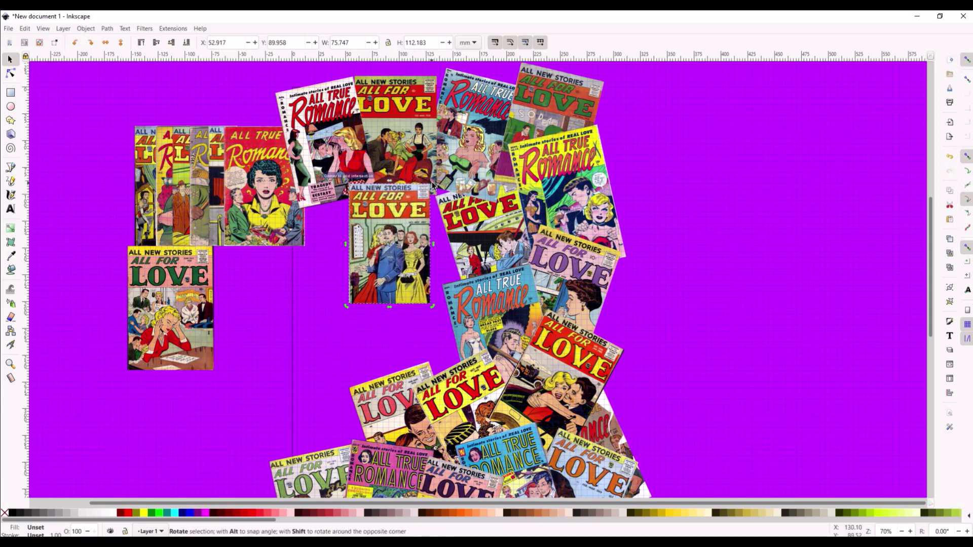
key("bracketright")
left_click_drag(413, 225, 462, 218)
left_click_drag(251, 228, 351, 324)
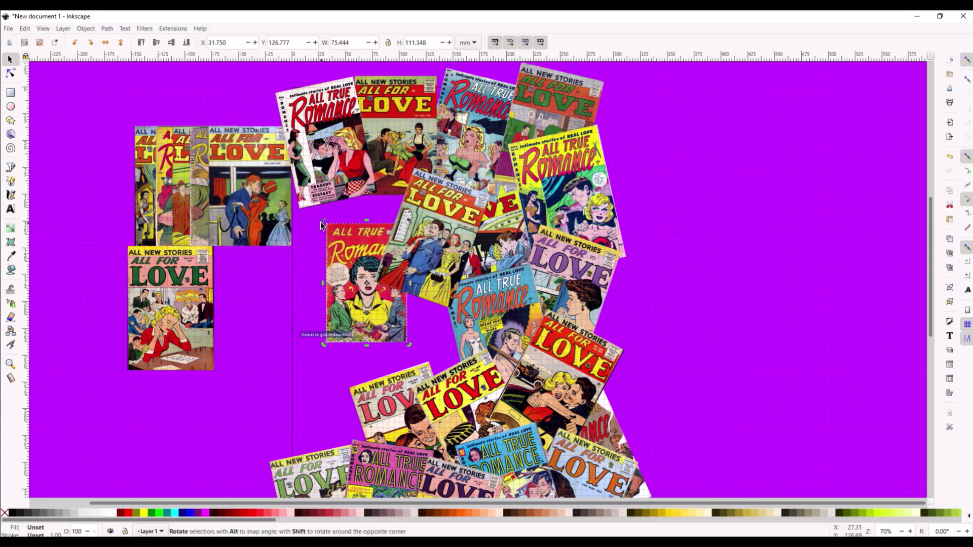
left_click_drag(324, 225, 337, 242)
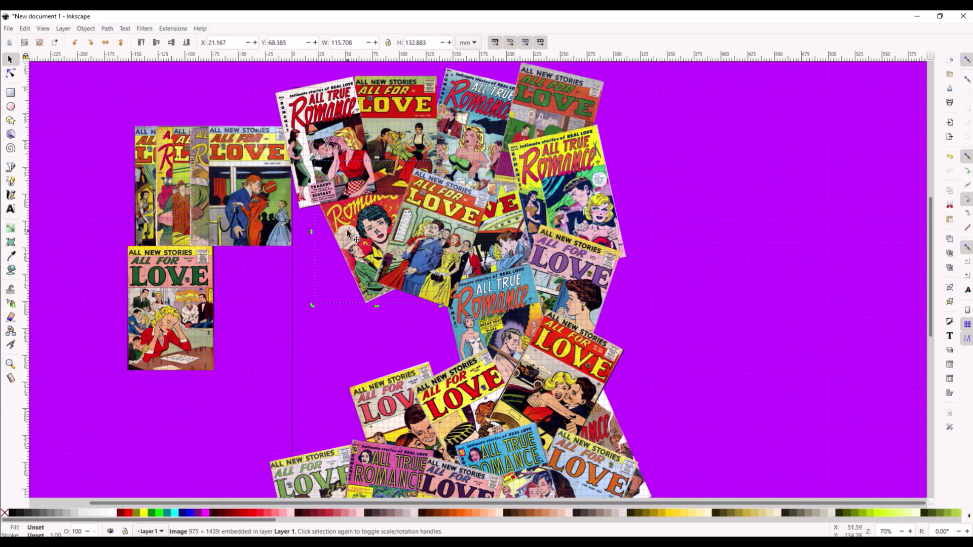
Step: Tilt the dancing-couple All for Love cover clockwise, place it above the green-logo cover at the page's left edge, and nudge the blue-suit cover
left_click_drag(235, 196, 267, 317)
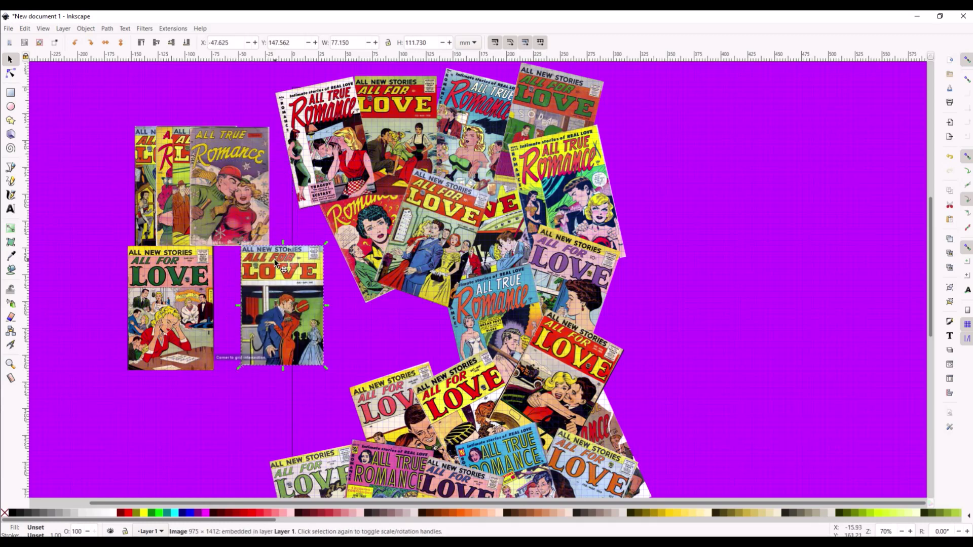
left_click(327, 252)
left_click_drag(326, 244, 337, 212)
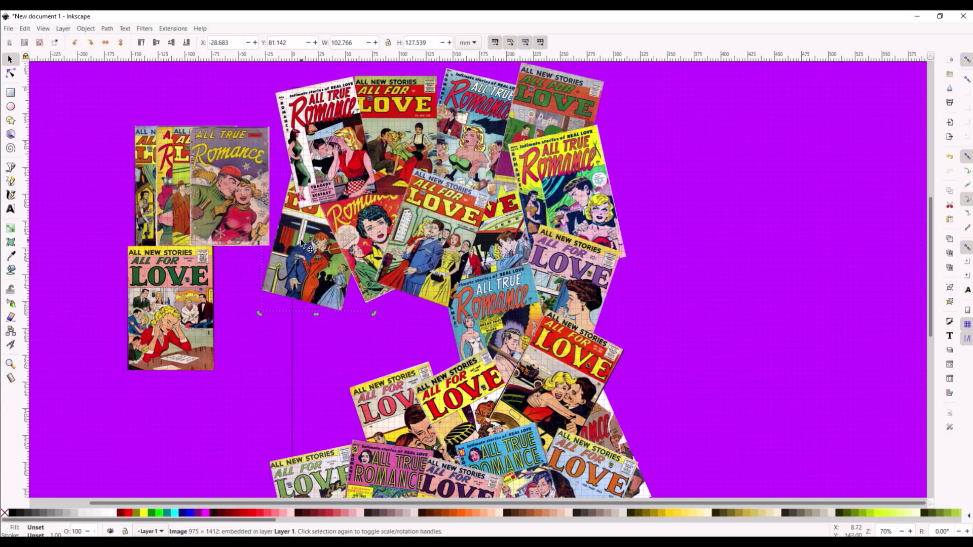
left_click_drag(303, 242, 302, 438)
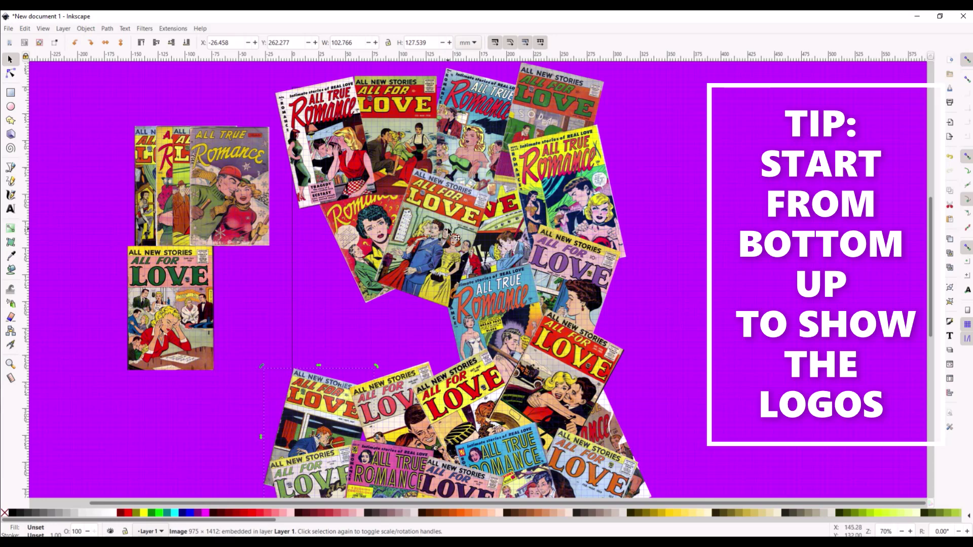
mouse_move(438, 215)
left_mouse_down()
mouse_move(430, 236)
mouse_move(436, 219)
left_mouse_up()
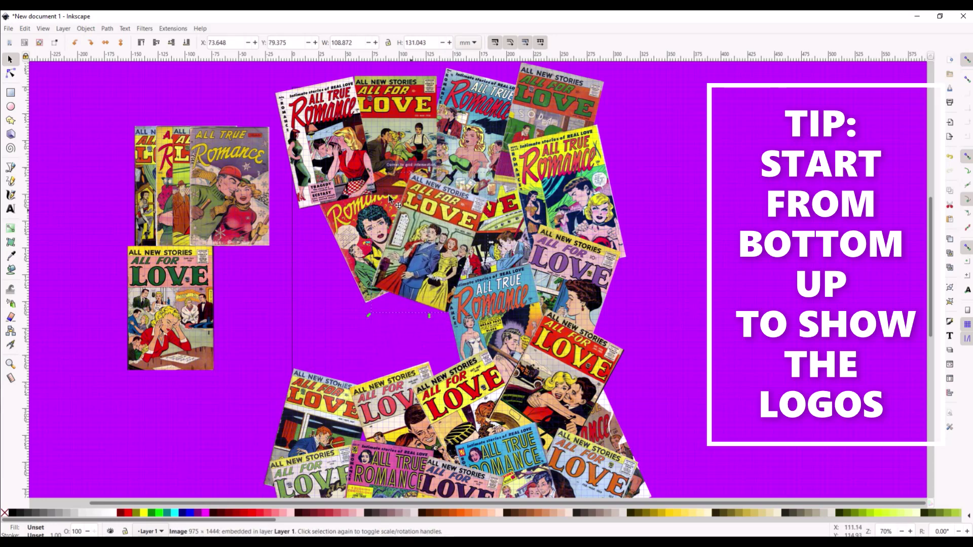
Step: Send the blue-suit cover to the back, then tilt the soldier All True Romance cover counterclockwise at the left edge, tucked behind the top-left and red covers
left_click(183, 43)
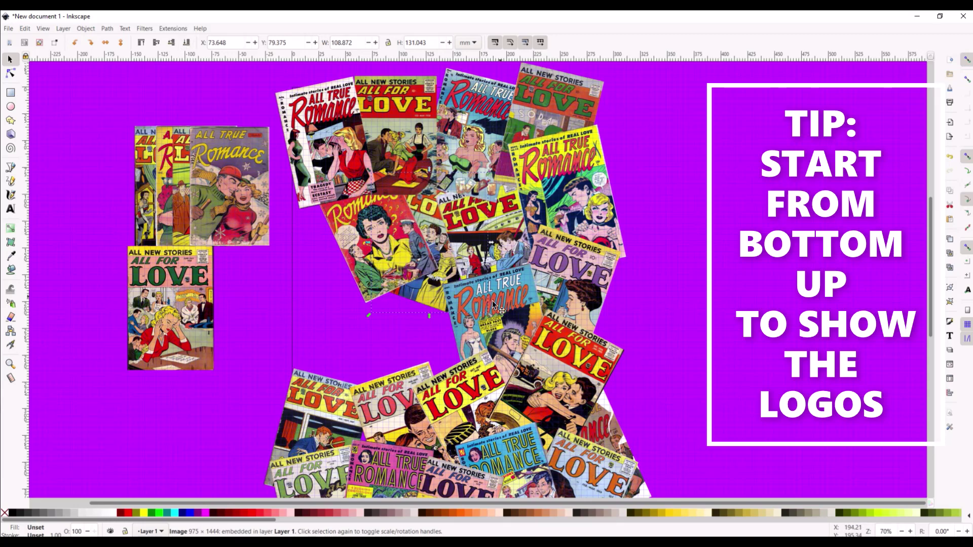
left_click_drag(244, 195, 285, 340)
left_click(297, 271)
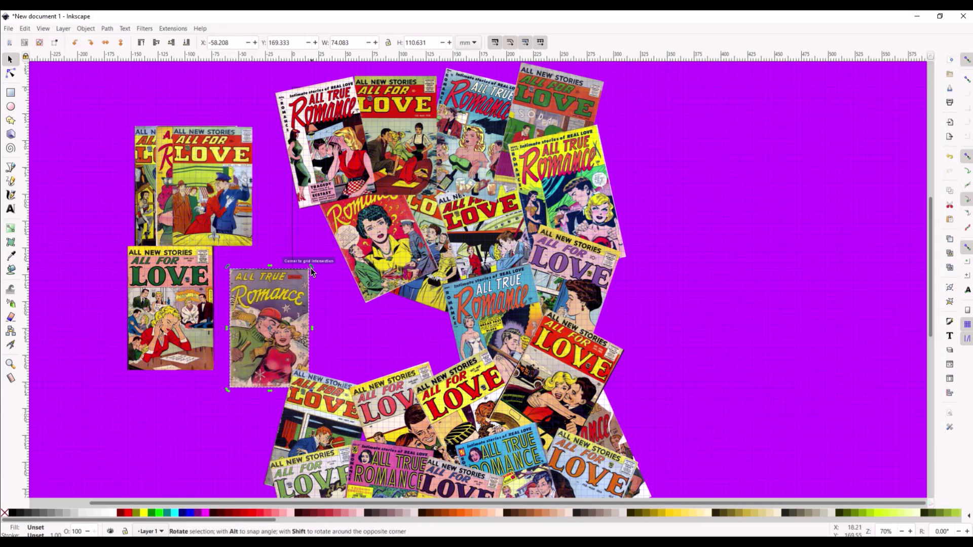
left_click_drag(310, 267, 287, 256)
left_click_drag(251, 298, 281, 224)
left_click_drag(281, 225, 306, 233)
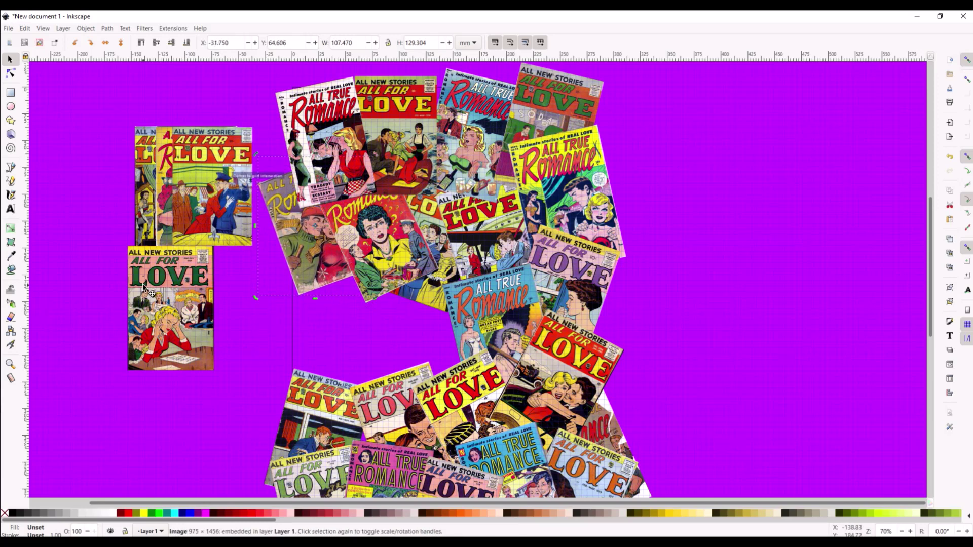
Step: Tilt the crying-blonde All for Love cover slightly clockwise and place it at the page's left edge, in front of the soldier and red covers
left_click_drag(162, 268, 253, 293)
left_click(253, 294)
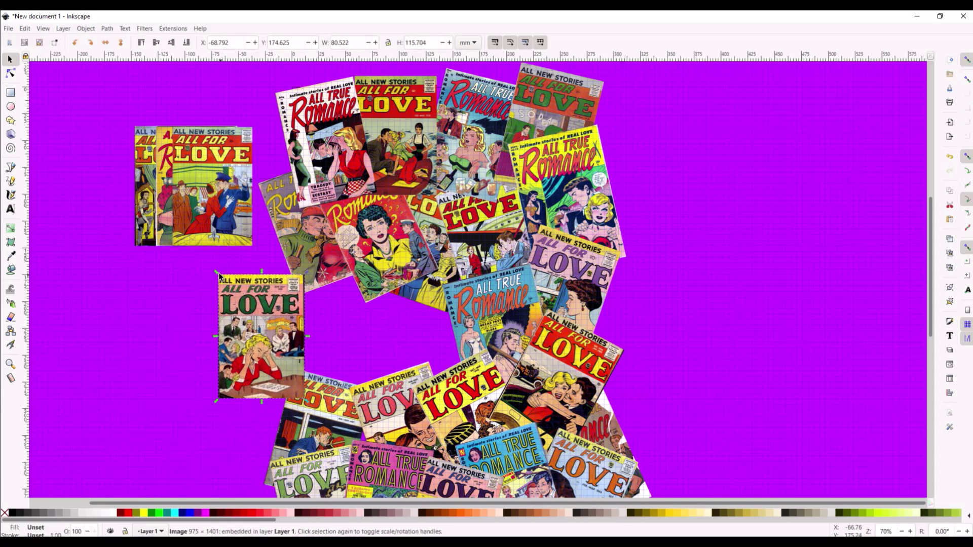
mouse_move(216, 272)
left_mouse_down()
mouse_move(247, 273)
mouse_move(216, 272)
left_mouse_up()
left_click_drag(234, 310, 296, 280)
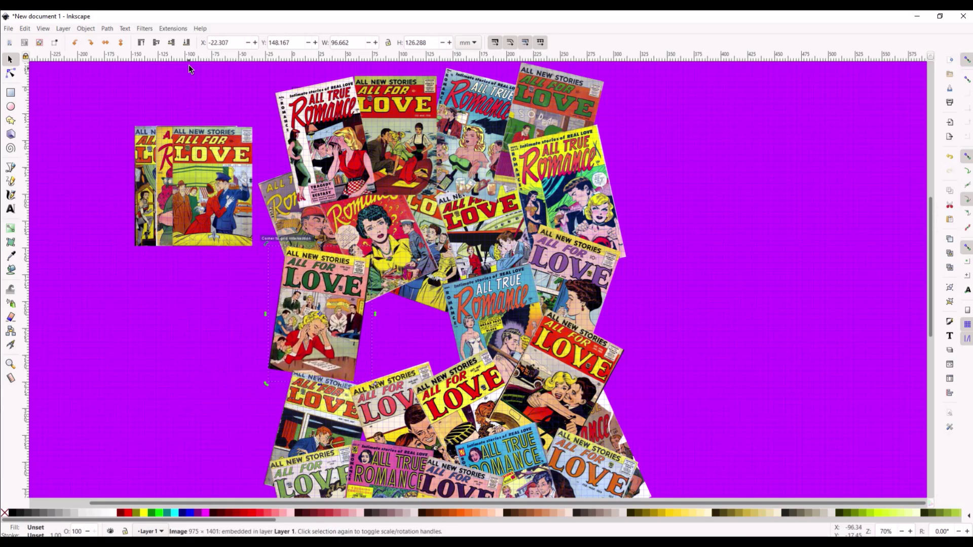
left_click(187, 44)
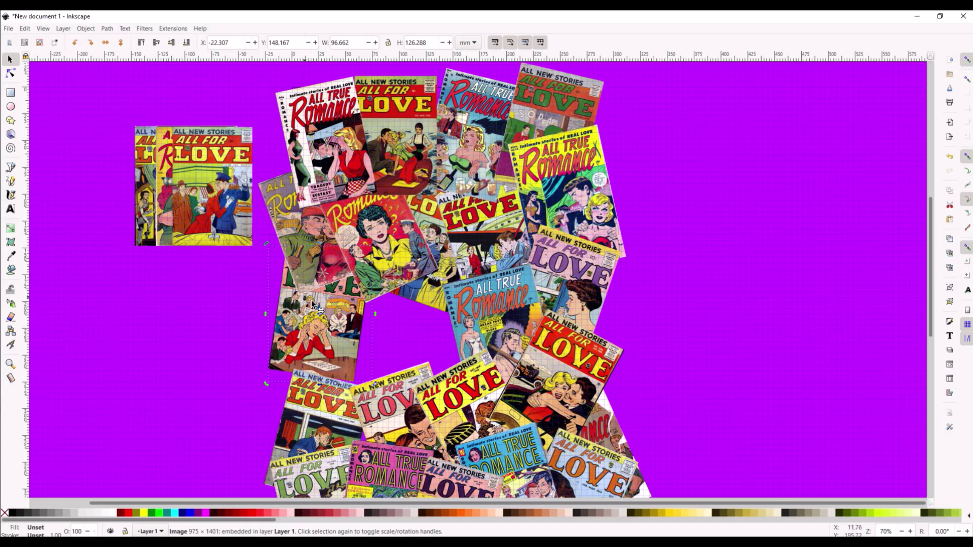
left_click(142, 44)
Step: Tilt the blue-uniform All for Love cover clockwise and place it beside the crying-blonde cover, tucked behind its neighbours
left_click(210, 186)
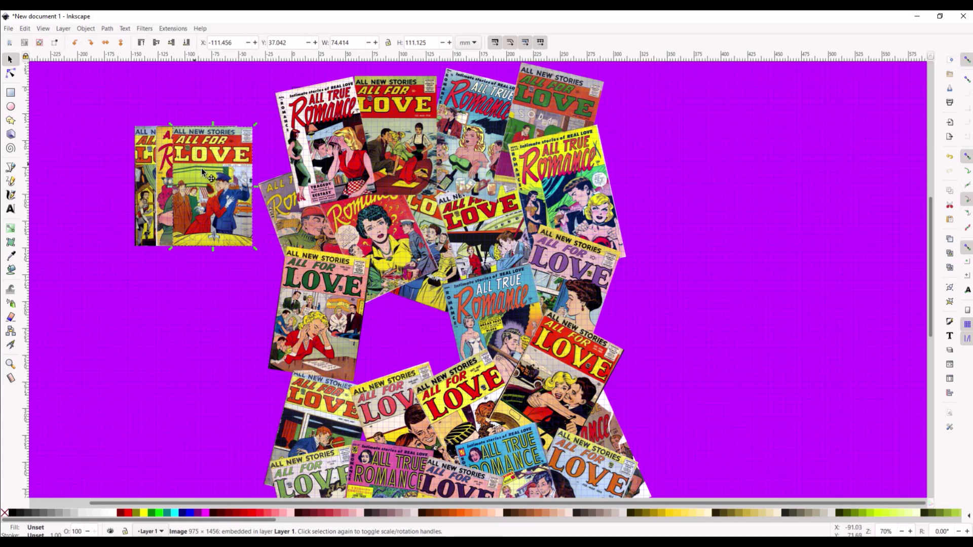
left_click_drag(202, 173, 367, 322)
left_click(398, 304)
Step: Tilt the yellow All True Romance cover clockwise and tuck it into the central gap, behind the blue beach-scene cover
left_click(195, 181)
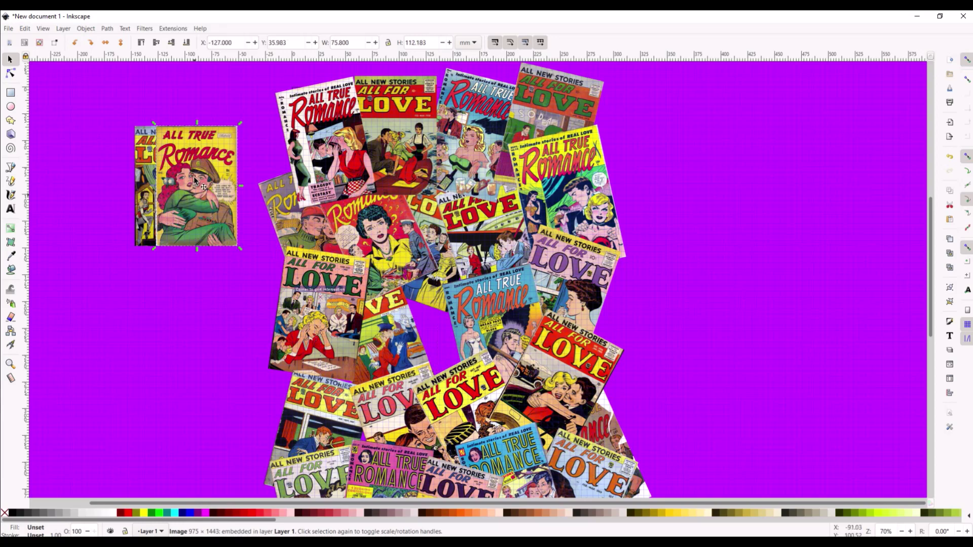
left_click(195, 181)
left_click_drag(154, 123, 178, 130)
left_click_drag(201, 150, 433, 311)
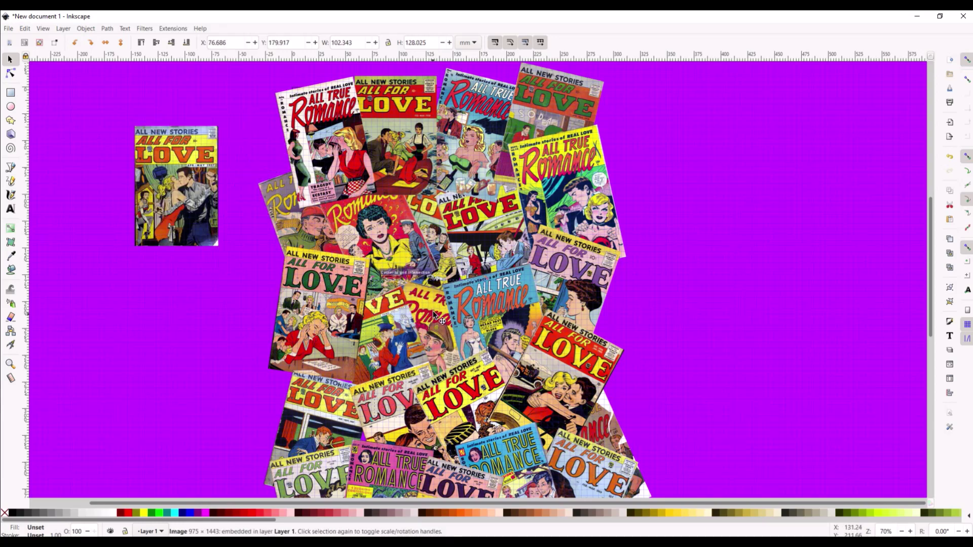
scroll(433, 311, "down", 5)
scroll(324, 276, "up", 5)
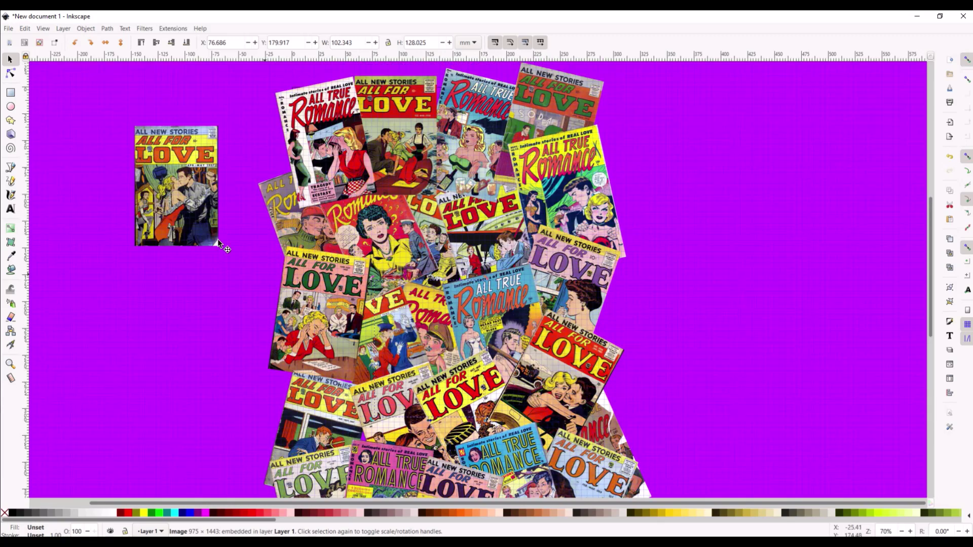
Step: Place the remaining yellow-logo All for Love cover over the centre of the mosaic and tilt it clockwise
left_click(167, 205)
left_click_drag(149, 175, 252, 282)
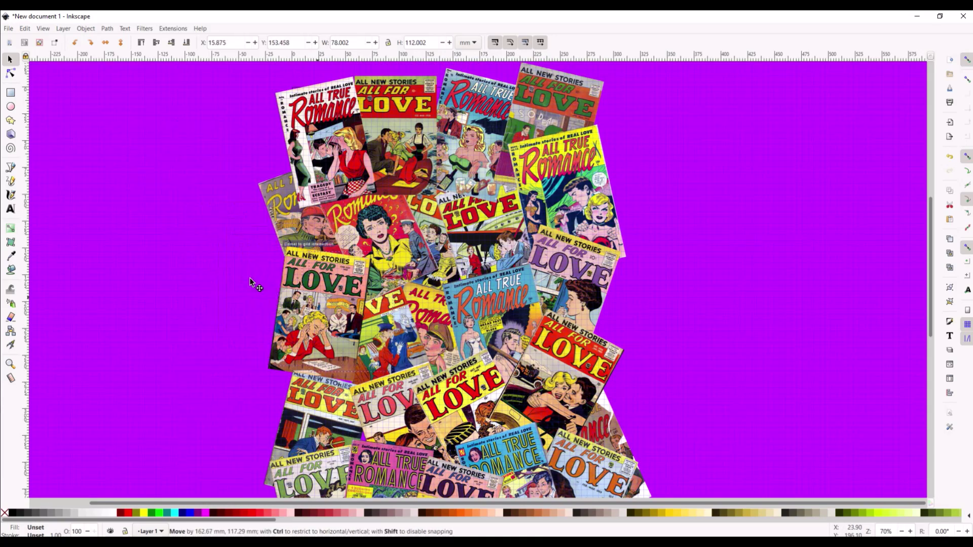
key("Escape")
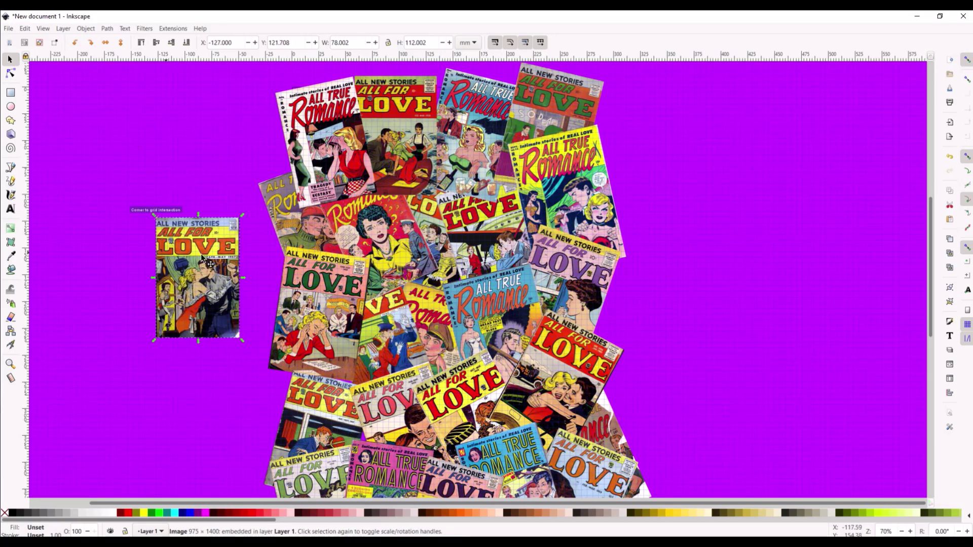
left_click_drag(201, 257, 446, 249)
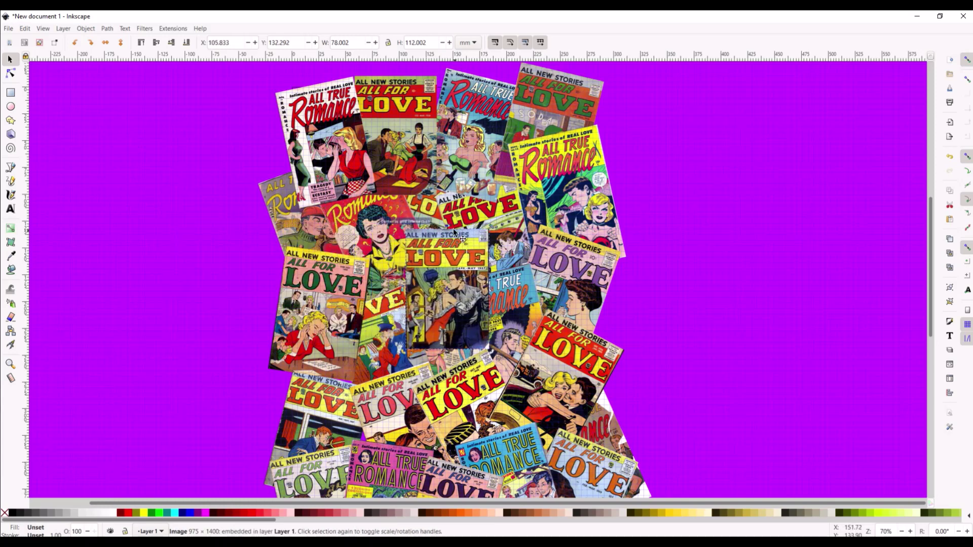
left_click_drag(403, 231, 413, 261)
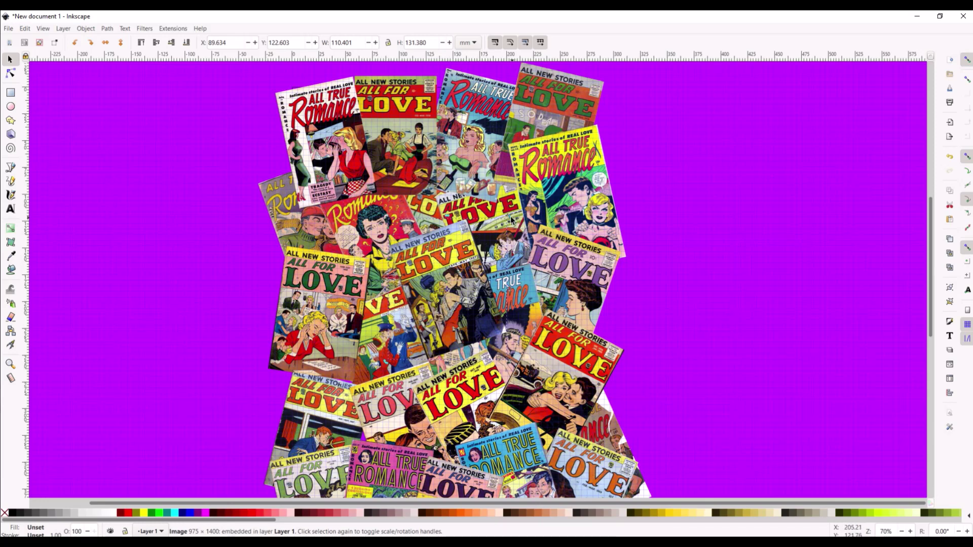
left_click_drag(511, 220, 525, 289)
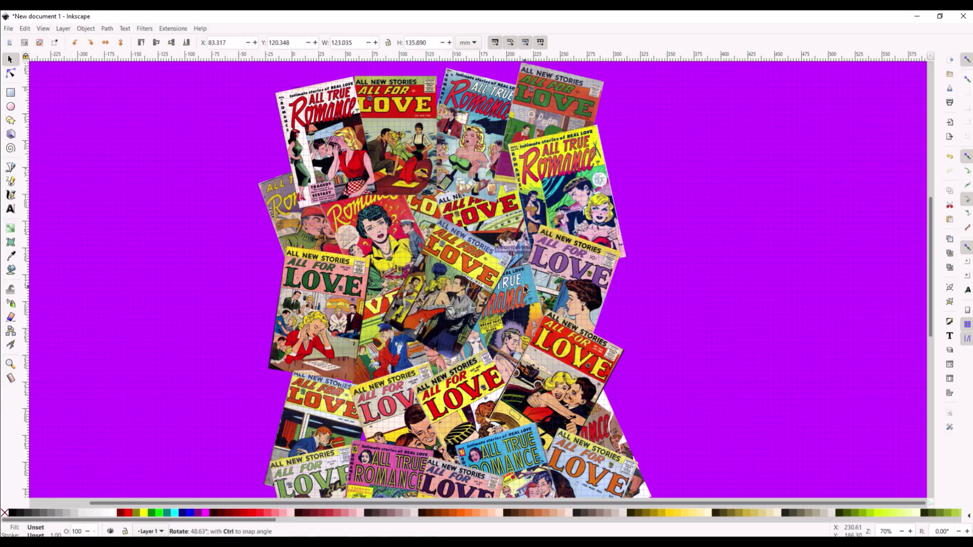
left_click_drag(432, 296, 435, 302)
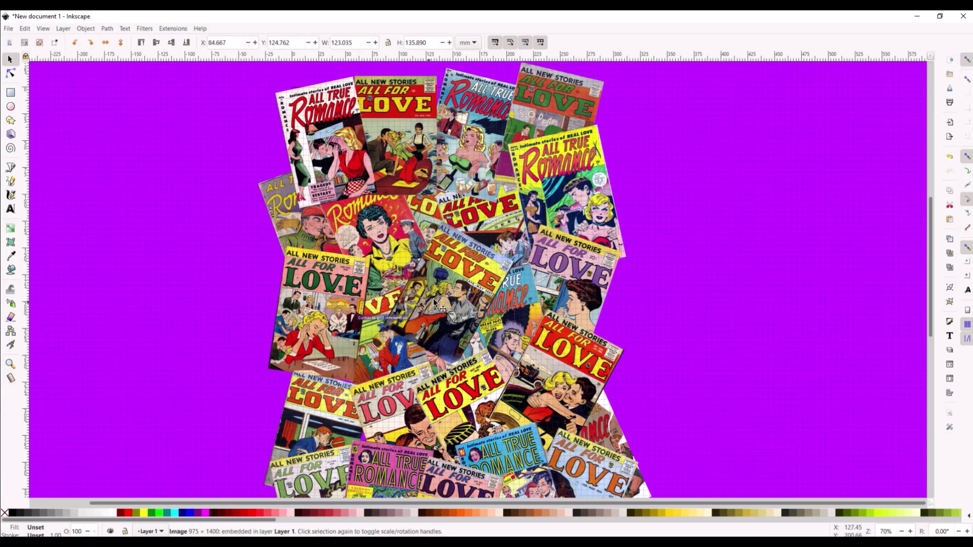
Step: Shift the four top-row covers, from the white All True Romance to the green-logo All for Love, towards the page's left edge
left_click(737, 269)
scroll(683, 272, "down", 3)
scroll(677, 281, "up", 2)
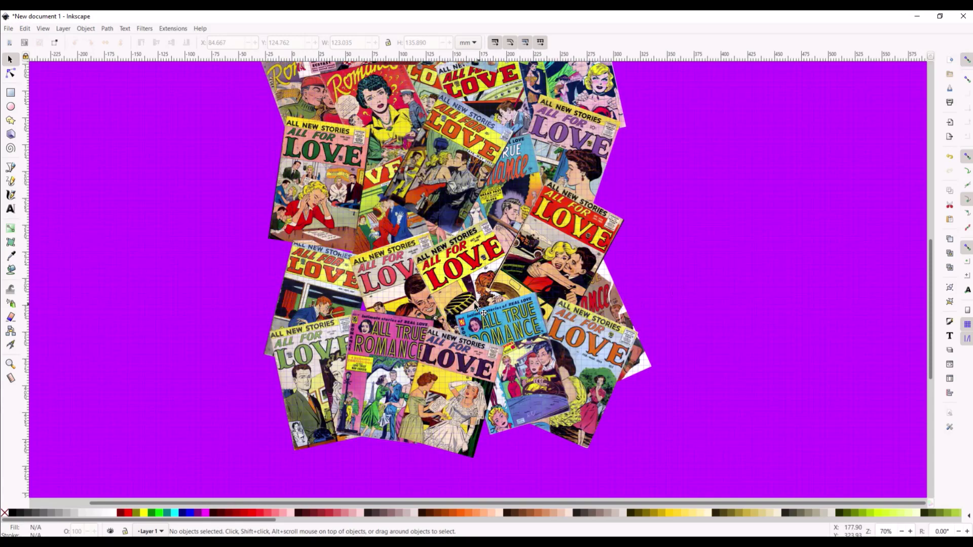
scroll(415, 278, "up", 3)
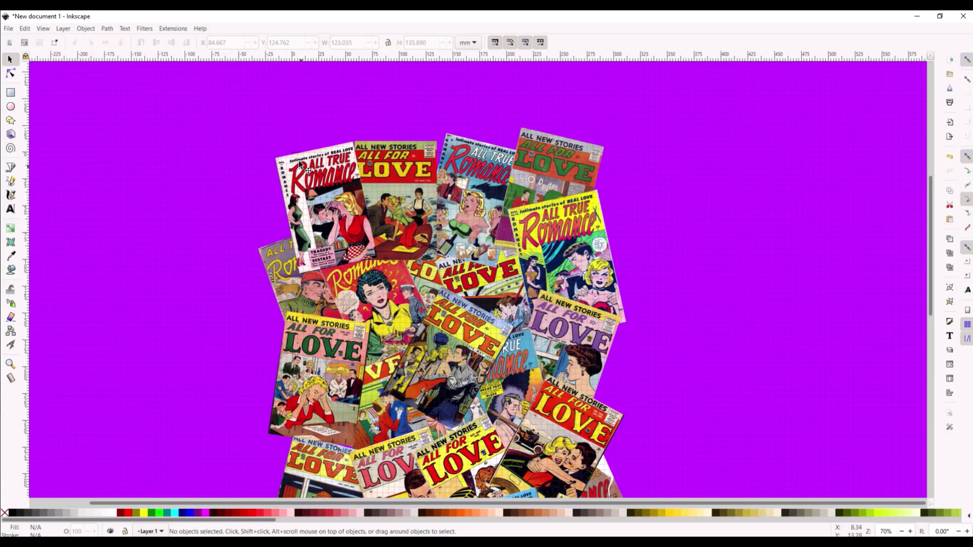
left_click_drag(296, 154, 299, 167)
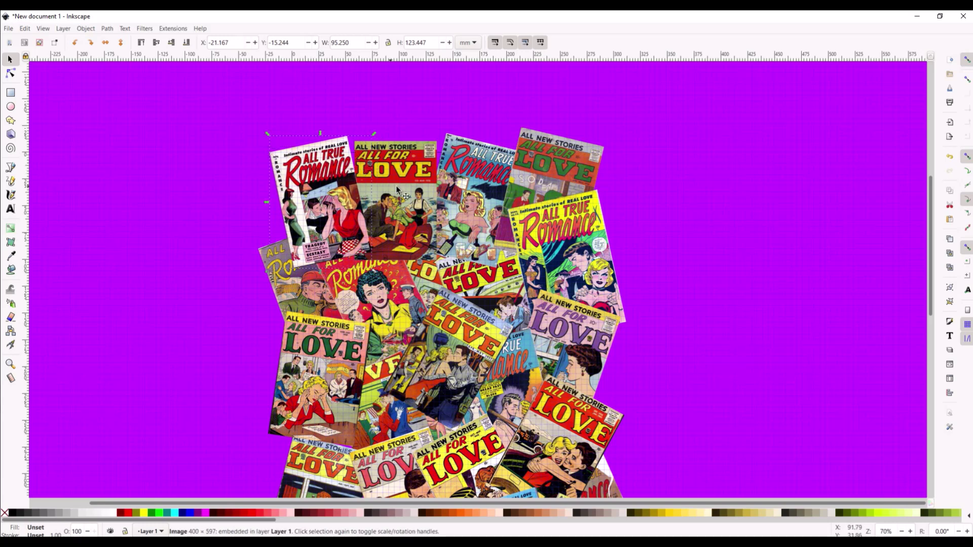
left_click_drag(396, 189, 388, 187)
left_click_drag(468, 187, 456, 185)
left_click_drag(546, 175, 523, 179)
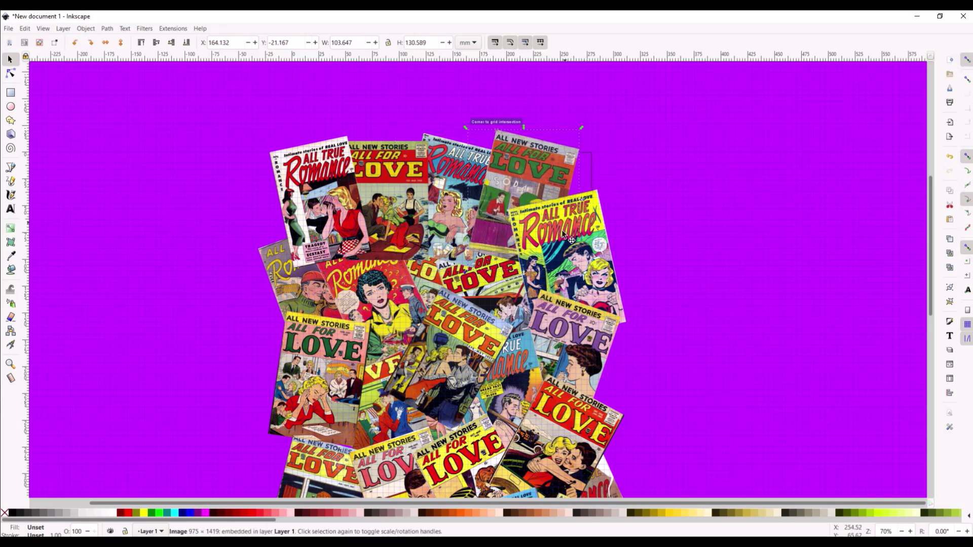
Step: Move the yellow All True Romance cover up into the top-right corner and raise the purple-logo and kissing-couple covers beneath it
left_click_drag(563, 234, 569, 177)
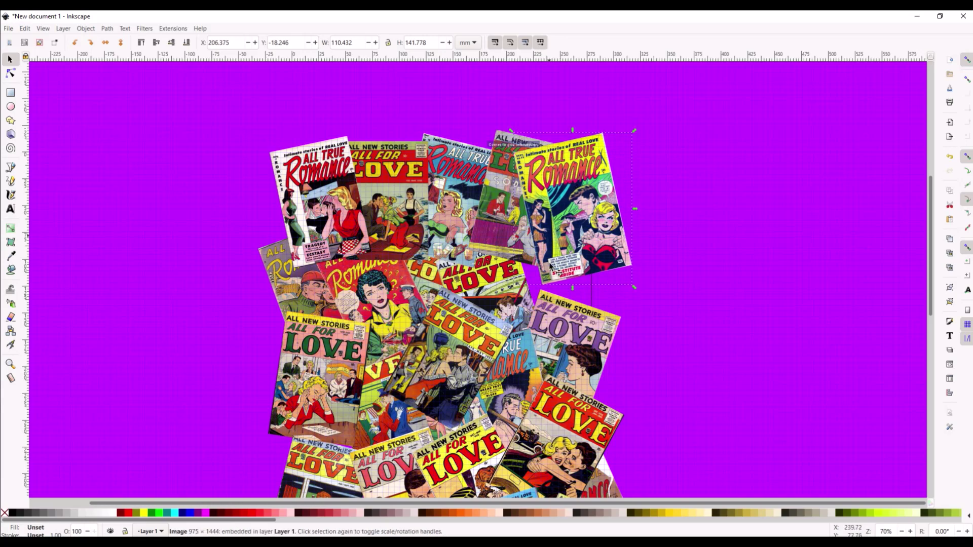
left_click_drag(560, 322, 558, 281)
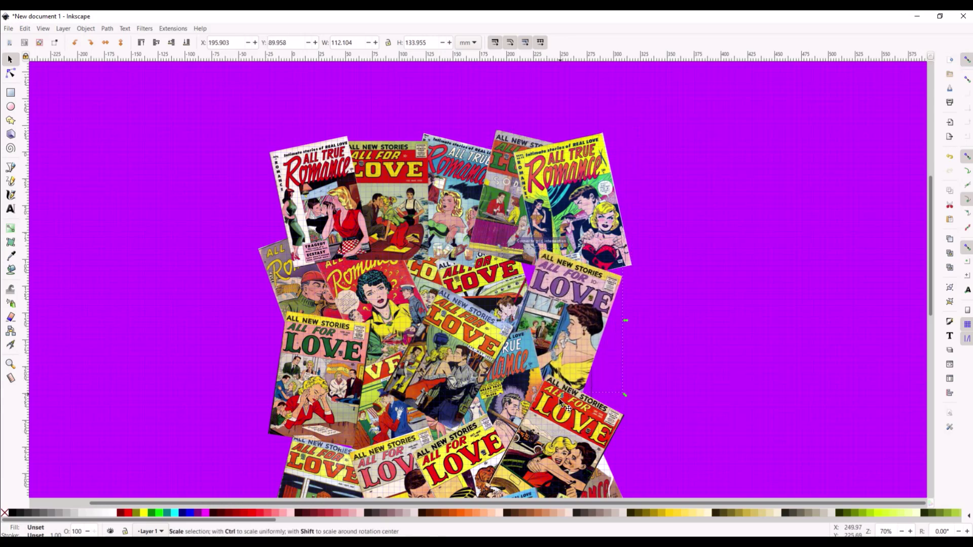
left_click_drag(559, 397, 562, 361)
scroll(550, 415, "down", 2)
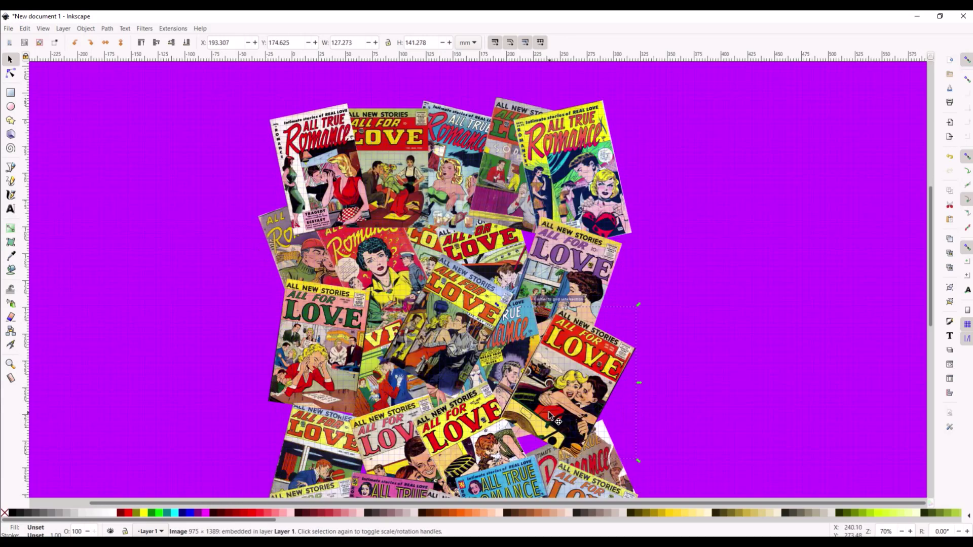
scroll(550, 415, "down", 2)
Step: Move the yellow-logo dancing-couple cover down over the gap below the kissing-couple cover and reduce its tilt to a slight clockwise angle
left_click_drag(409, 230, 475, 345)
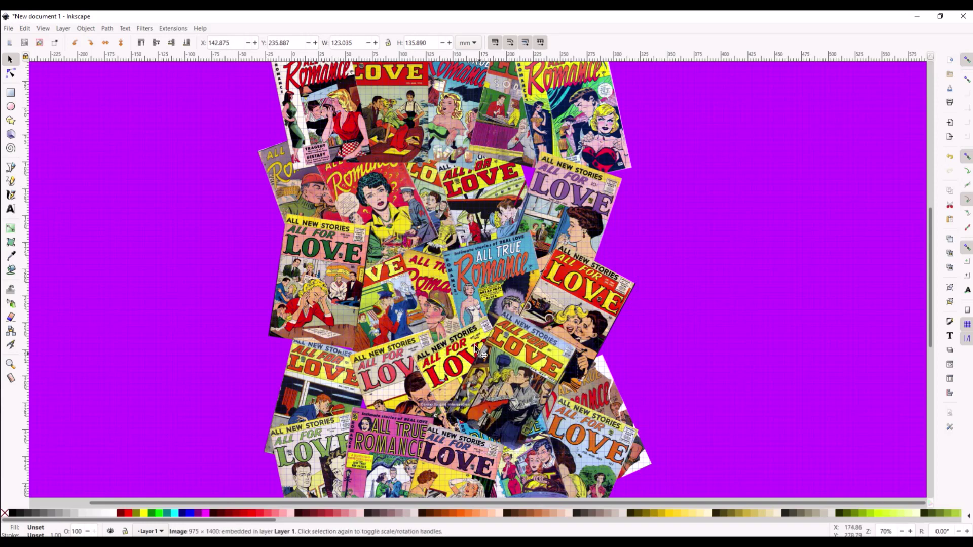
left_click_drag(513, 311, 504, 313)
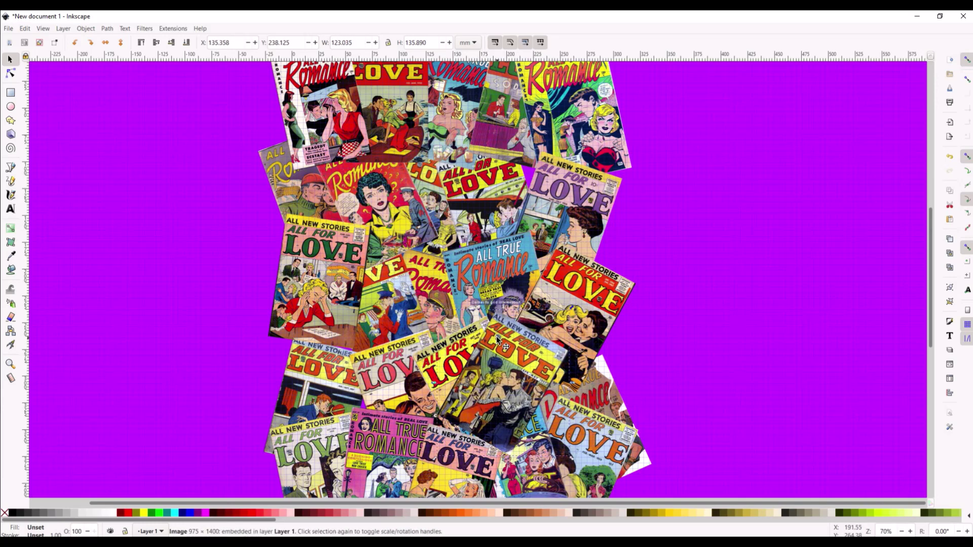
left_click(496, 336)
left_click_drag(438, 306, 530, 339)
scroll(651, 335, "down", 2)
scroll(547, 355, "down", 5)
scroll(542, 354, "up", 10)
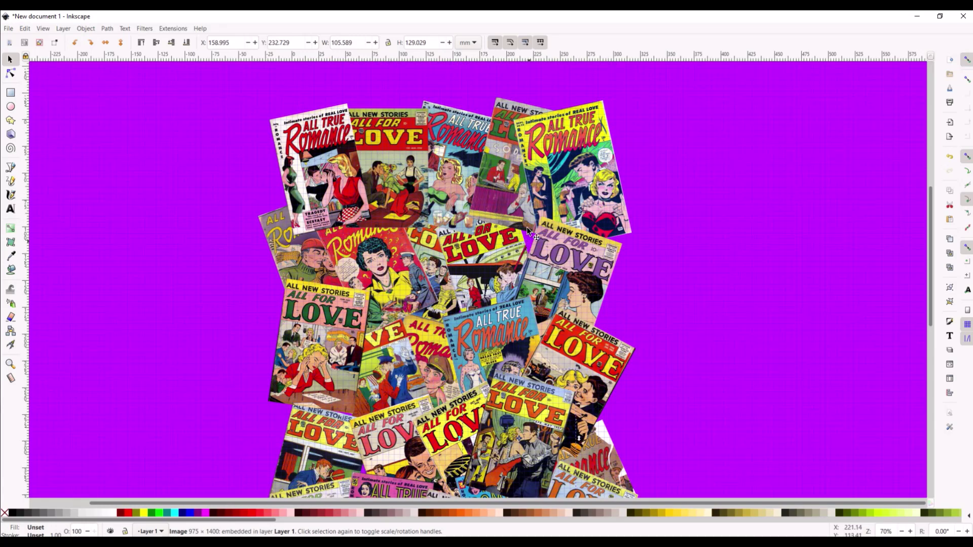
Step: Nudge the car cover down, shift the red and soldier covers right, and raise the crying-blonde and orange-logo covers on the left side
left_click_drag(458, 261, 461, 277)
left_click_drag(373, 262, 408, 248)
left_click_drag(332, 250, 358, 265)
left_click_drag(316, 304, 314, 269)
scroll(312, 277, "down", 5)
left_click_drag(312, 327, 311, 276)
scroll(358, 365, "down", 2)
Step: Shift the magenta All True Romance, bride, blue All True Romance and orange-logo All for Love covers left along the mosaic's lower part
left_click_drag(376, 379, 353, 342)
left_click_drag(454, 395, 395, 393)
left_click_drag(506, 405, 437, 419)
left_click_drag(564, 411, 505, 414)
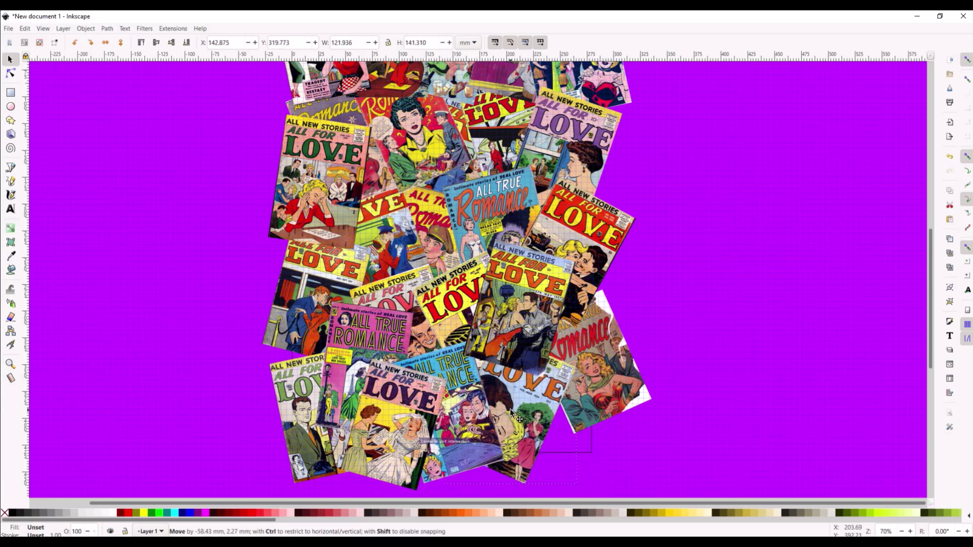
Step: Import cover image 010 from the INKSCAPE Mosaic folder and scale it down to about 77 x 115 mm
left_click(8, 30)
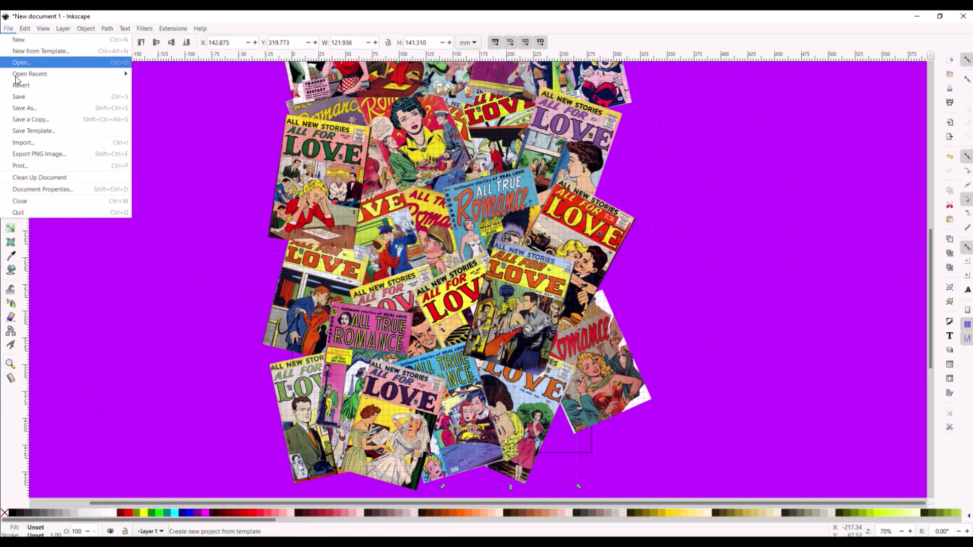
left_click(116, 141)
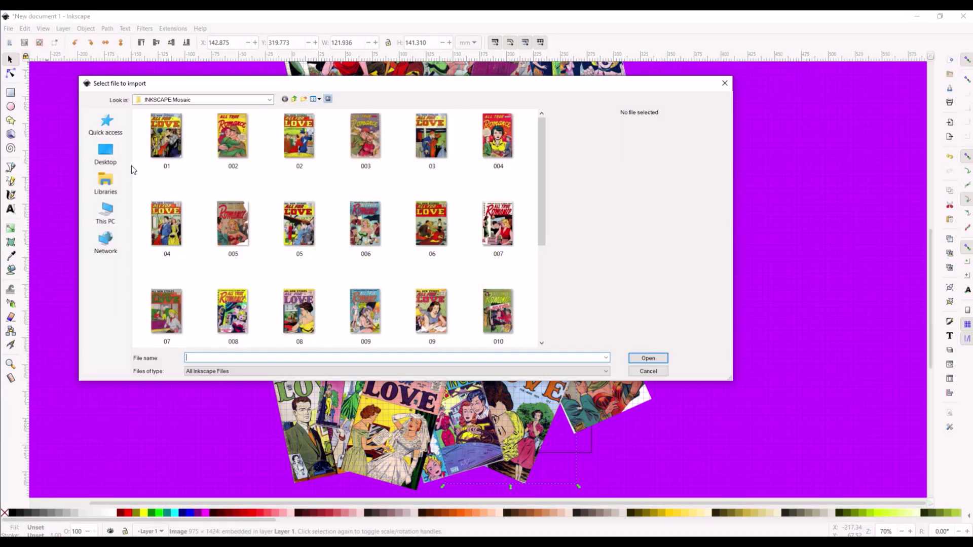
scroll(299, 238, "down", 1)
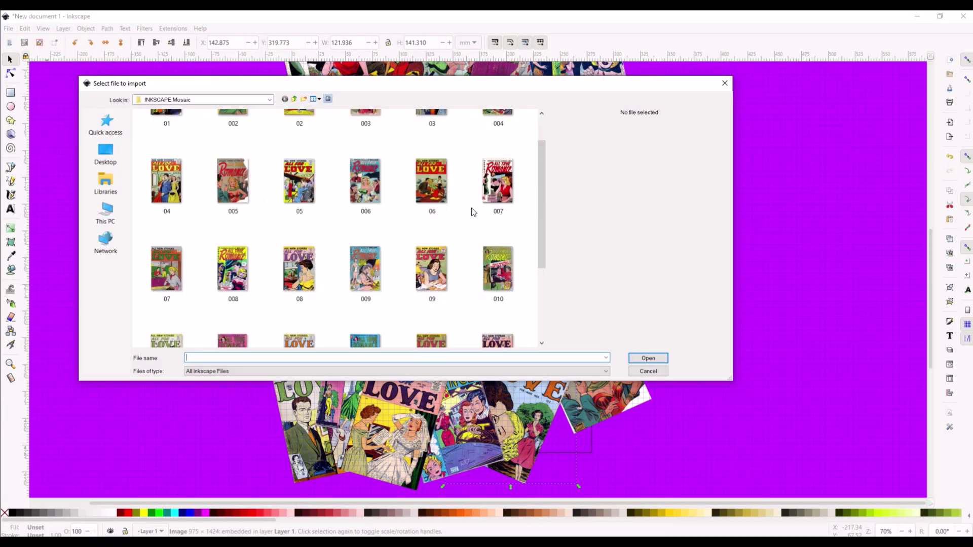
double_click(498, 269)
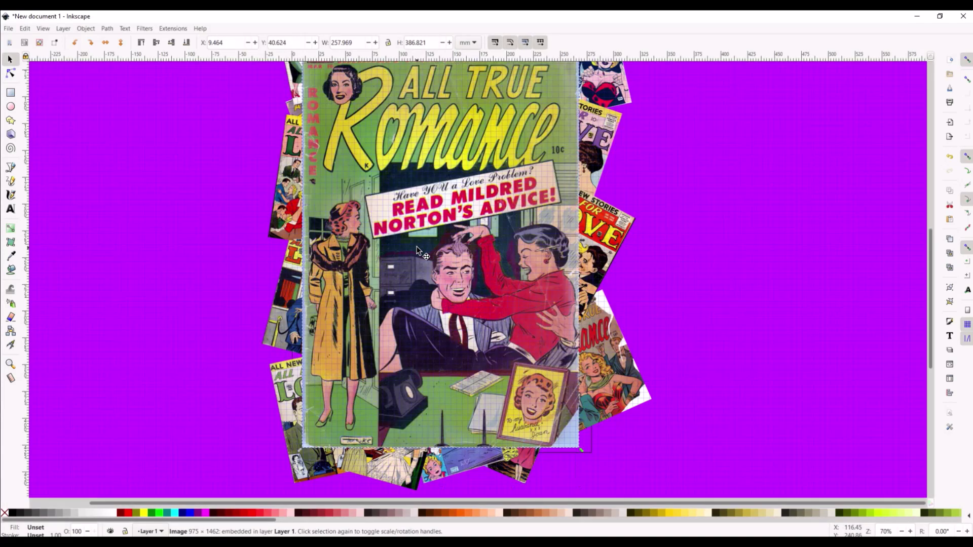
scroll(391, 206, "up", 3)
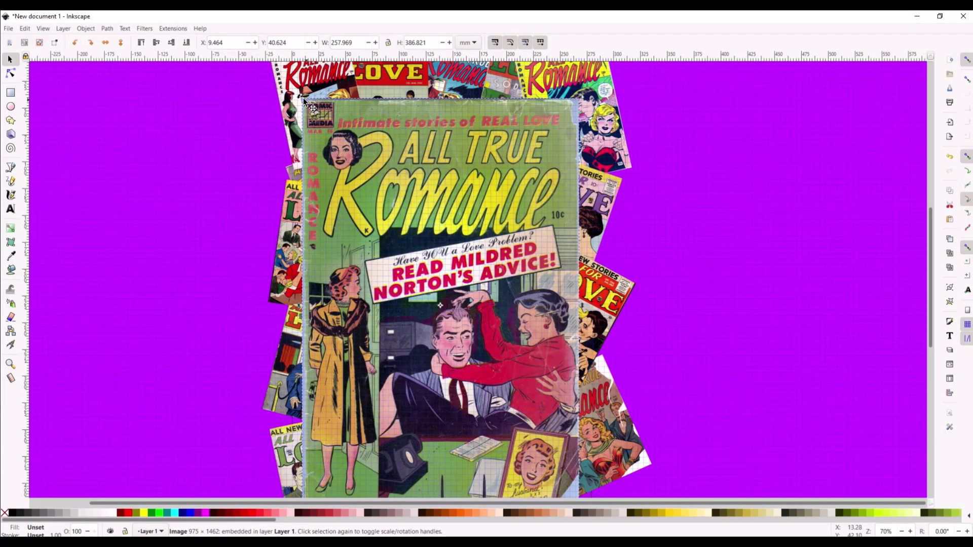
left_click_drag(302, 101, 476, 397)
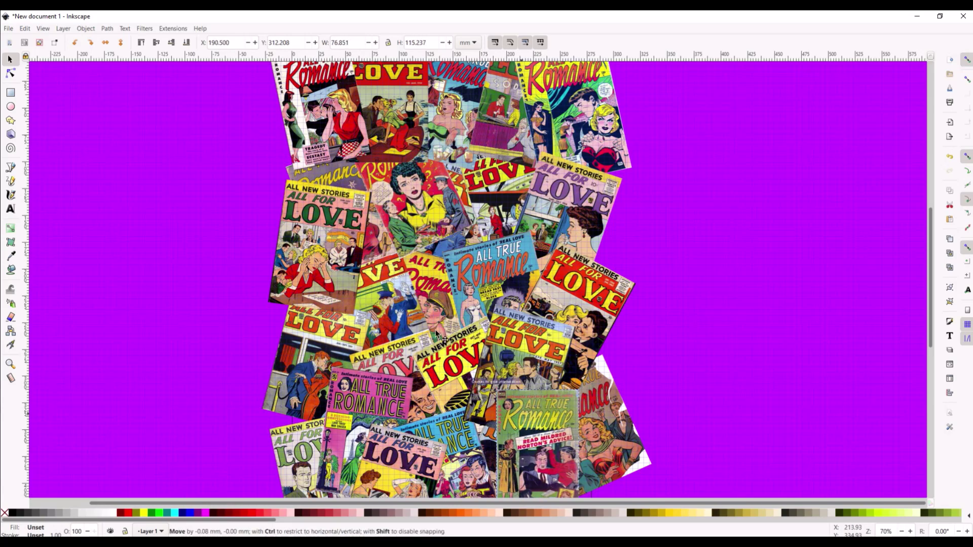
Step: Place the imported green All True Romance cover over the gap near the page's lower-right corner
left_click_drag(577, 472, 475, 368)
scroll(475, 369, "down", 2)
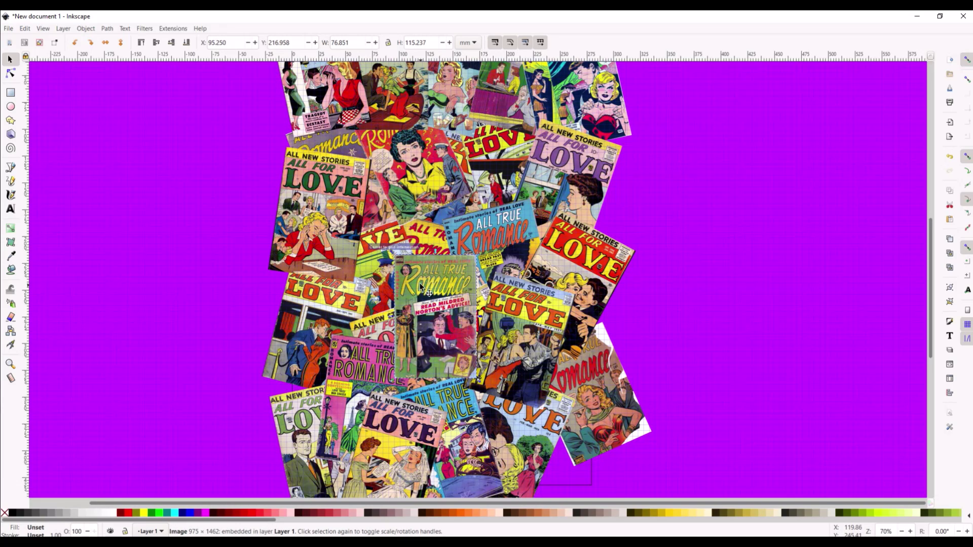
left_click_drag(426, 284, 551, 421)
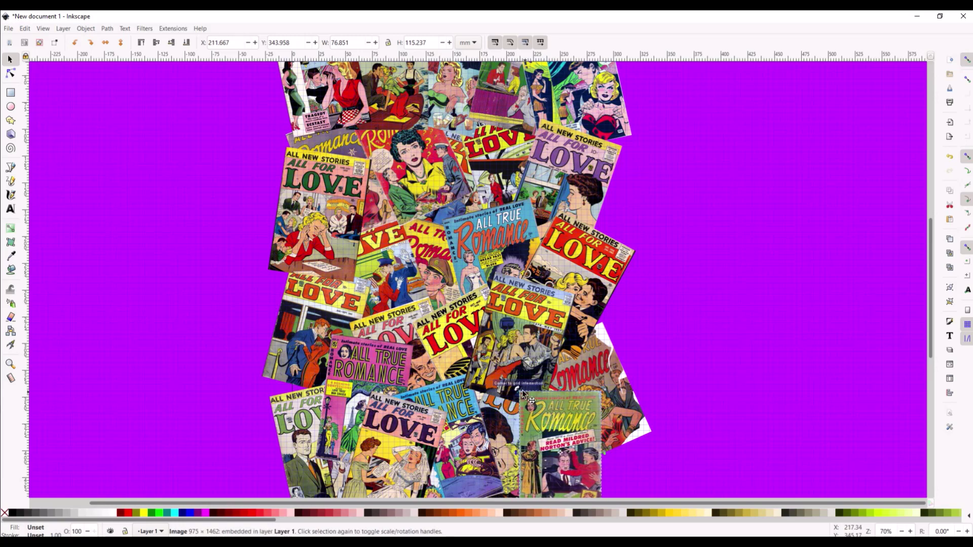
Step: Tilt the green All True Romance cover clockwise and settle it over the gap near the page's lower-right corner
left_click_drag(517, 388, 539, 380)
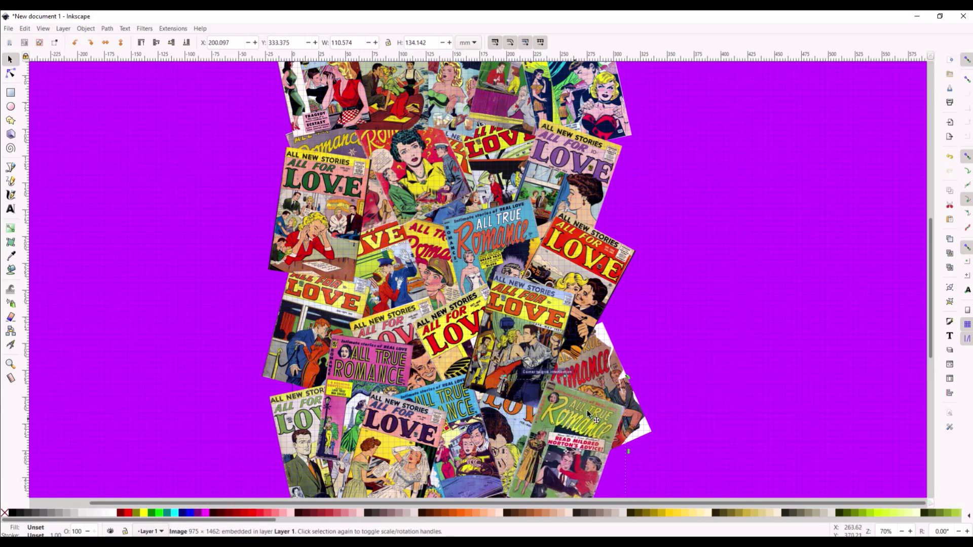
left_click(683, 366)
Step: Examine the whole mosaic from the top row to the bottom row for remaining gaps between covers
scroll(642, 358, "down", 5)
scroll(549, 177, "up", 7)
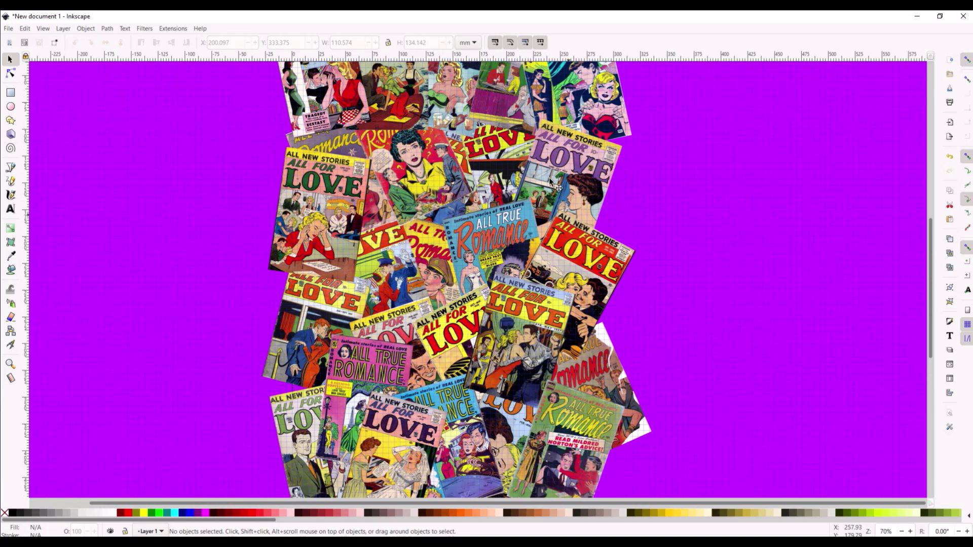
scroll(351, 186, "down", 2)
scroll(339, 180, "up", 5)
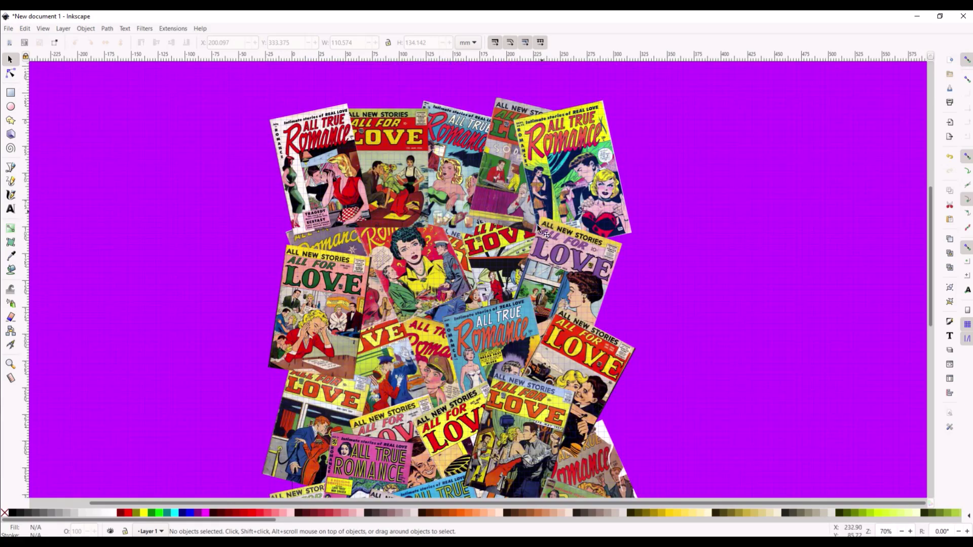
scroll(440, 296, "down", 5)
scroll(435, 298, "up", 5)
scroll(405, 234, "down", 3)
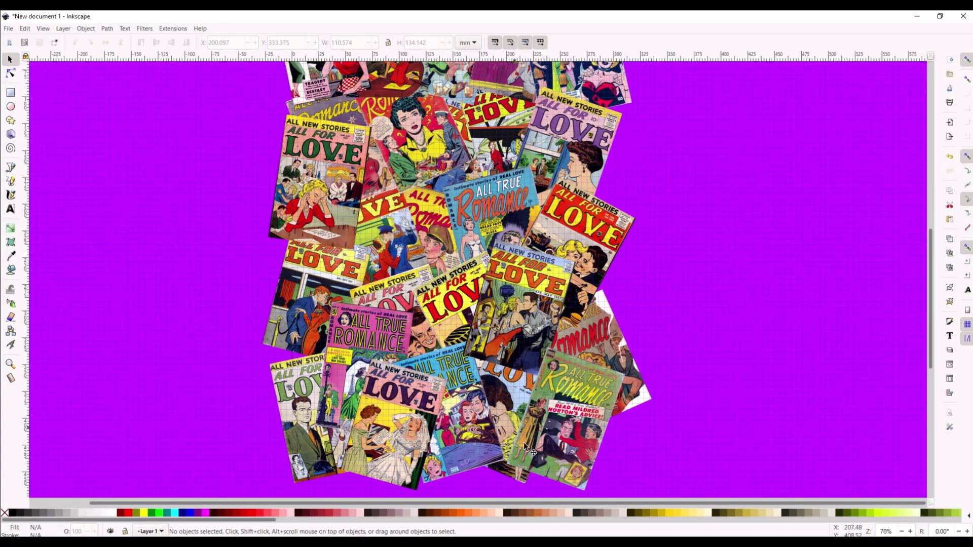
scroll(537, 405, "up", 2)
scroll(373, 253, "down", 2)
left_click(324, 138)
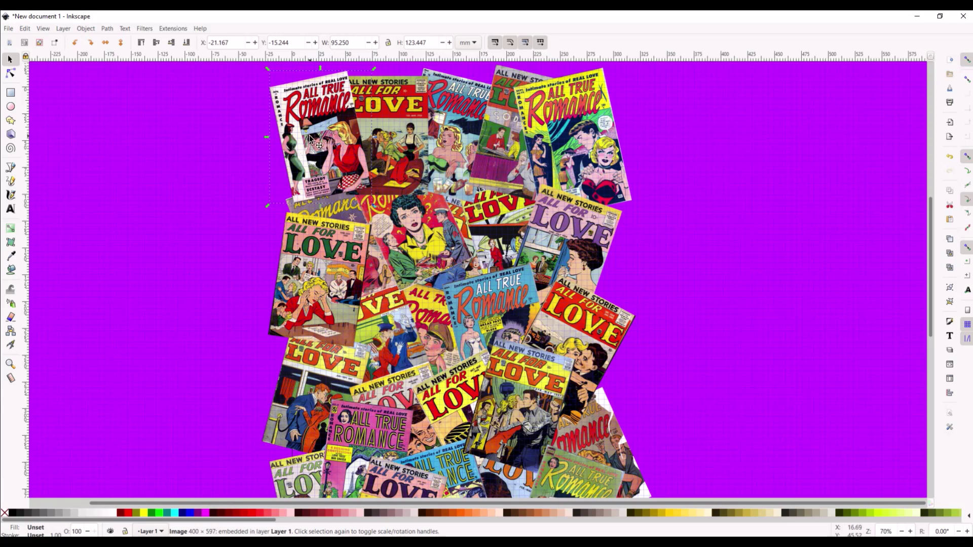
scroll(304, 135, "up", 2)
left_click(388, 141)
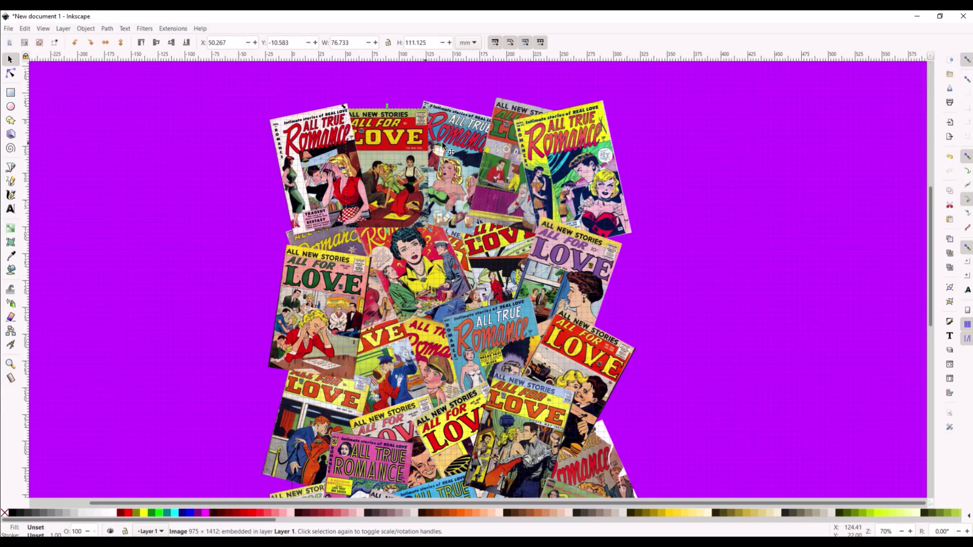
left_click(320, 148)
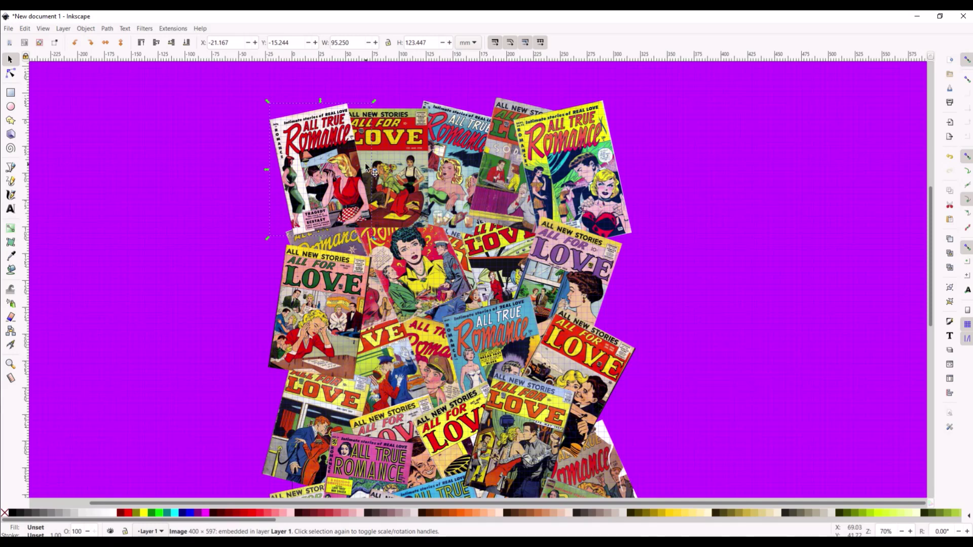
Step: Open the PNG export settings and set the export area to the page
left_click(947, 136)
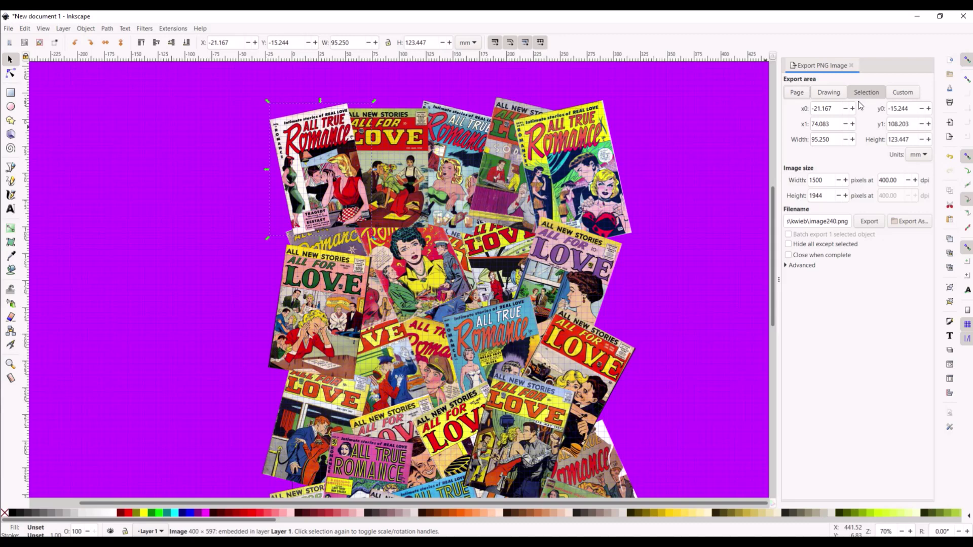
left_click(795, 92)
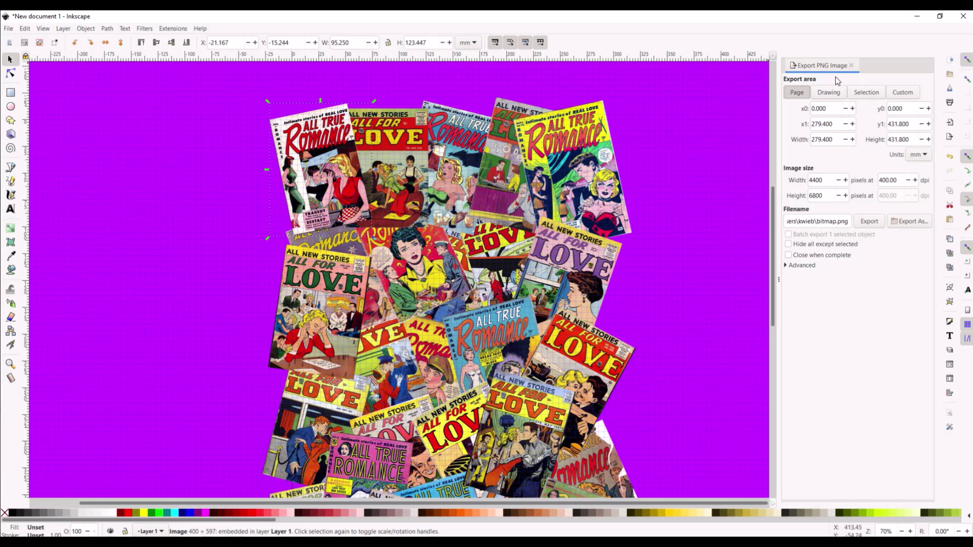
left_click(864, 93)
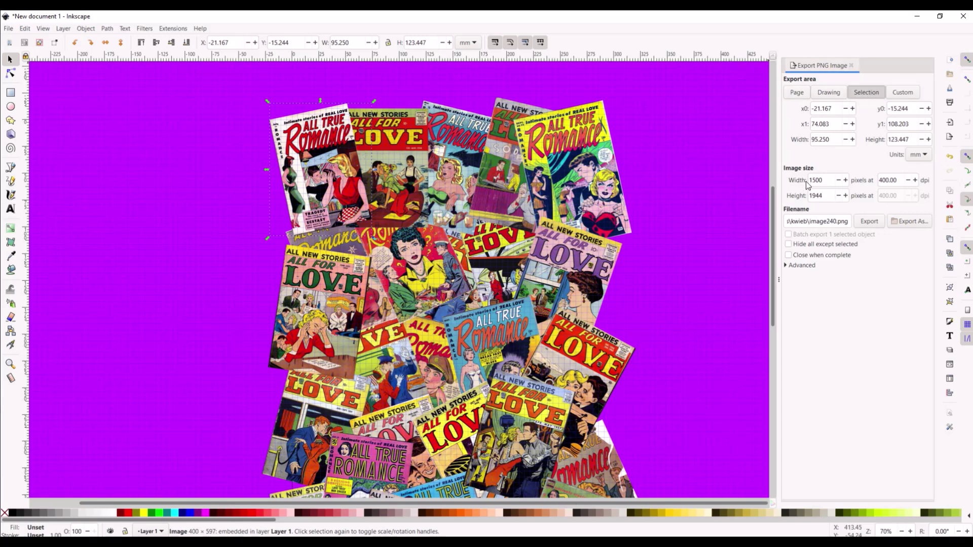
left_click(800, 96)
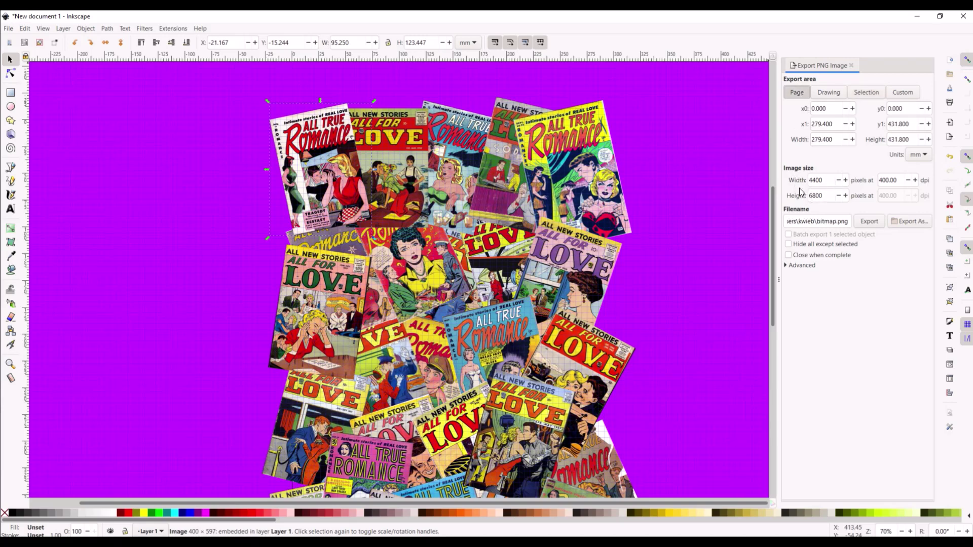
Step: Export the page as a PNG named ROMANCE COMIC BOOK COVER in the INKSCAPE Mosaic folder
left_click(169, 189)
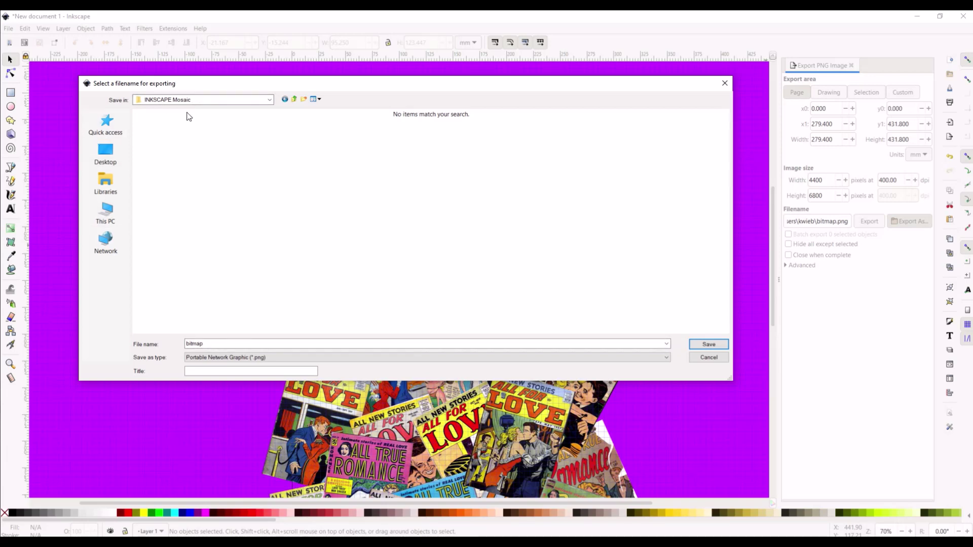
double_click(208, 343)
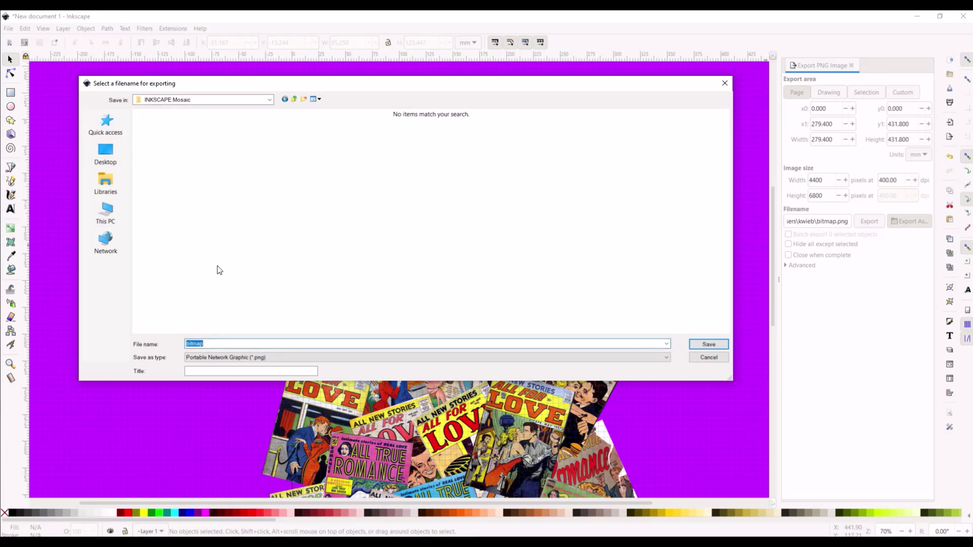
type("ROMANCE COMIC BOOK COVER")
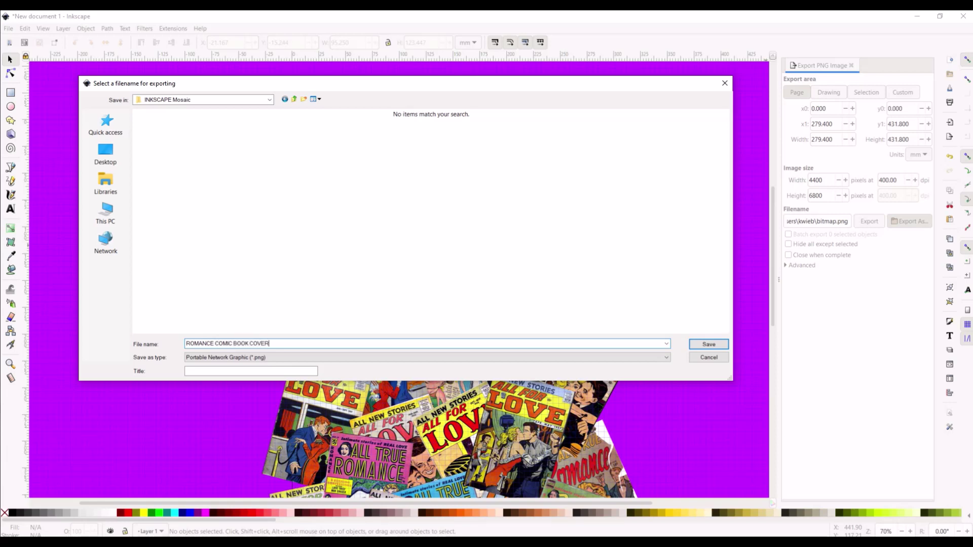
left_click(708, 344)
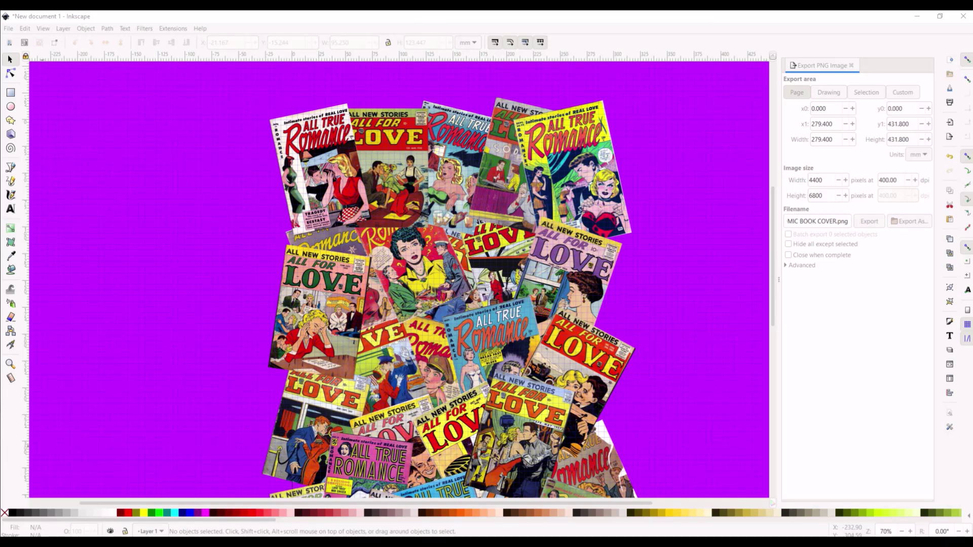
Step: Open the exported ROMANCE COMIC BOOK COVER.png in Photos and inspect the mosaic's coverage and detail up close
left_click_drag(0, 90, 436, 80)
double_click(437, 80)
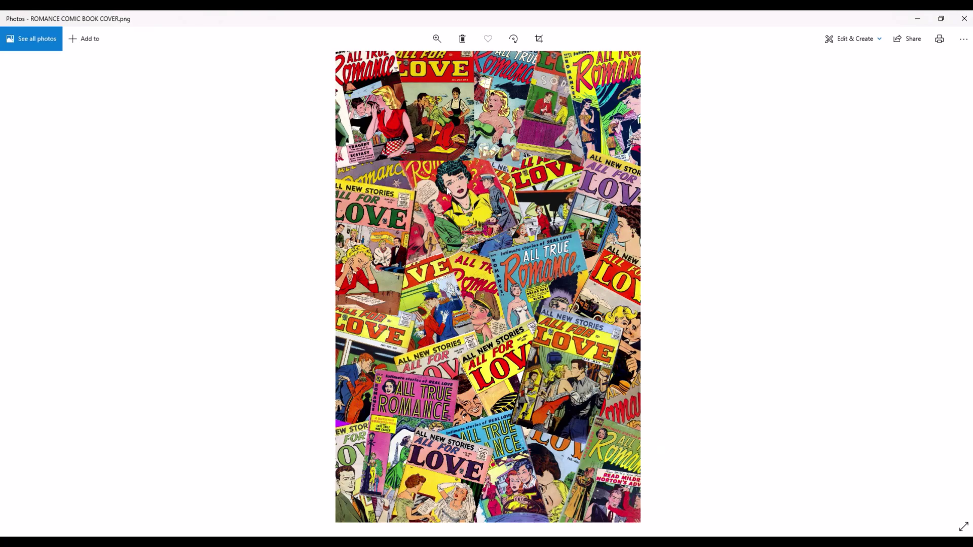
scroll(445, 187, "up", 2)
scroll(446, 187, "up", 3)
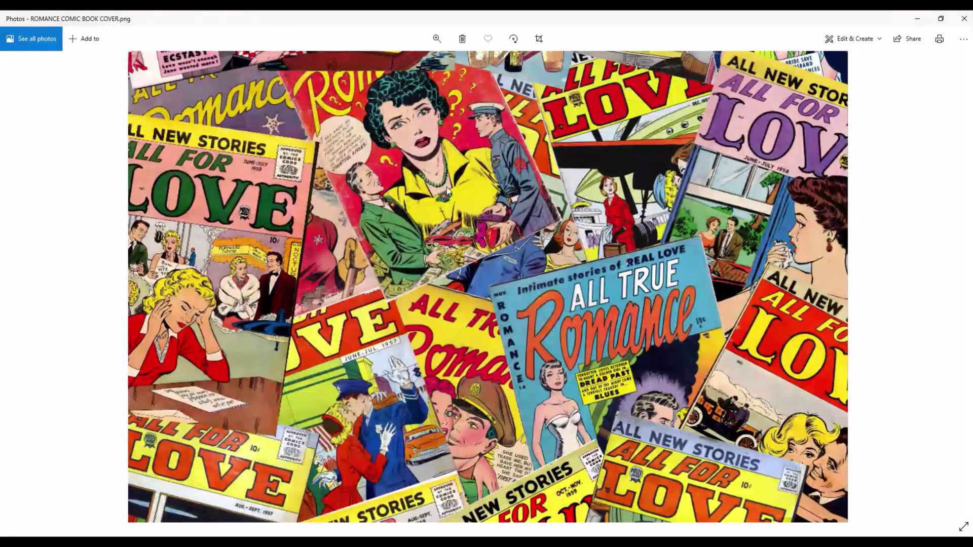
scroll(445, 187, "down", 2)
scroll(446, 187, "down", 1)
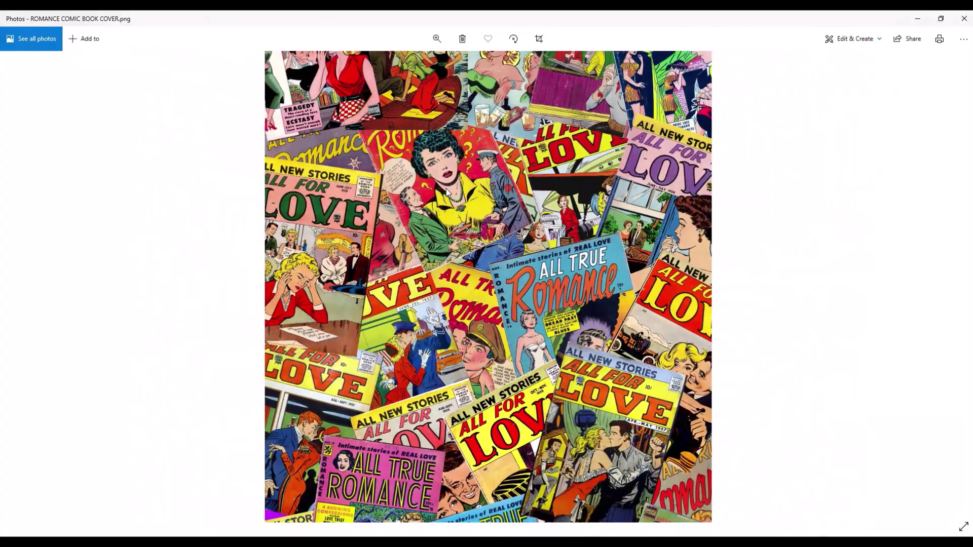
scroll(447, 193, "up", 2)
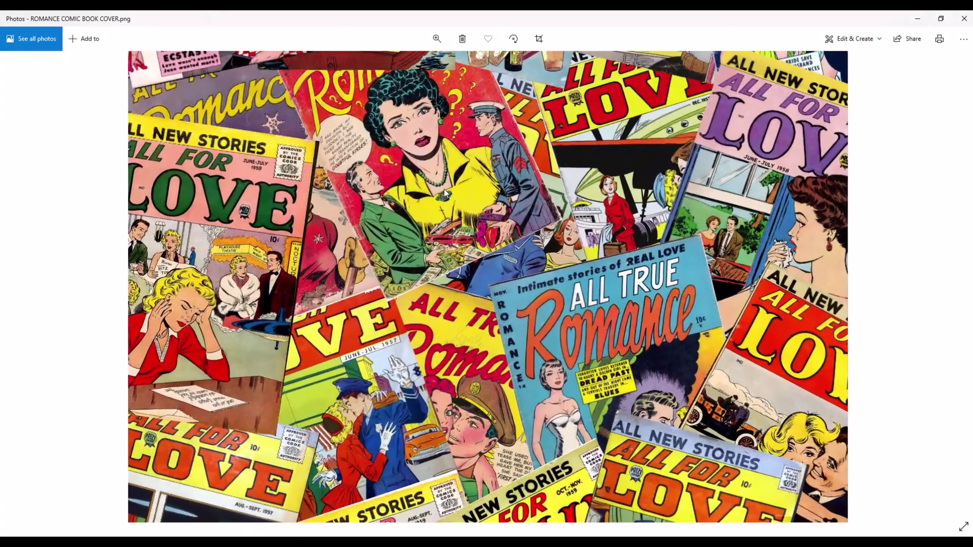